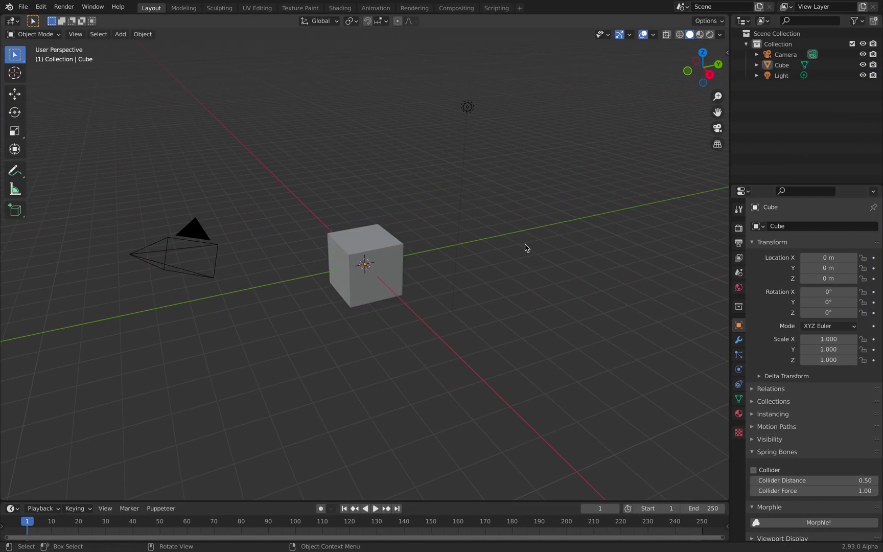
Delete the default light and camera from the scene, keeping the cube.
scroll(453, 223, up, 2)
key(a)
click(498, 66)
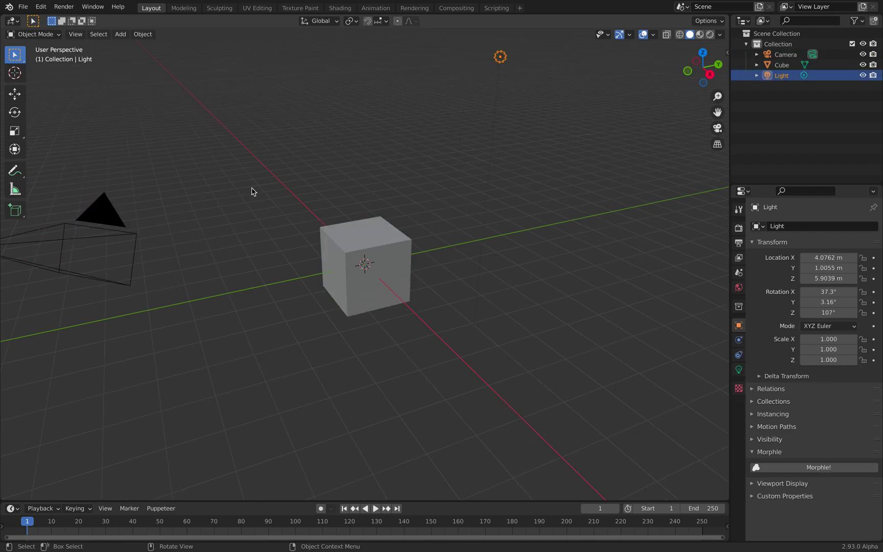
shift+click(115, 226)
key(Delete)
Delete all of the cube's vertices in Edit Mode and return to Object Mode.
middle_drag(115, 226, 341, 230)
click(341, 232)
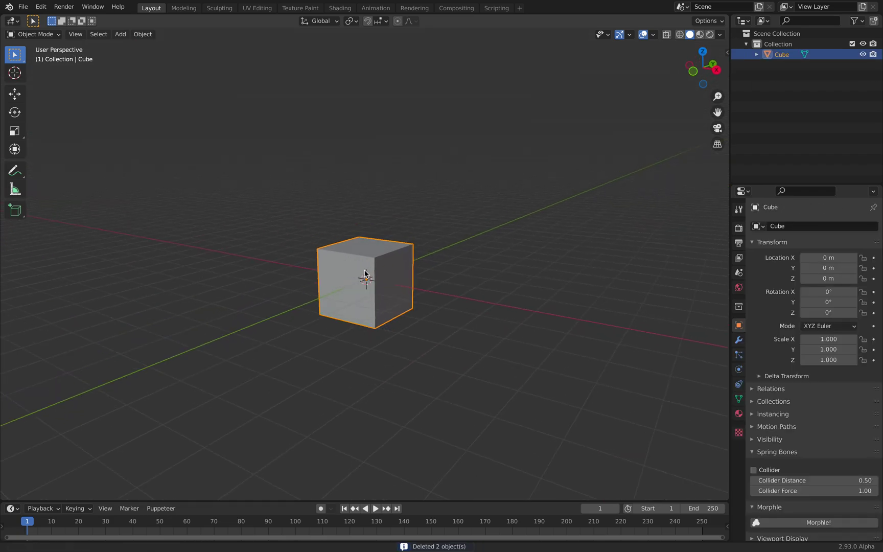
scroll(404, 255, up, 3)
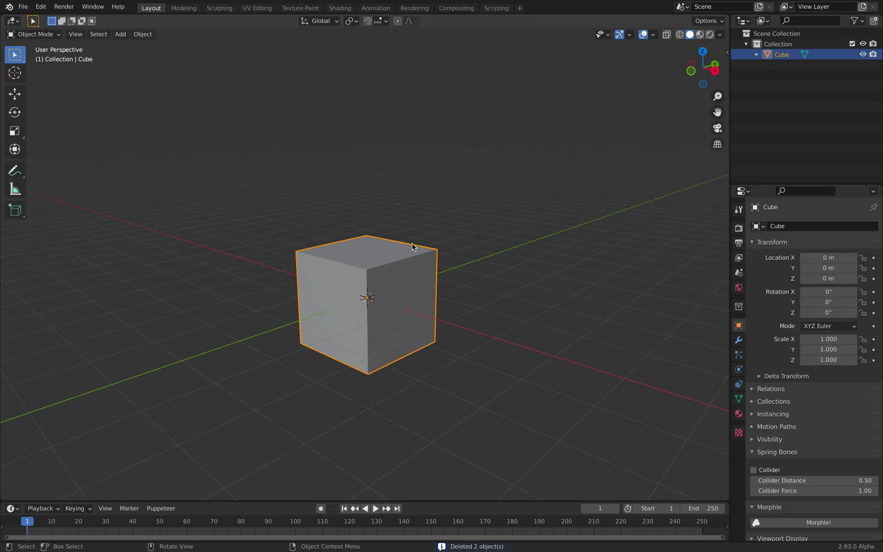
key(Tab)
key(x)
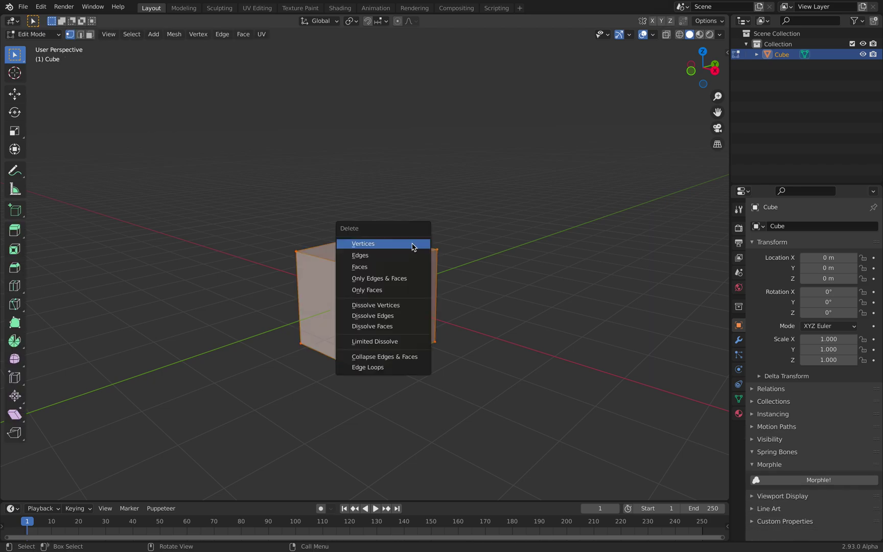
click(412, 244)
key(Tab)
Set up a Geometry Node Editor above the 3D viewport with its sidebar hidden, and create a new node tree for the cube.
drag(728, 19, 727, 252)
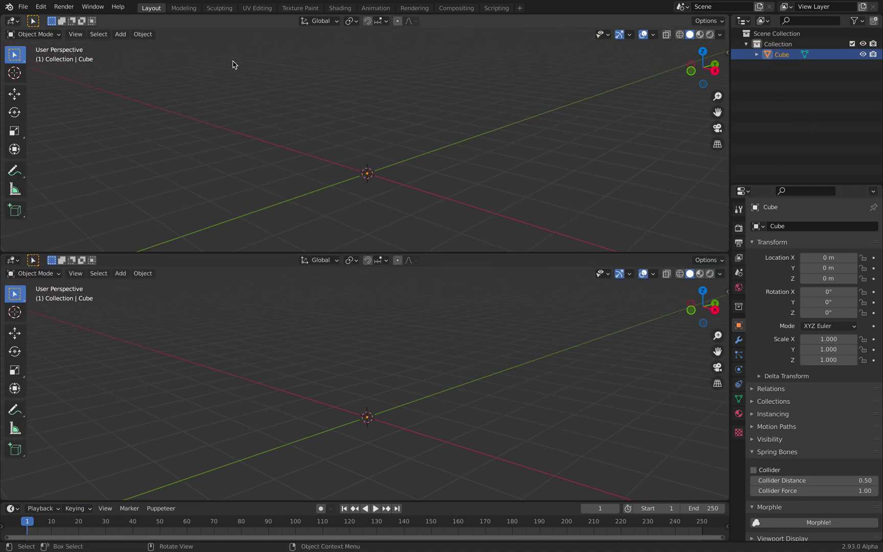
click(17, 24)
click(51, 134)
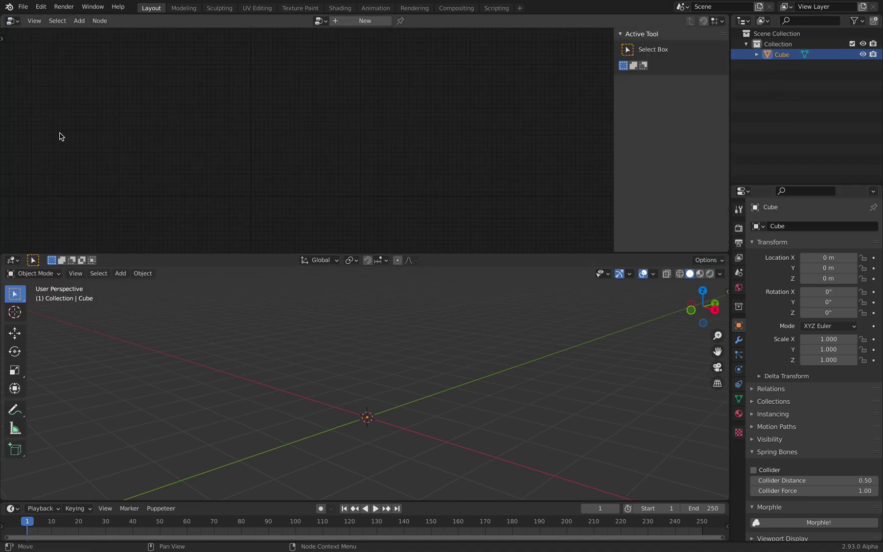
click(365, 20)
key(n)
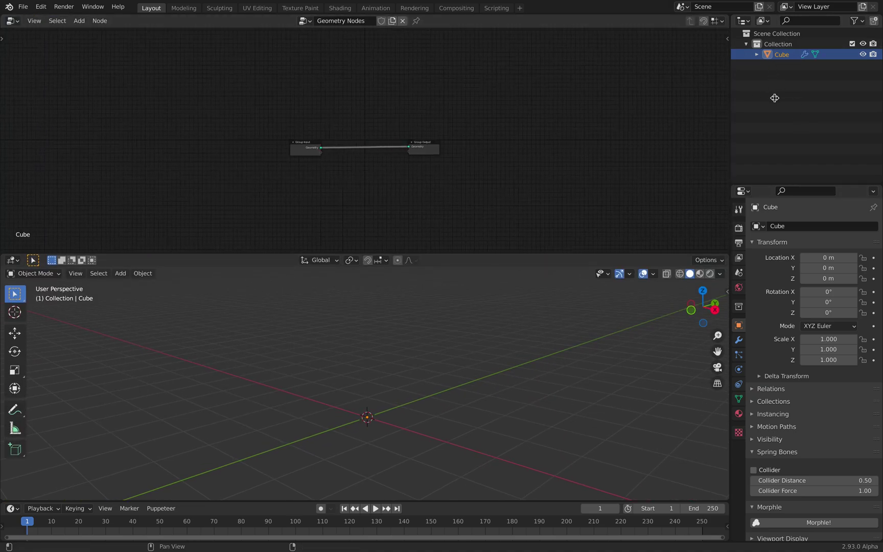
Add a Line node below Group Input and connect its Geometry output to Group Output.
key(Home)
middle_drag(290, 91, 292, 99)
key(shift+a)
click(289, 101)
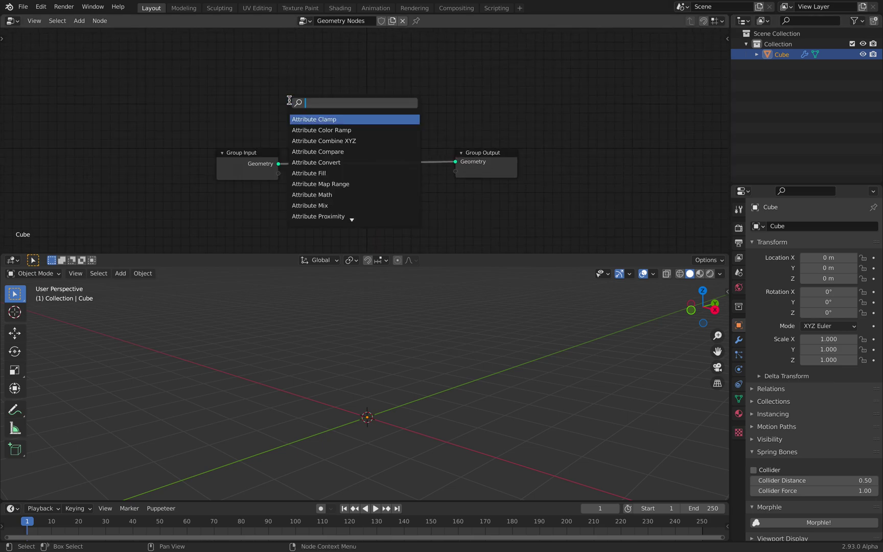
text(line)
key(Return)
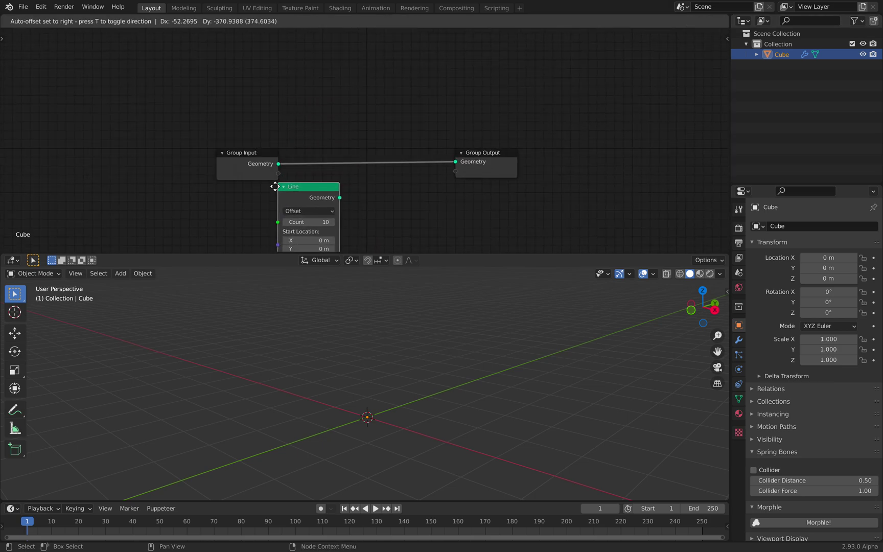
click(276, 185)
middle_drag(276, 185, 254, 96)
drag(309, 116, 501, 115)
middle_drag(399, 327, 331, 341)
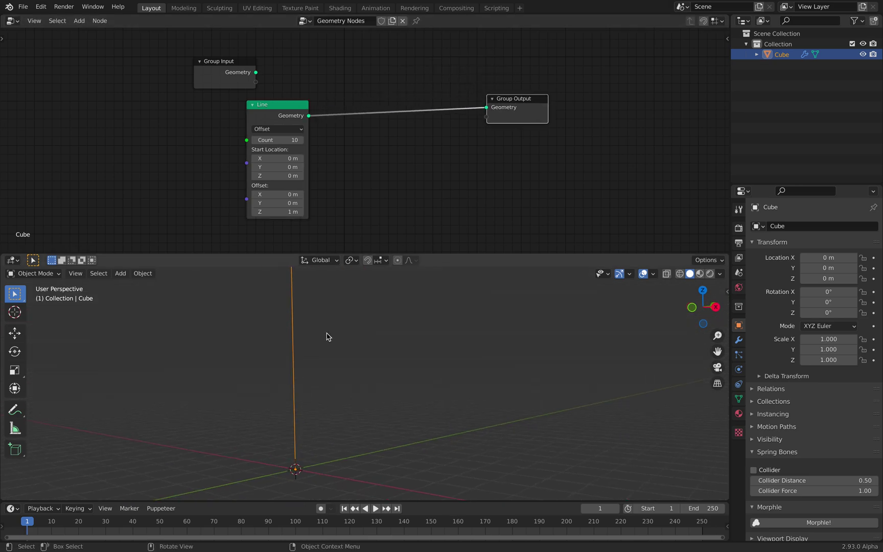
Split the lower 3D viewport in two, make the second area a Spreadsheet, and enlarge the node editor slightly.
drag(727, 255, 429, 260)
click(440, 259)
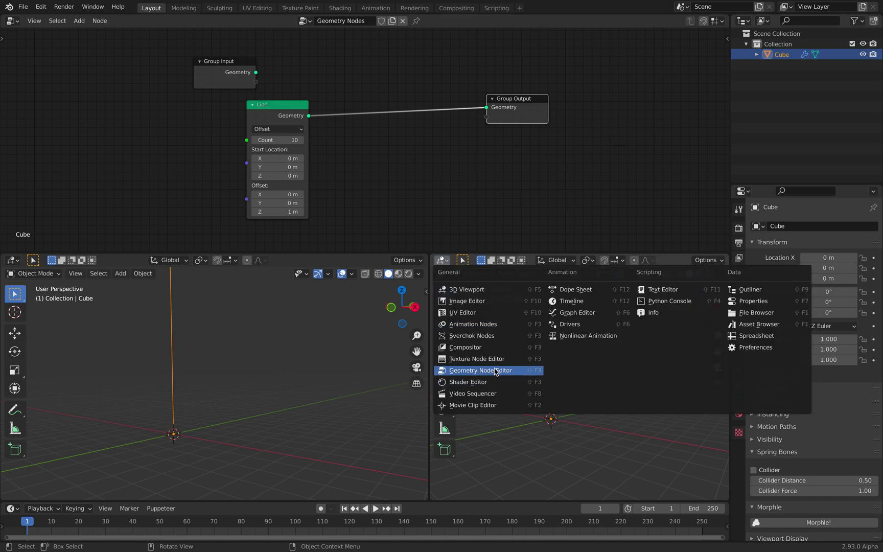
click(753, 336)
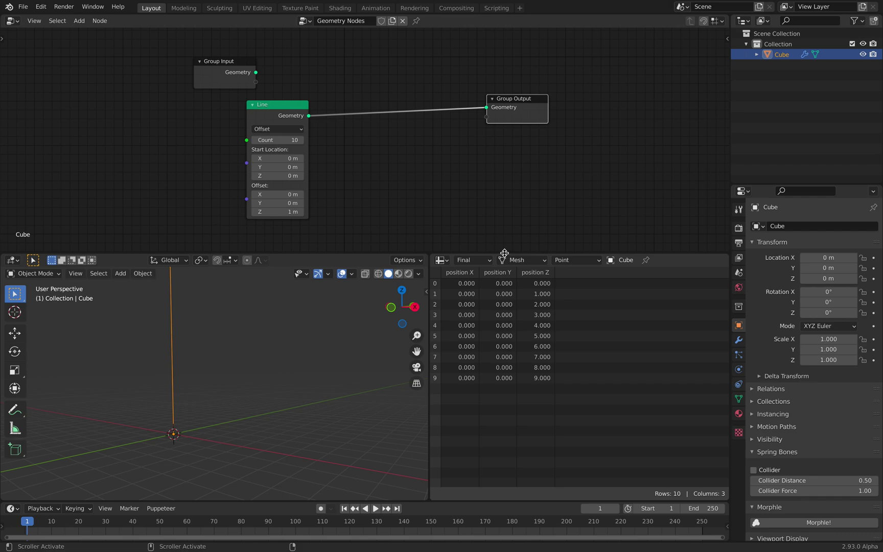
drag(504, 254, 504, 276)
scroll(268, 164, up, 1)
Rearrange the nodes so Line sits beside Group Input and Group Output is well apart from Line.
drag(268, 163, 323, 128)
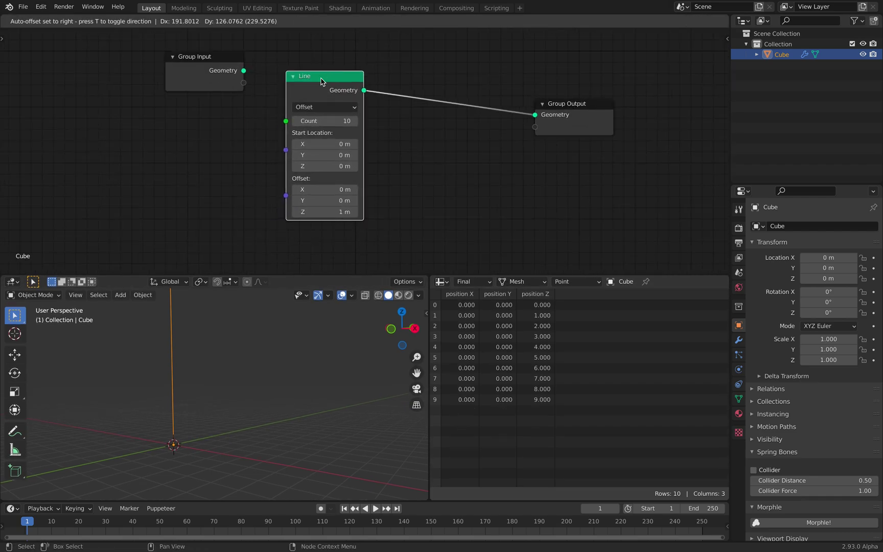
middle_drag(323, 128, 215, 140)
scroll(215, 139, up, 1)
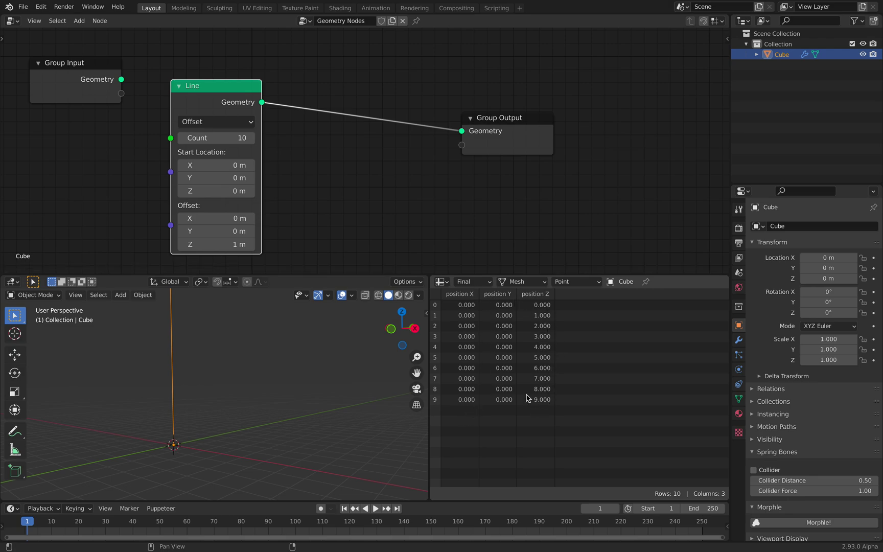
scroll(140, 391, down, 1)
middle_drag(140, 390, 145, 392)
middle_drag(208, 372, 223, 421)
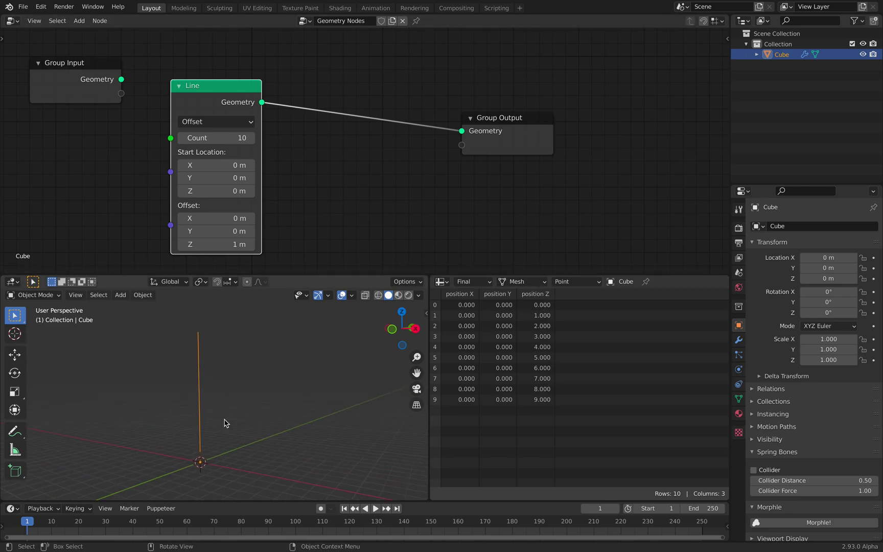
drag(528, 121, 582, 122)
middle_drag(399, 170, 401, 171)
drag(555, 115, 596, 107)
middle_drag(401, 156, 382, 149)
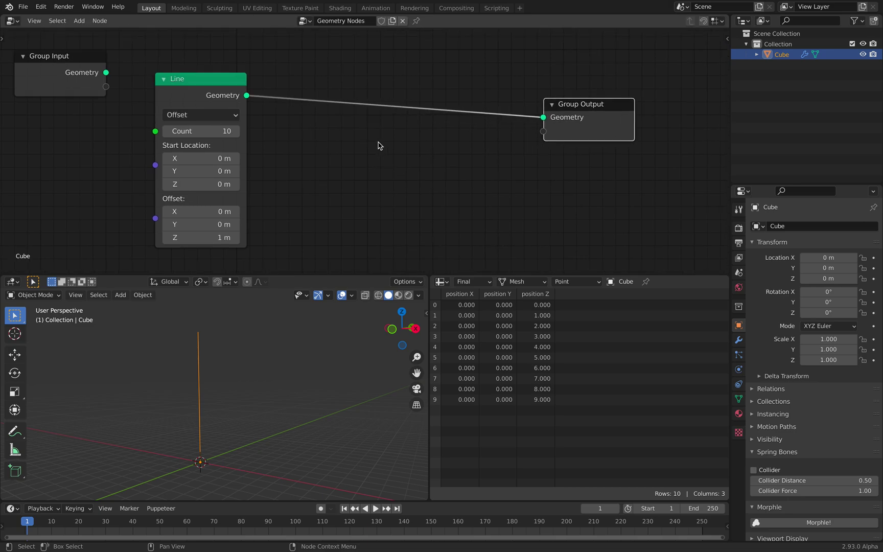
Rename the geometry node tree as LINE STEP.
key(shift+a)
click(379, 144)
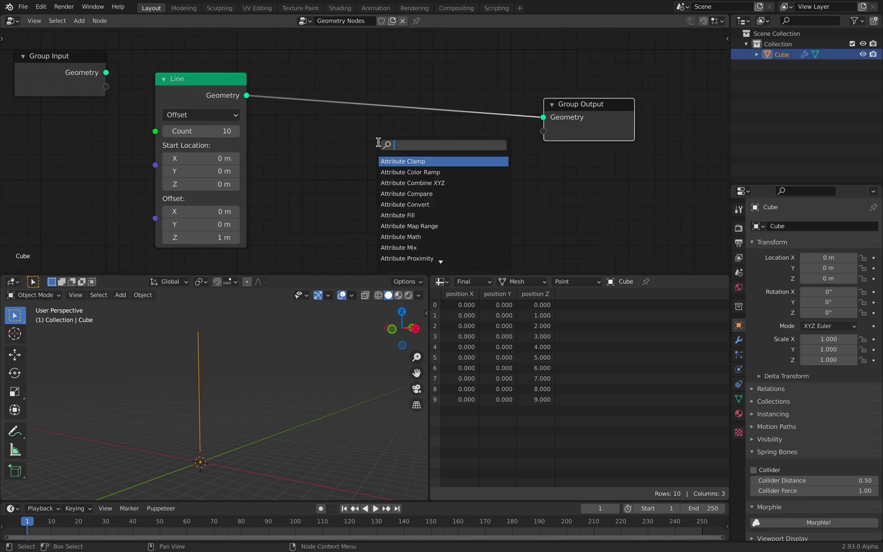
click(349, 22)
text(Li)
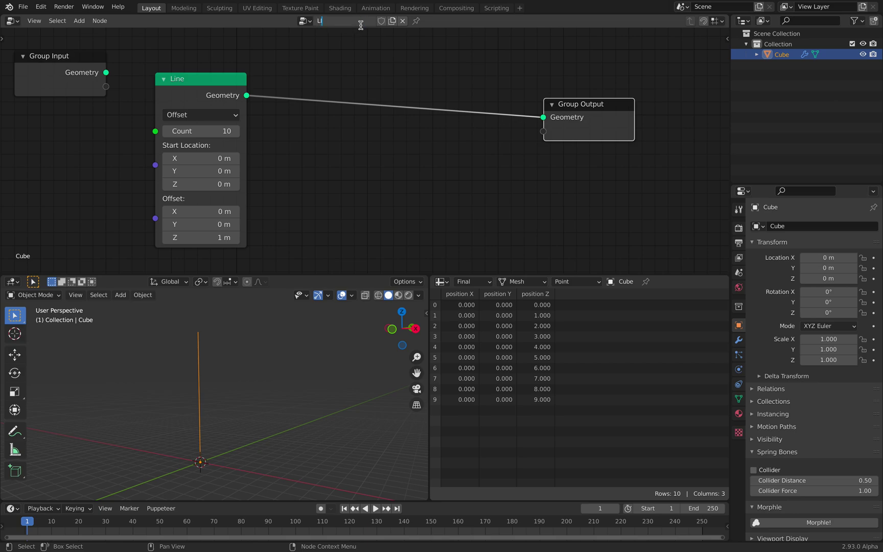
key(Return)
Save the project on the Desktop as stepped_001.blend.
click(23, 7)
click(44, 86)
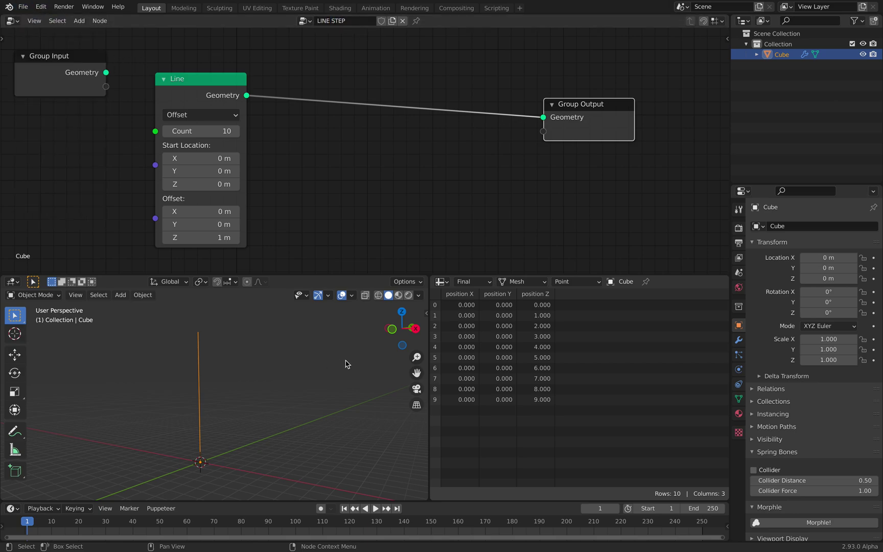
text(stepped)
text(_001)
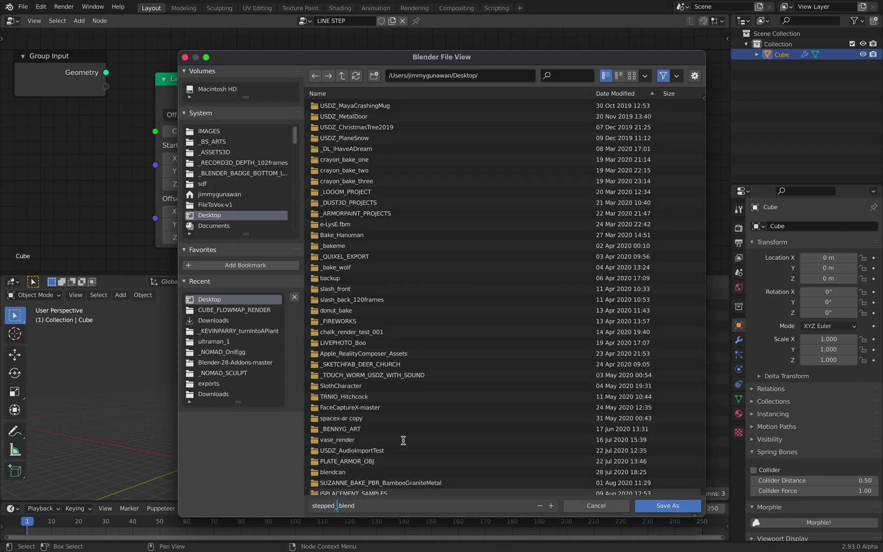
click(655, 505)
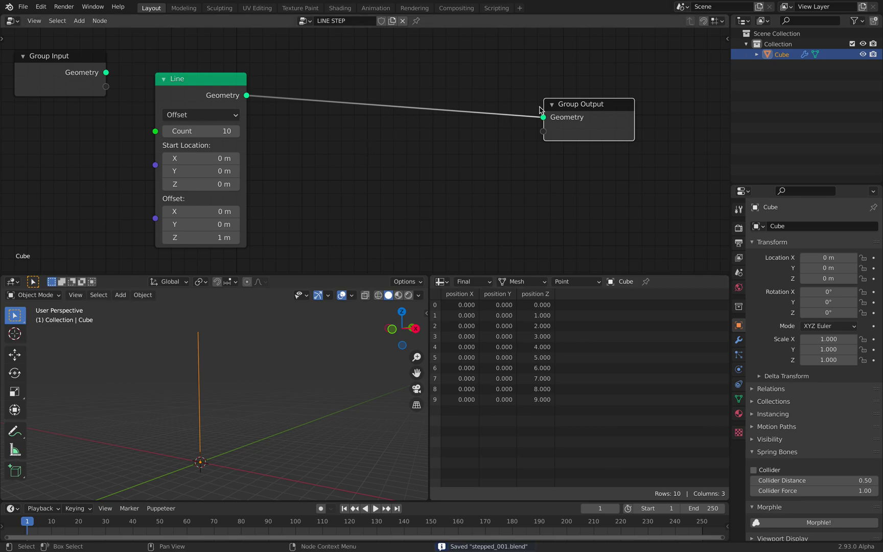
Insert an Attribute Separate XYZ node between Line and Group Output.
drag(555, 108, 572, 114)
key(shift+a)
click(346, 146)
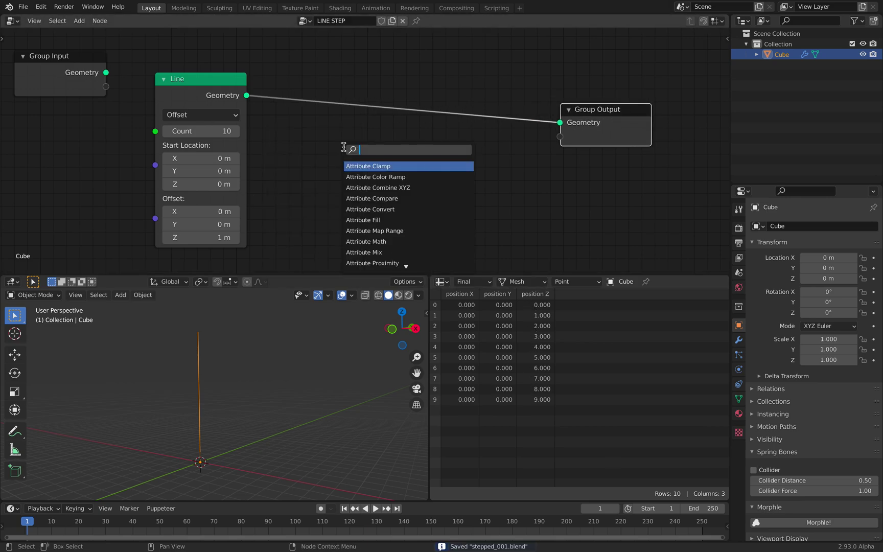
text(sepa)
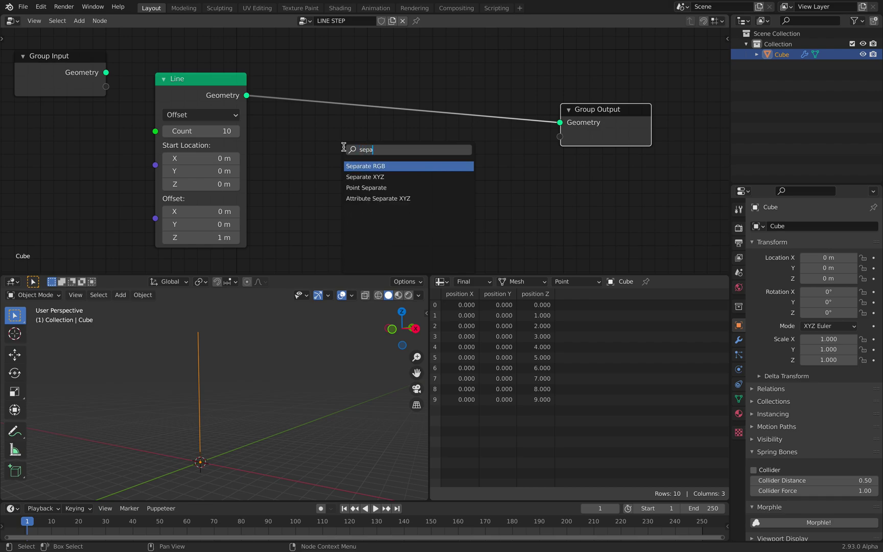
key(Down)
key(Down)
key(Down)
key(Return)
click(298, 78)
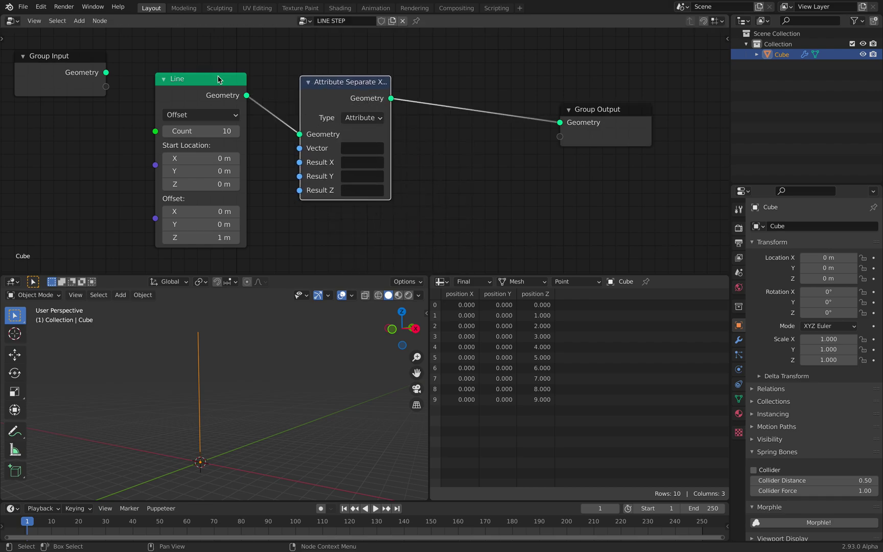
Set the Attribute Separate XYZ node's Vector to position and its Result Z to INDEX.
click(353, 149)
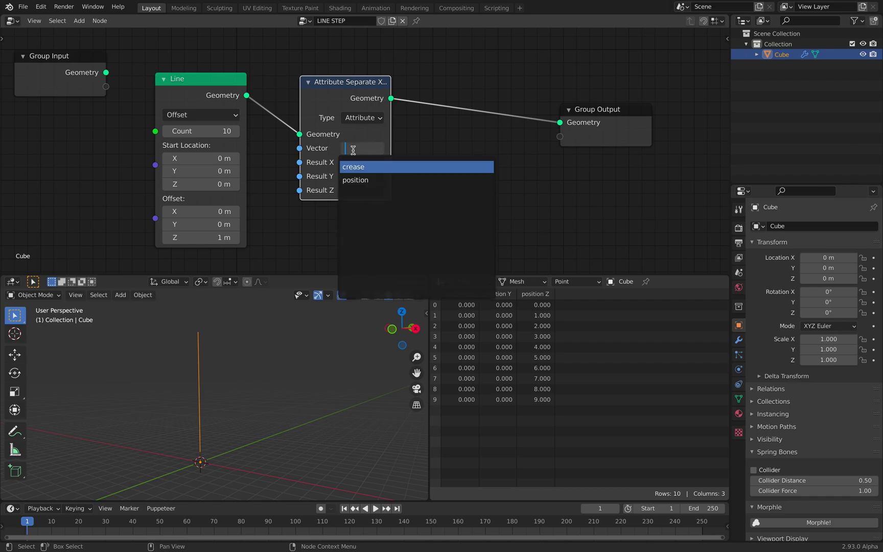
click(355, 180)
click(366, 191)
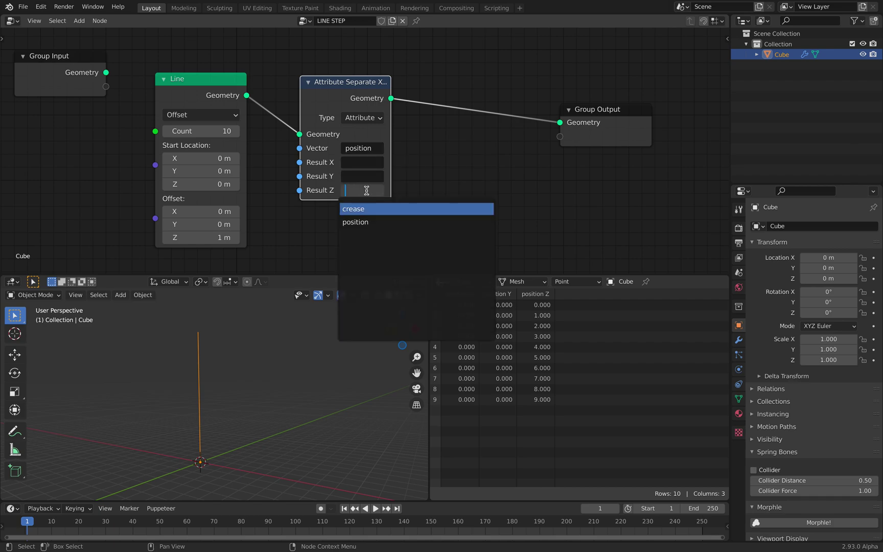
text(INDEX)
key(Return)
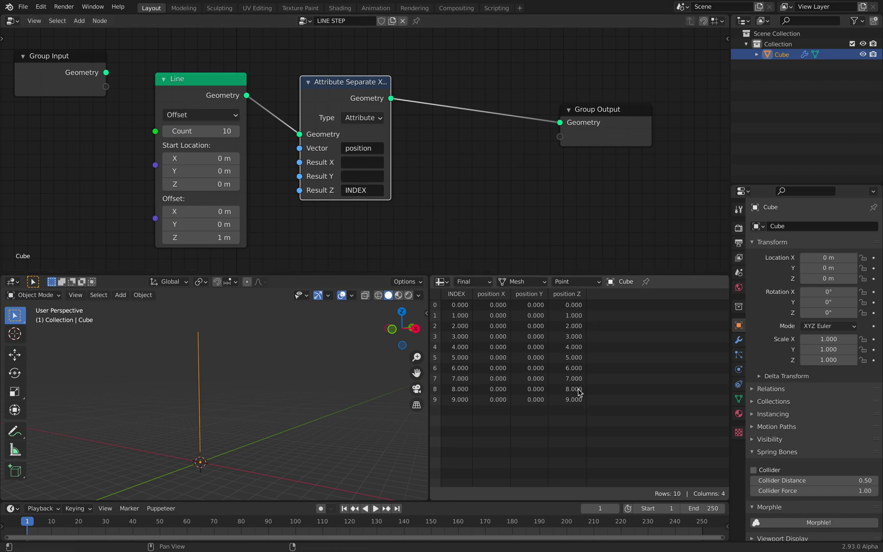
Move the Line node closer to Attribute Separate XYZ and try a Count of 11 before resetting it to 10.
drag(246, 169, 260, 169)
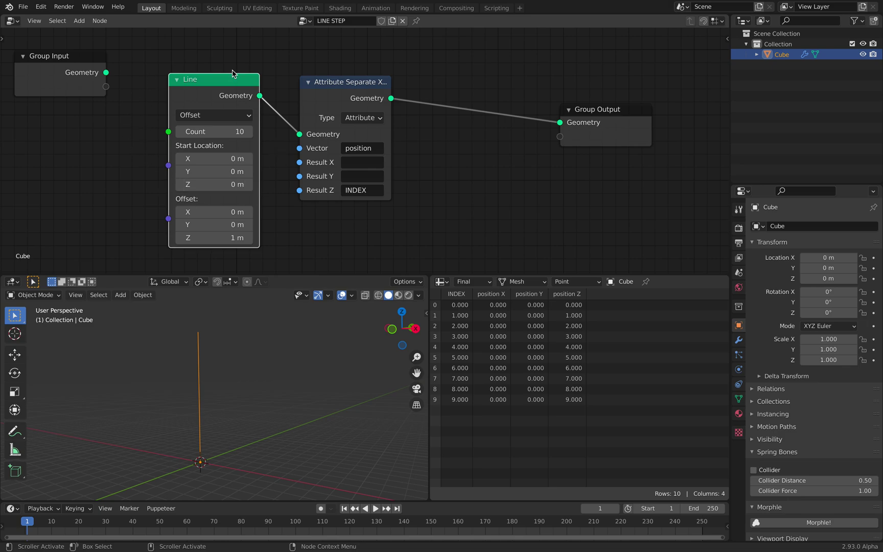
mouse_move(226, 131)
mouse_down()
mouse_move(245, 132)
mouse_move(220, 131)
mouse_move(228, 131)
mouse_up()
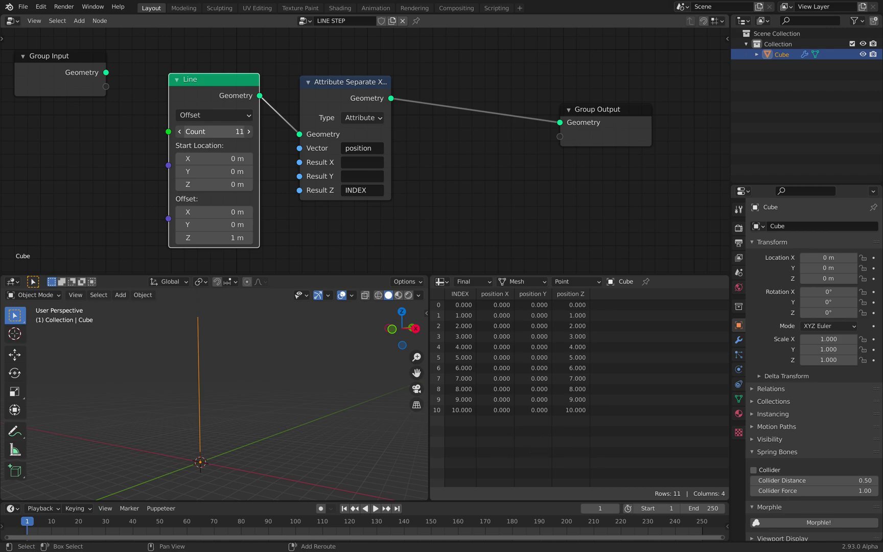
click(179, 132)
Move the Attribute Separate XYZ and Group Output nodes farther from the Line node and save the file.
click(341, 97)
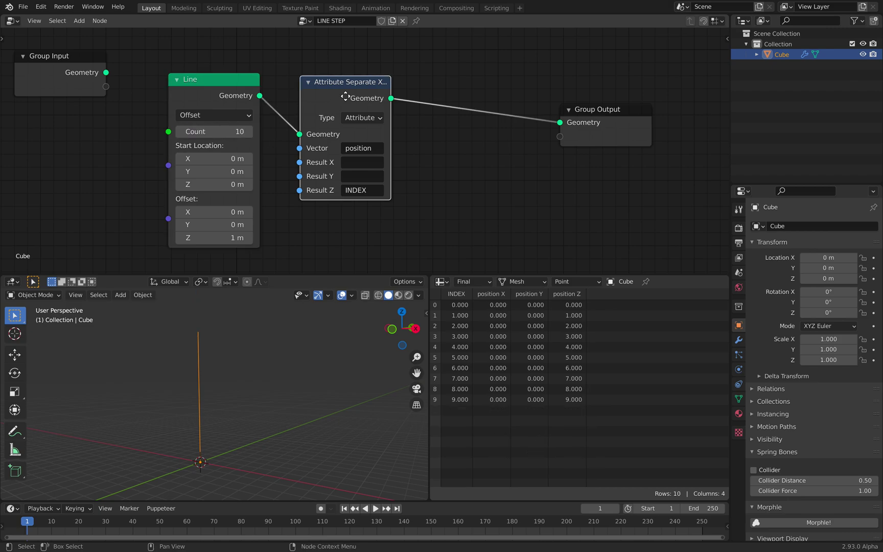
drag(340, 94, 363, 98)
key(ctrl+s)
scroll(361, 99, right, 5)
drag(548, 109, 605, 112)
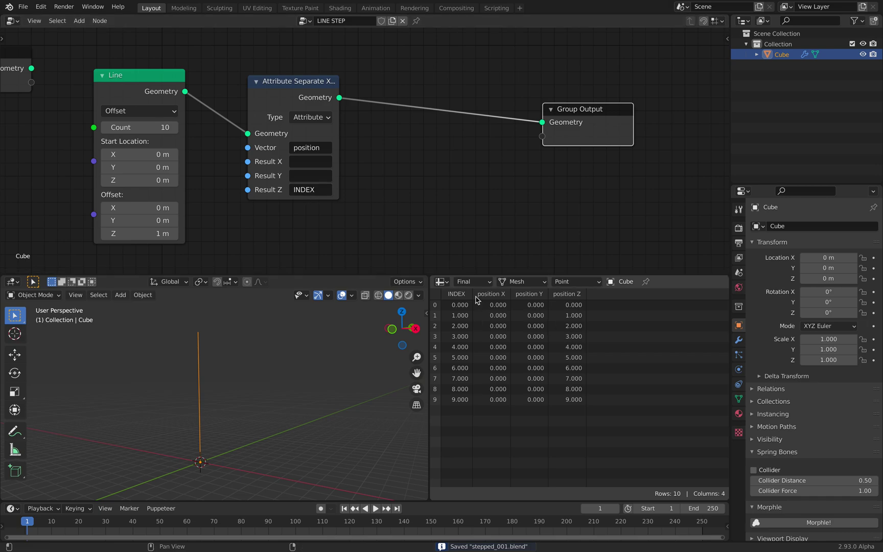
middle_drag(535, 154, 498, 167)
drag(549, 126, 590, 123)
Insert an Attribute Map Range node between Attribute Separate XYZ and Group Output.
key(shift+a)
click(428, 97)
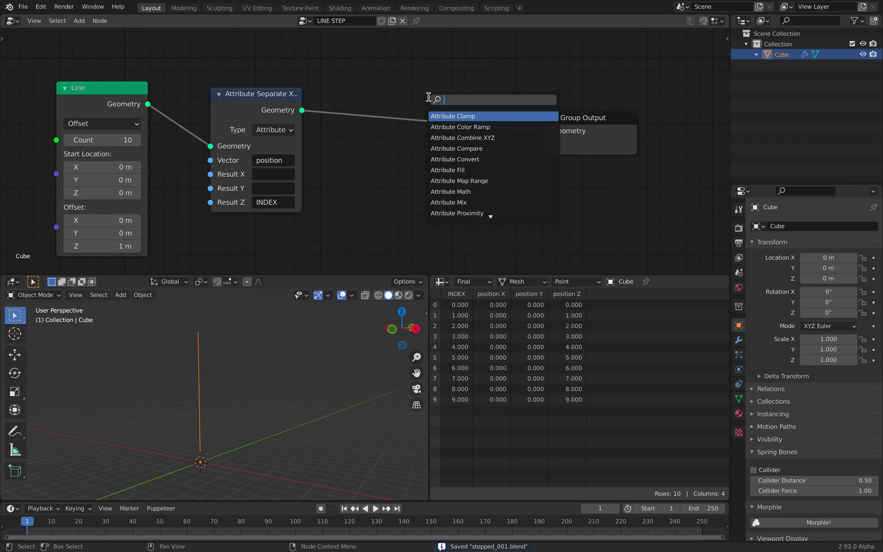
text(a)
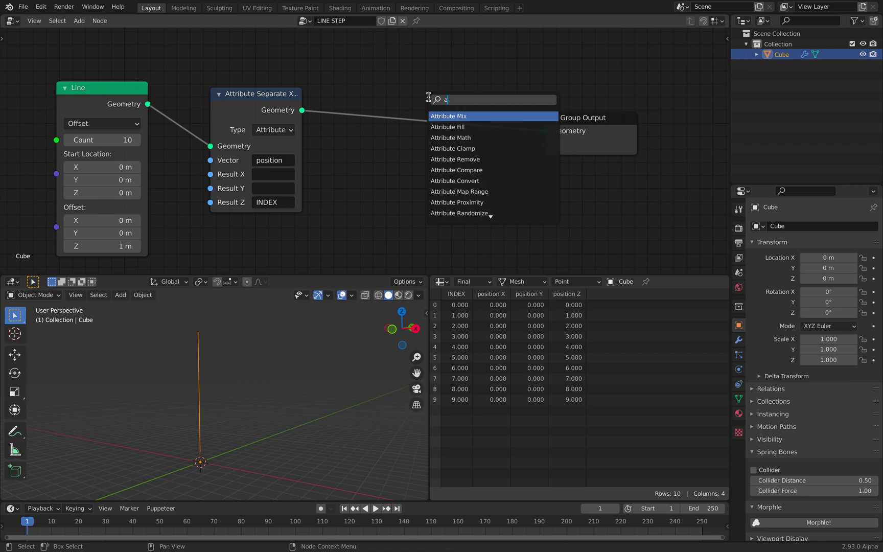
key(Down)
key(Down)
key(Down)
key(Down)
key(Down)
key(Down)
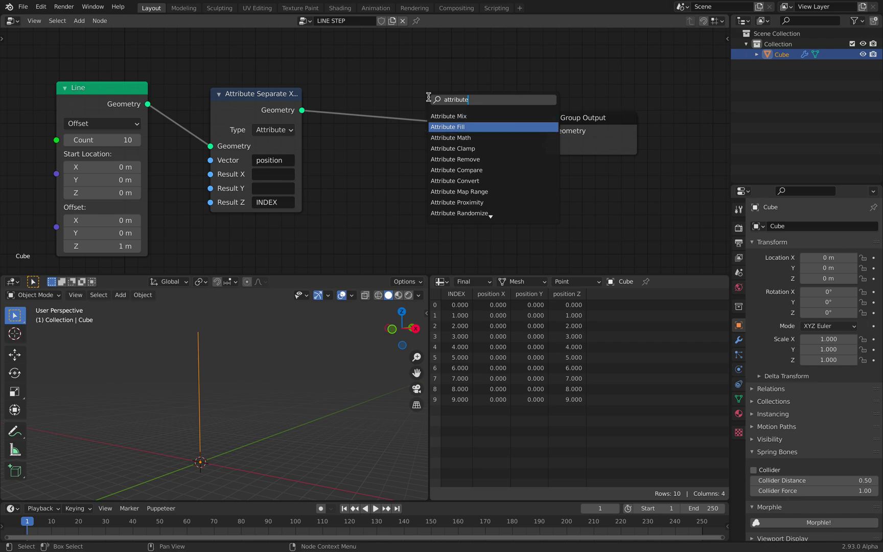
key(Down)
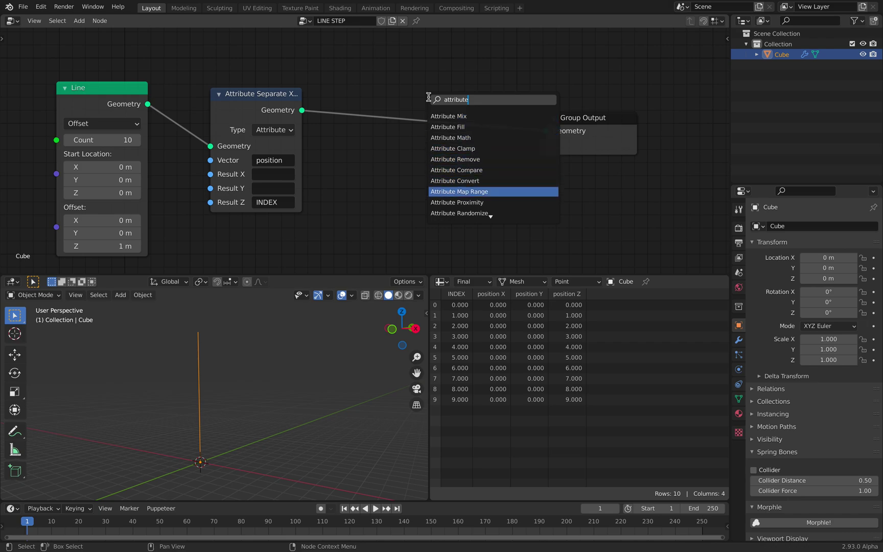
key(Down)
key(Down)
key(Down)
key(Down)
key(Down)
key(Down)
key(Down)
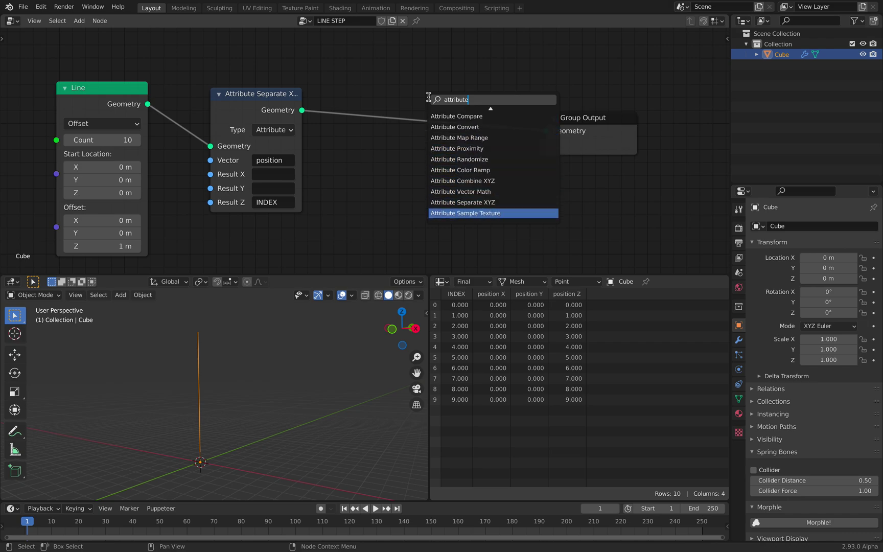
key(Up)
key(Up)
key(Up)
key(Up)
key(Up)
key(Up)
key(Up)
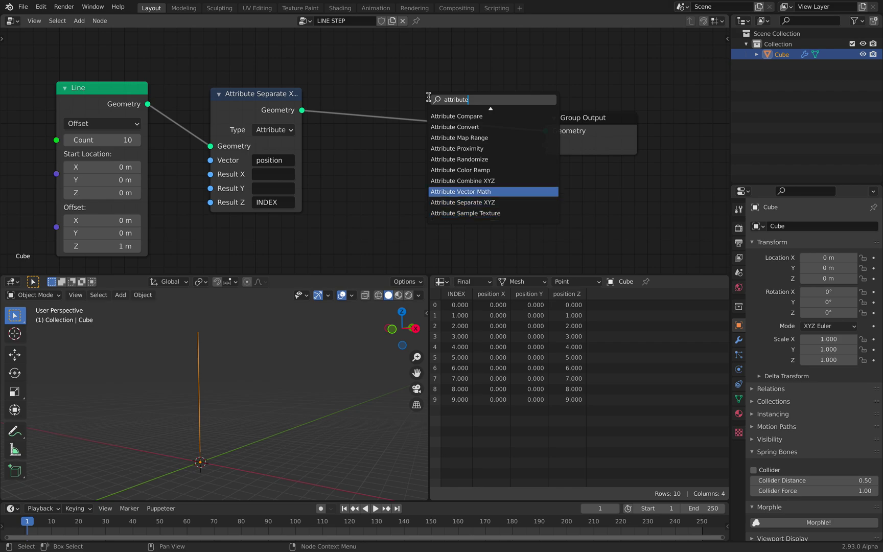
key(Return)
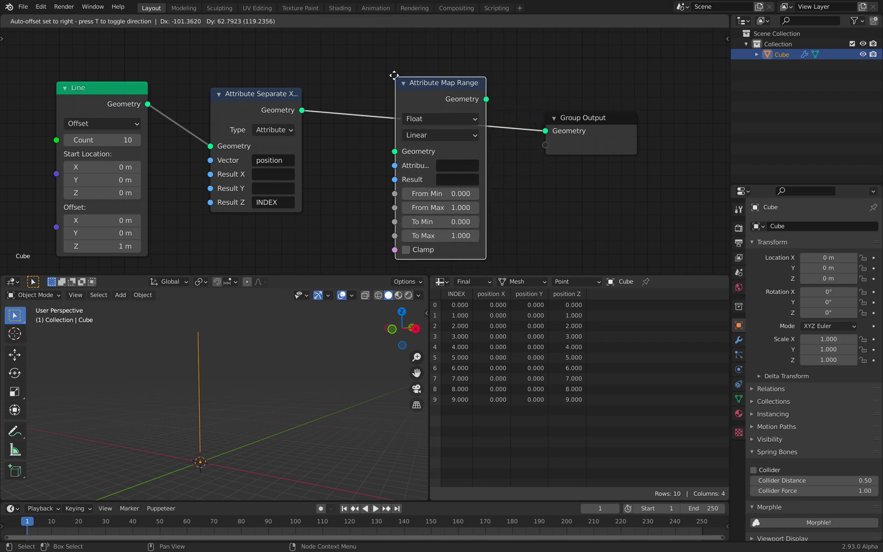
click(392, 70)
Try the Vector data type on the Attribute Map Range node and return it to Float.
click(436, 113)
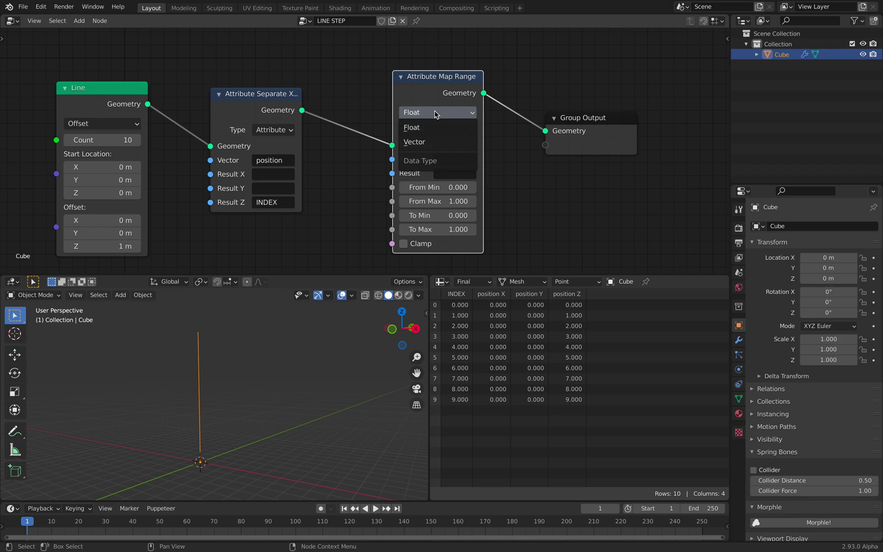
click(433, 142)
key(Home)
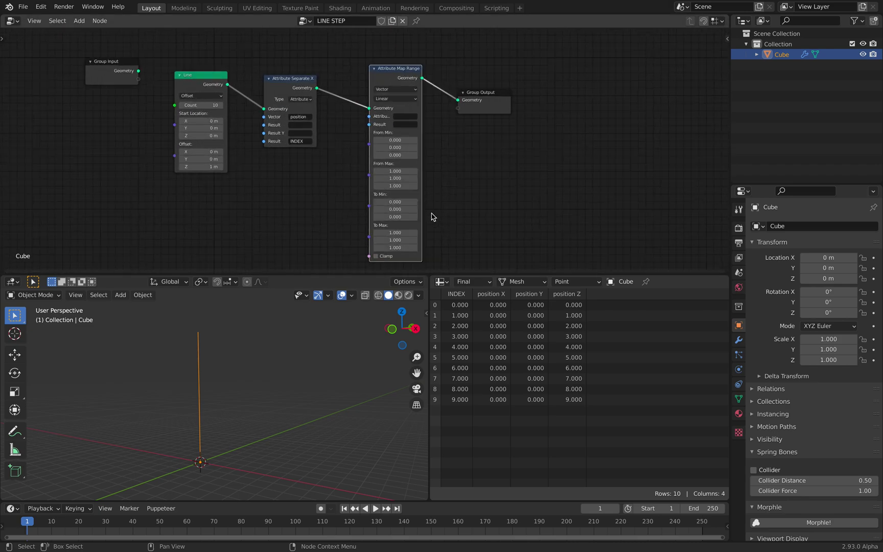
scroll(430, 219, up, 2)
shift+scroll(433, 110, up, 3)
click(428, 82)
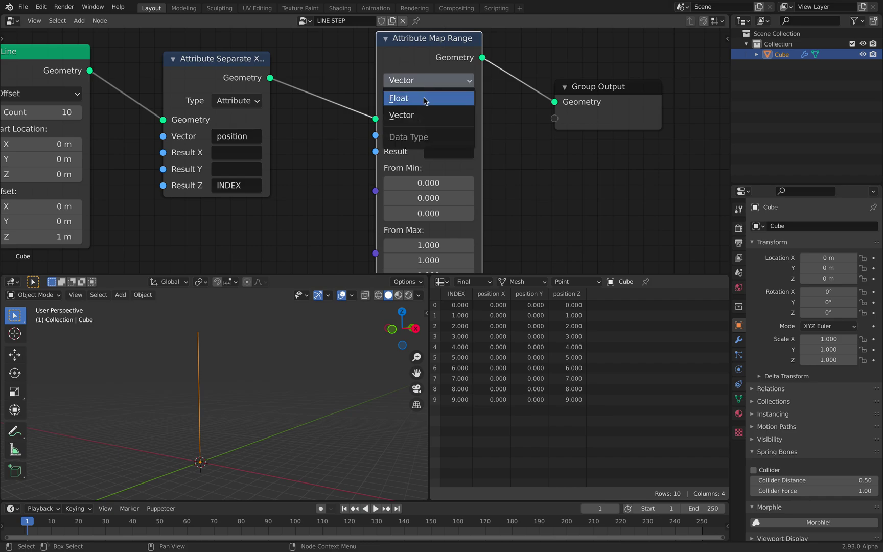
click(424, 98)
Widen the Attribute Map Range node slightly and move Group Output farther away from it.
click(484, 112)
drag(482, 113, 494, 112)
scroll(503, 125, down, 2)
drag(545, 95, 570, 107)
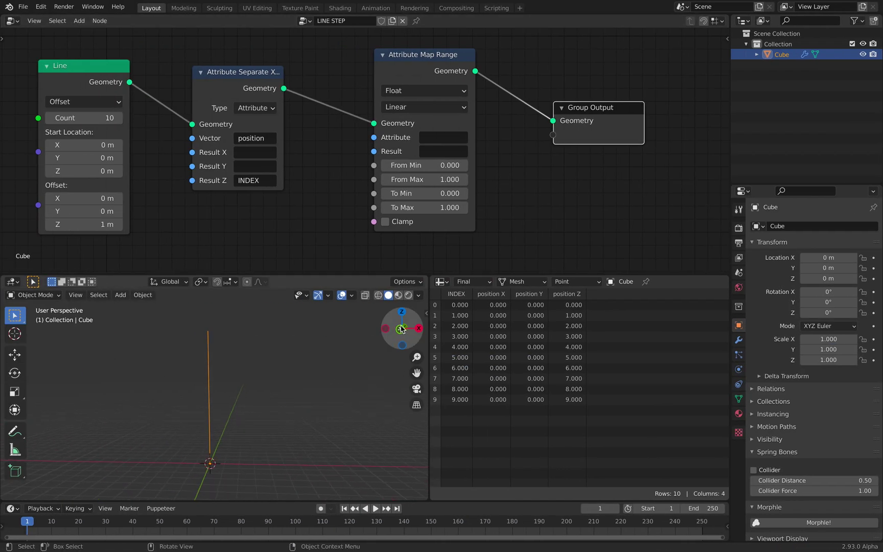
Annotate the front orthographic view beside the line with a rising arrow, a falling arrow and a rising stepped stroke.
click(396, 338)
shift+middle_drag(295, 379, 157, 396)
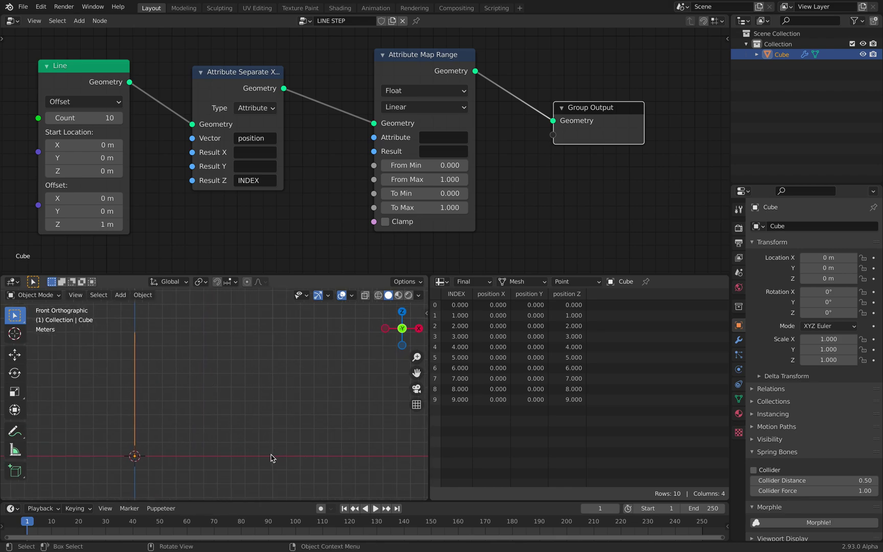
mouse_move(265, 455)
mouse_down()
mouse_move(286, 415)
mouse_move(307, 337)
mouse_move(315, 351)
mouse_up()
shift+middle_drag(325, 358, 278, 358)
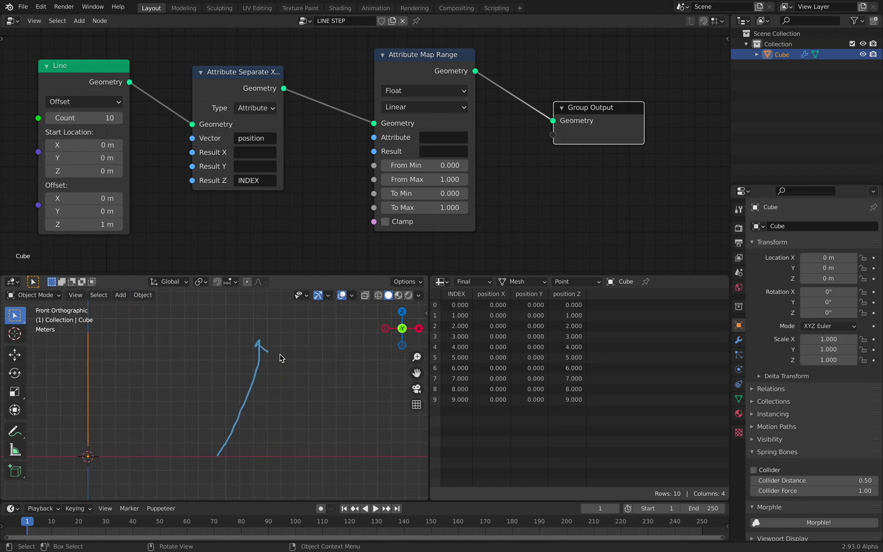
mouse_move(288, 341)
mouse_down()
mouse_move(313, 372)
mouse_move(335, 454)
mouse_move(337, 441)
mouse_up()
shift+middle_drag(325, 387, 274, 388)
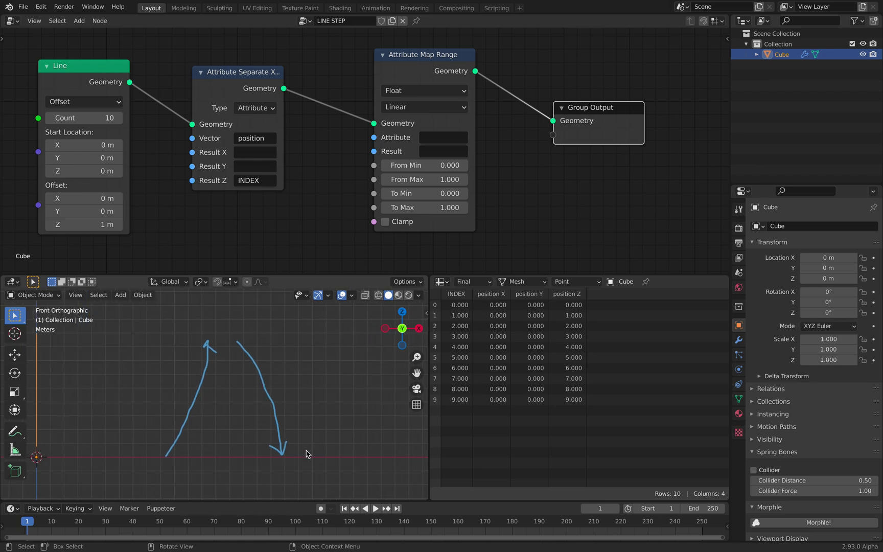
mouse_move(320, 443)
mouse_down()
mouse_move(355, 368)
mouse_move(372, 354)
mouse_up()
scroll(354, 372, down, 1)
shift+middle_drag(272, 383, 311, 374)
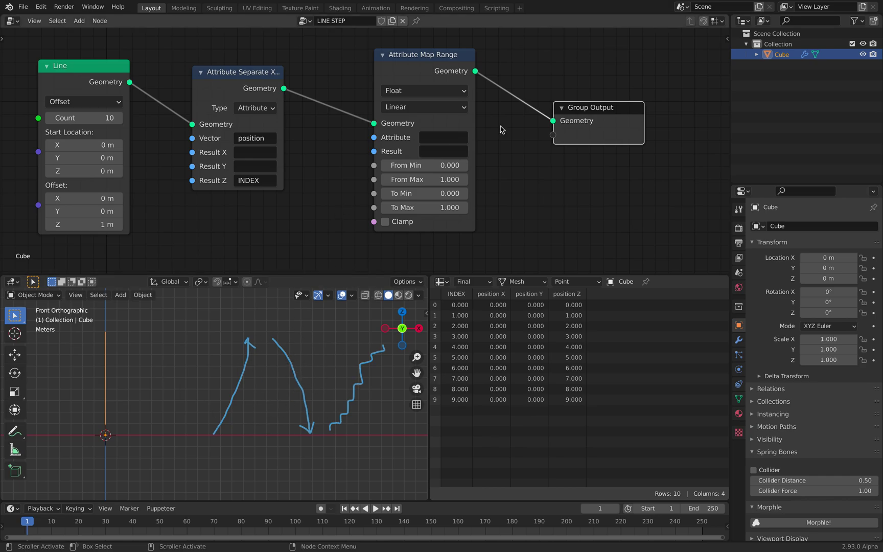
Move Group Output away and copy the INDEX name into the Attribute Map Range node's Attribute and Result.
drag(580, 115, 614, 106)
middle_drag(482, 130, 483, 127)
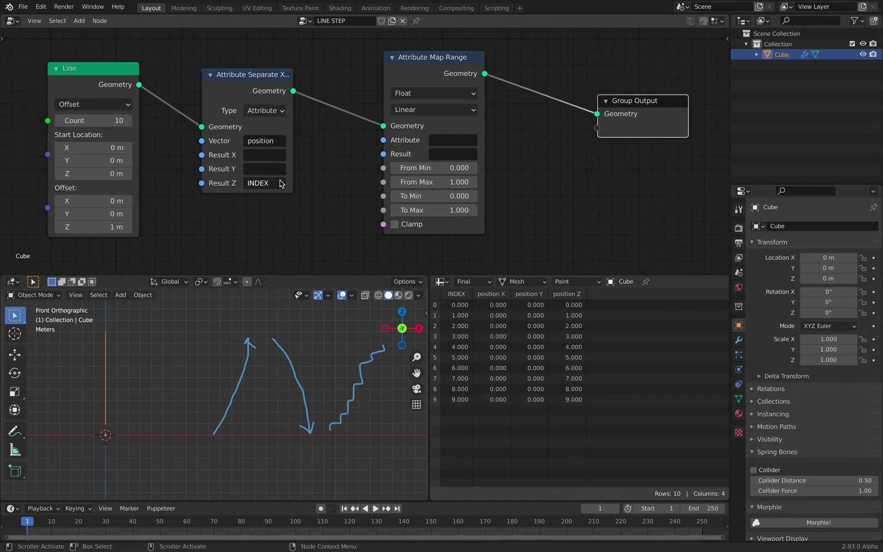
key(ctrl+c)
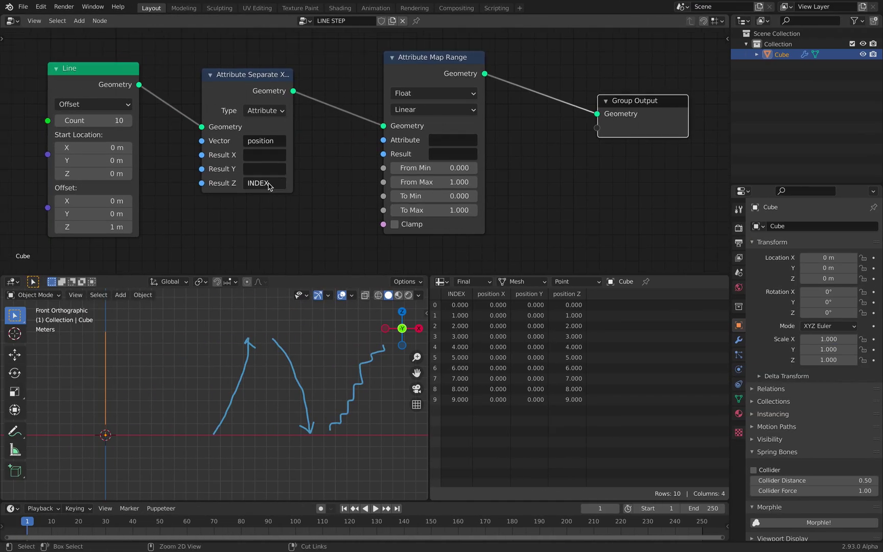
key(ctrl+v)
key(ctrl+v)
click(523, 148)
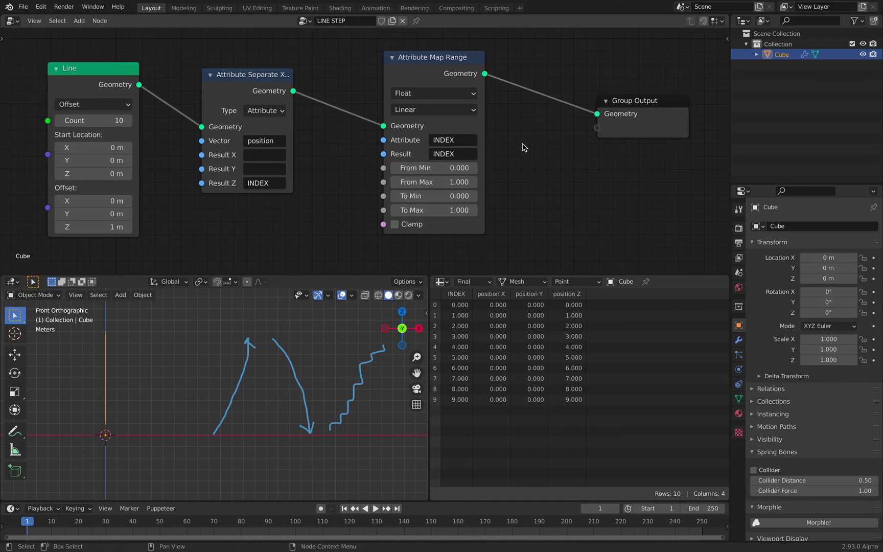
Space Attribute Map Range and Group Output farther apart and set the Map Range interpolation to Stepped Linear.
drag(637, 105, 665, 109)
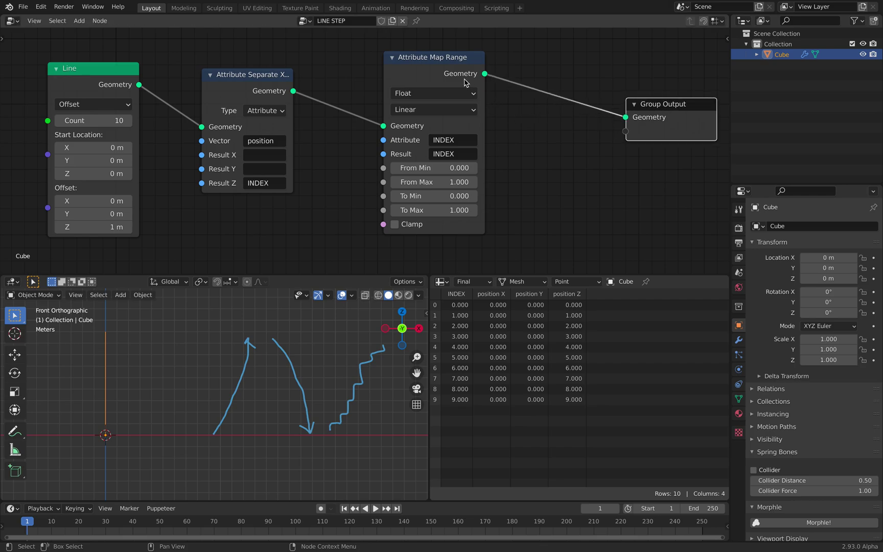
drag(449, 67, 436, 65)
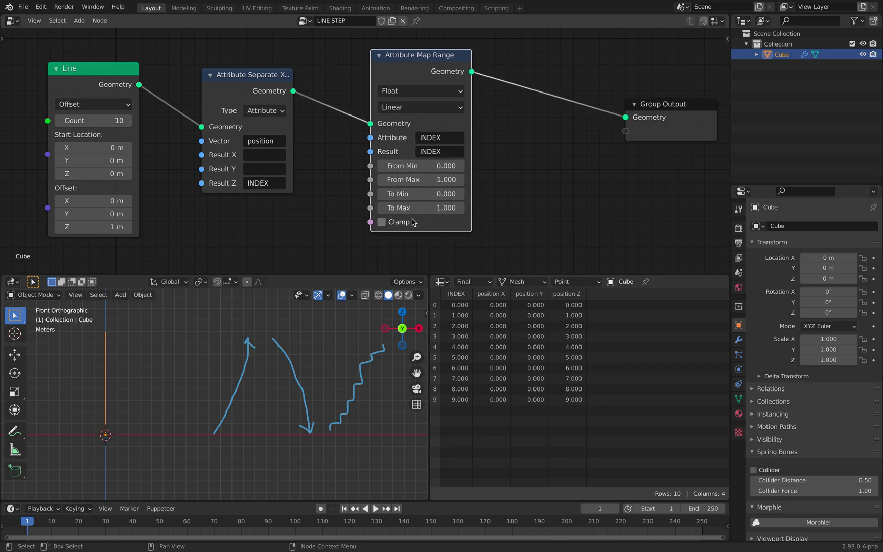
middle_drag(495, 169, 465, 164)
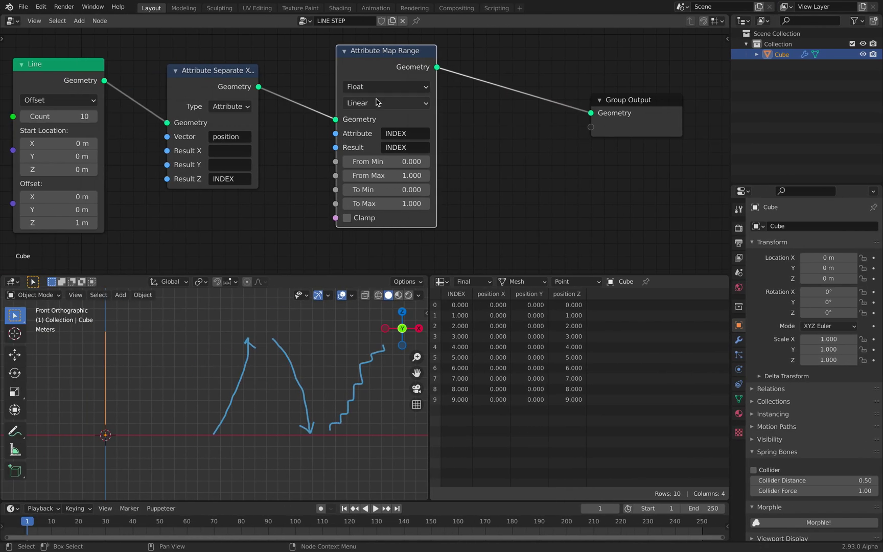
click(377, 103)
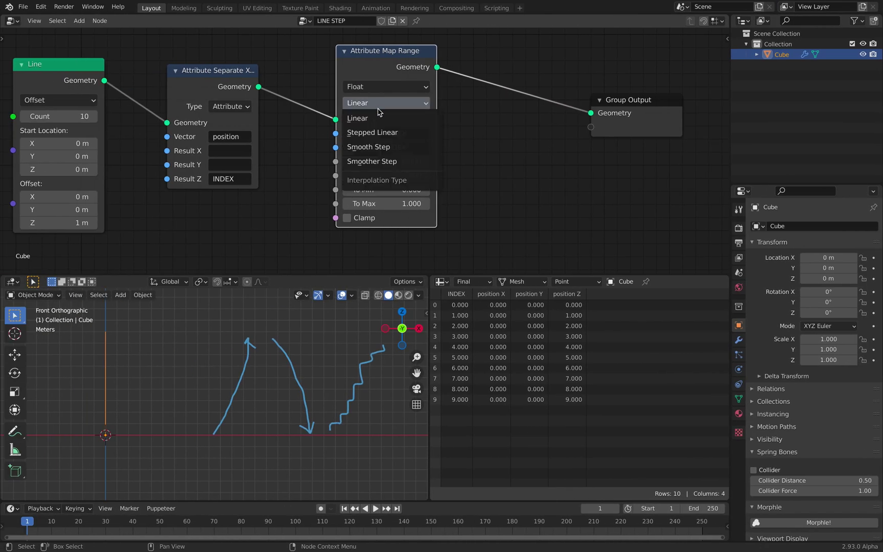
click(396, 133)
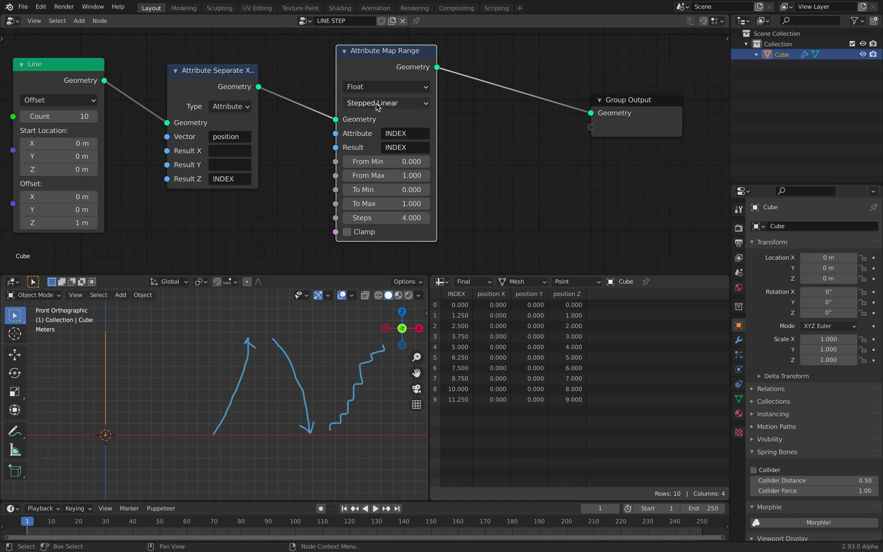
middle_drag(482, 136, 473, 134)
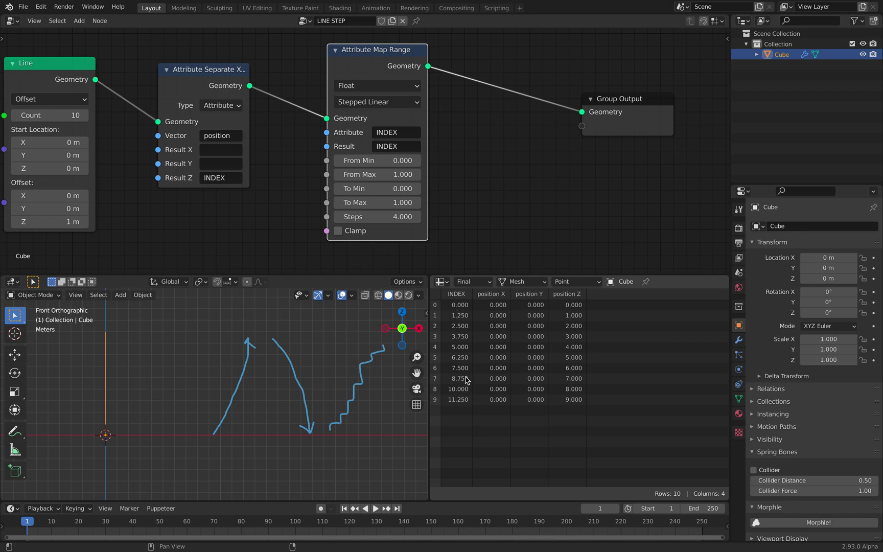
Set the Attribute Map Range node's To Min to 1 and To Max to 0, and save the file.
middle_drag(422, 190, 430, 192)
click(430, 191)
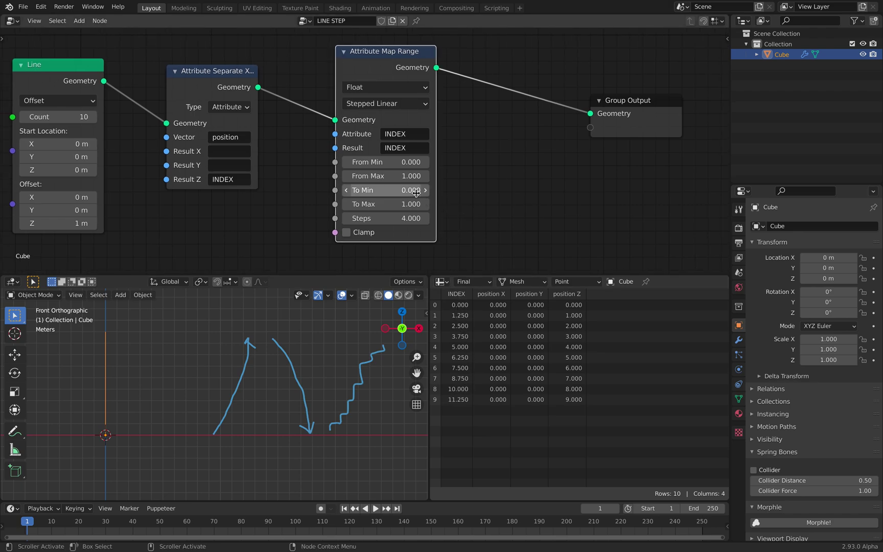
text(1)
key(Tab)
text(0)
key(Return)
key(ctrl+s)
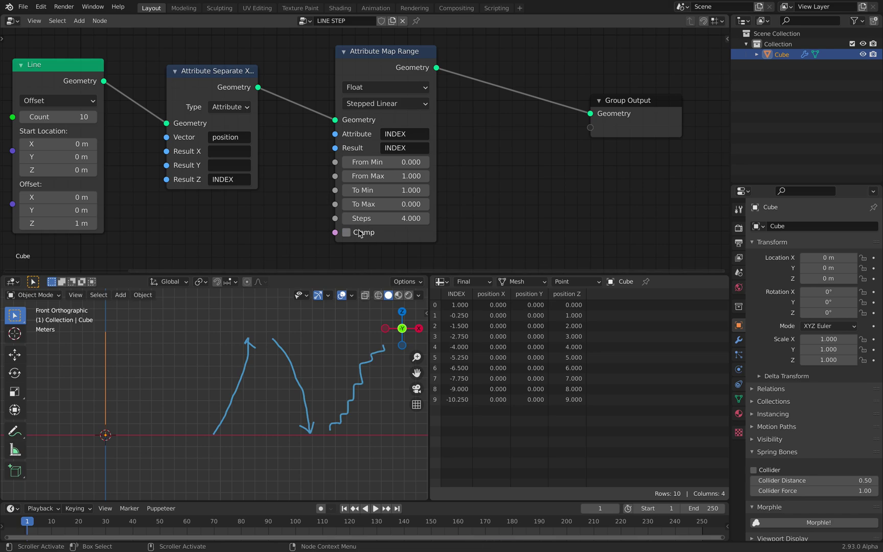
Make room before Group Output, save the file and insert an Attribute Mix node after Attribute Map Range.
scroll(419, 227, down, 1)
drag(600, 113, 668, 100)
key(ctrl+s)
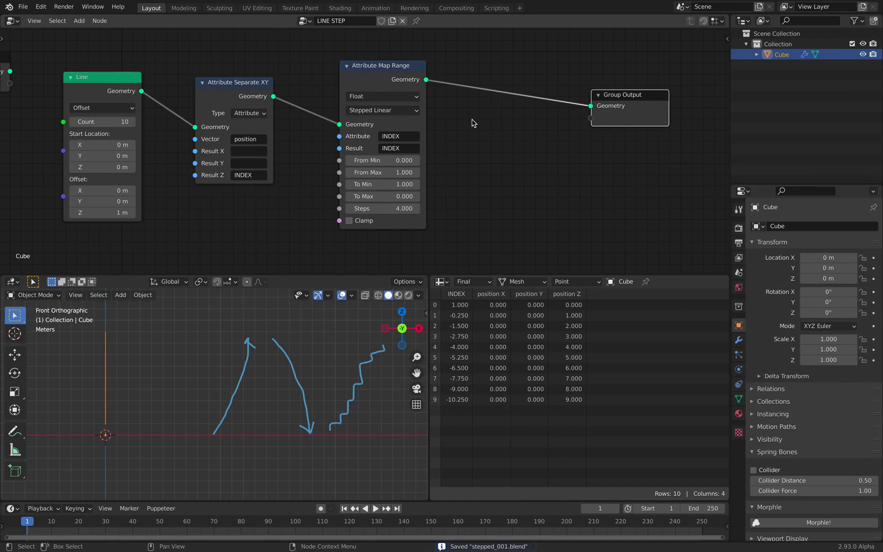
key(shift+a)
text(at)
key(Return)
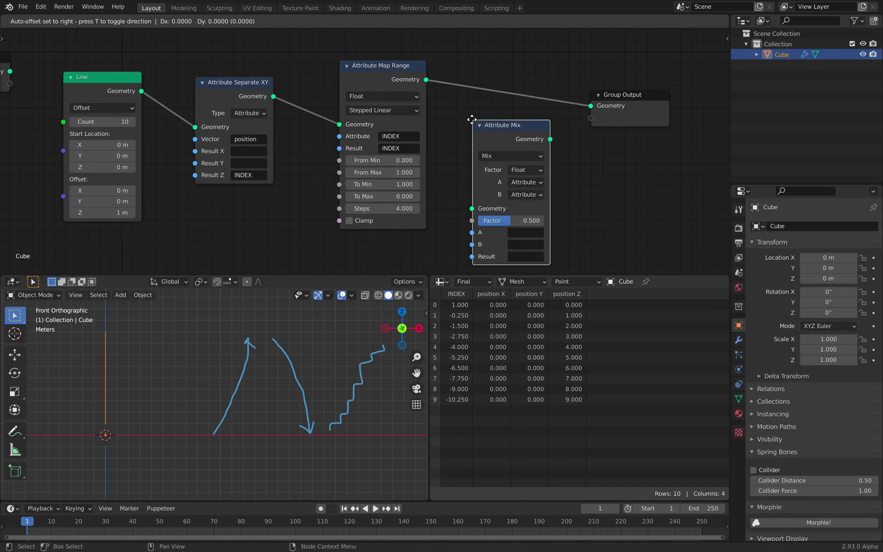
click(477, 79)
drag(614, 95, 635, 98)
drag(555, 91, 518, 71)
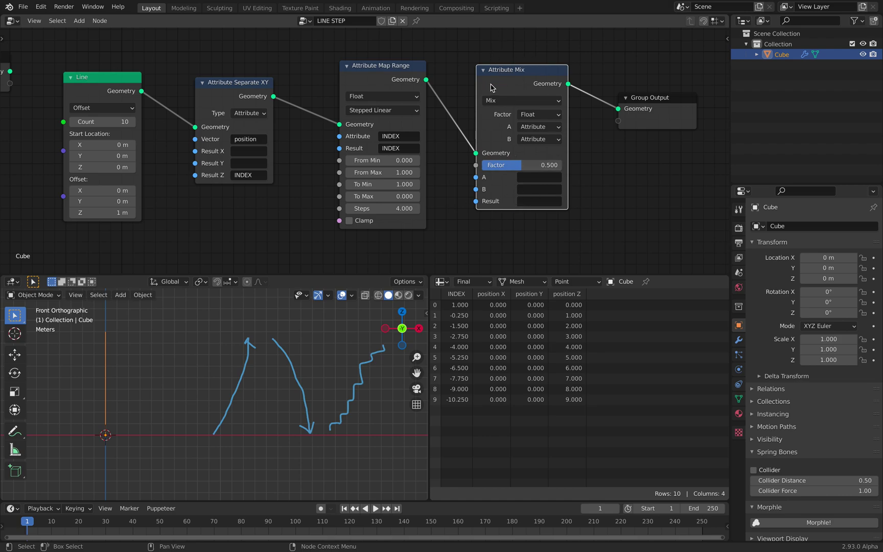
Raise the Attribute Mix node's Factor to 1.000.
click(536, 165)
text(0.707)
key(Return)
drag(537, 164, 562, 165)
middle_drag(596, 178, 581, 181)
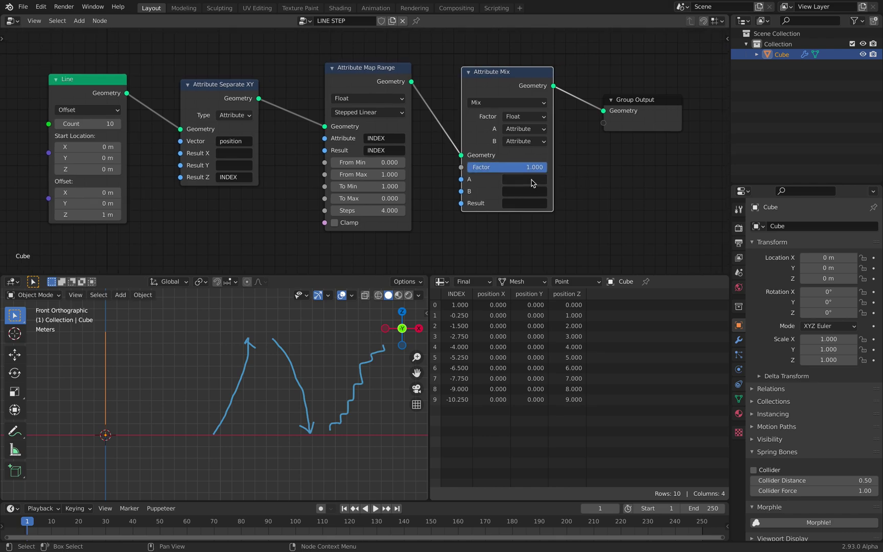
Set the Attribute Mix node's A to position, B to INDEX and Result to position, and save the file.
click(526, 183)
click(525, 206)
click(522, 191)
click(526, 230)
click(526, 202)
click(529, 233)
shift+middle_drag(153, 449, 274, 392)
key(ctrl+s)
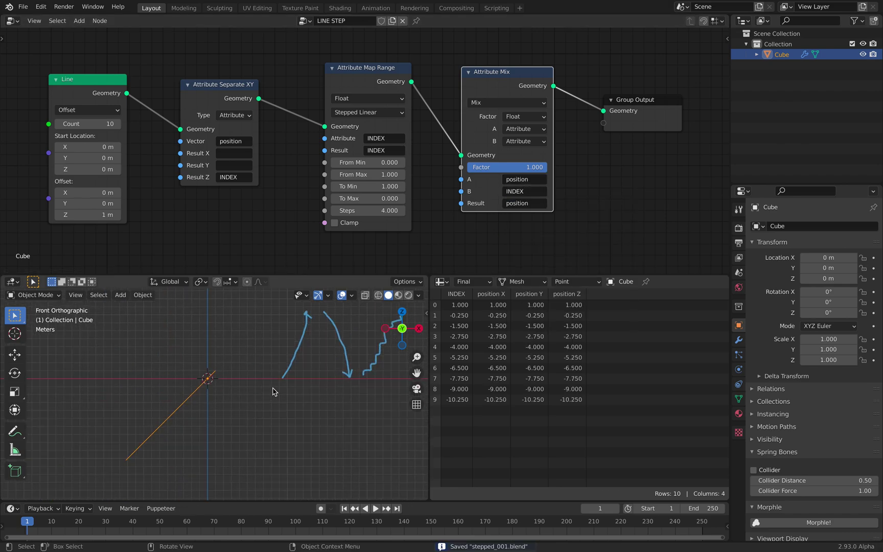
Reposition the Group Output and Attribute Mix nodes and lower the mix Factor to 0.655.
drag(624, 113, 638, 118)
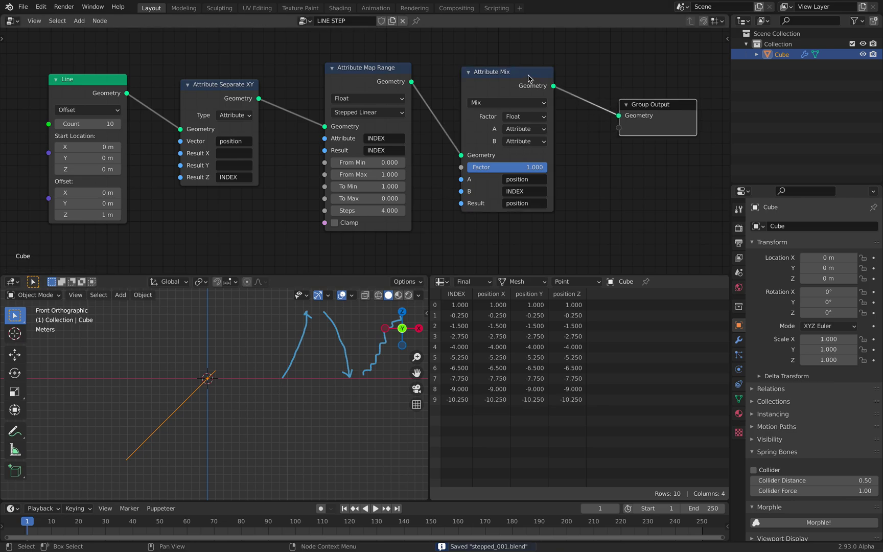
drag(491, 72, 501, 65)
mouse_move(518, 160)
mouse_down()
mouse_move(506, 160)
mouse_move(521, 159)
mouse_up()
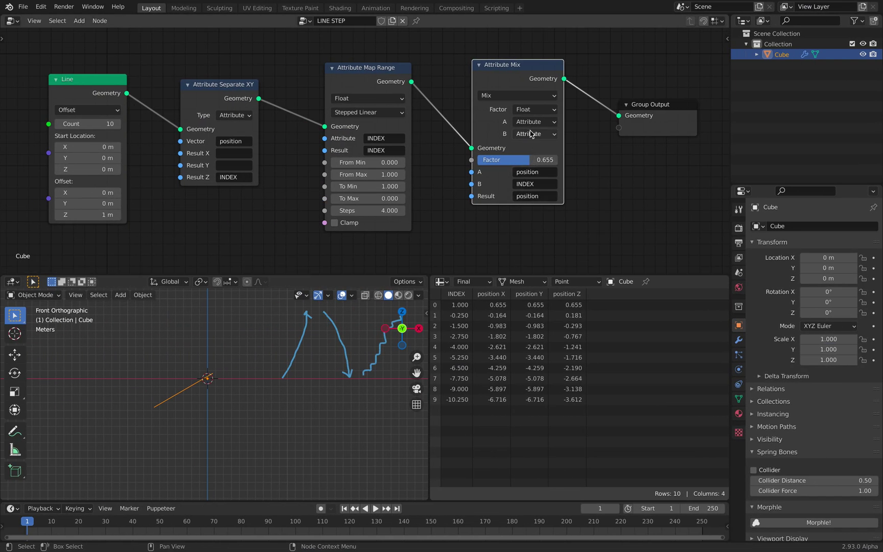
Change the Attribute Mix node's B input type to Vector and its Factor type to Attribute, using INDEX as the factor.
click(536, 134)
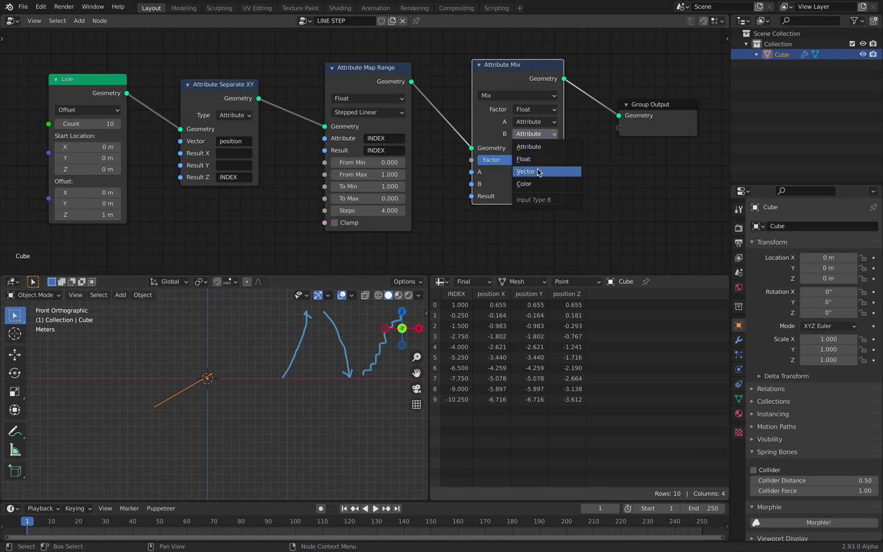
click(539, 174)
drag(521, 160, 500, 160)
click(536, 109)
click(531, 116)
text(INDEX)
click(578, 176)
Save the file and set the Y component of the Attribute Mix node's B vector to 1.260.
scroll(579, 176, down, 2)
shift+middle_drag(218, 333, 219, 371)
key(ctrl+s)
drag(482, 199, 529, 198)
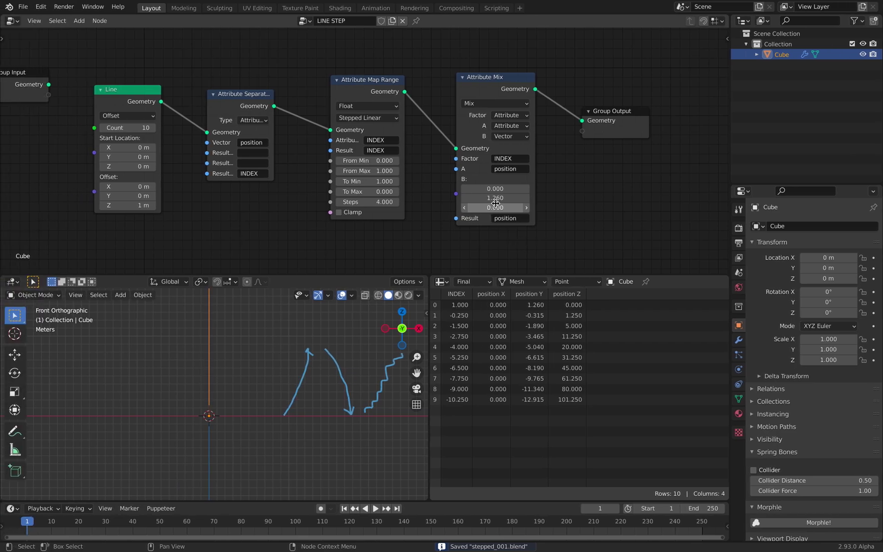
Set the Attribute Mix B vector's Y to 1.220 and the Attribute Map Range Steps to 3, and save the file.
mouse_move(496, 198)
mouse_down()
mouse_move(530, 199)
mouse_move(494, 198)
mouse_up()
scroll(276, 348, down, 3)
shift+middle_drag(275, 348, 284, 401)
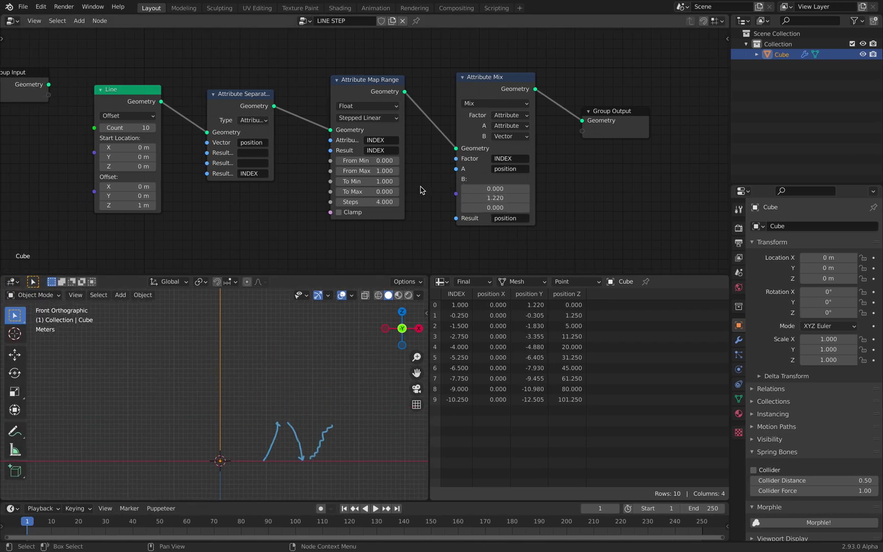
drag(371, 202, 405, 171)
key(ctrl+z)
key(ctrl+z)
key(ctrl+s)
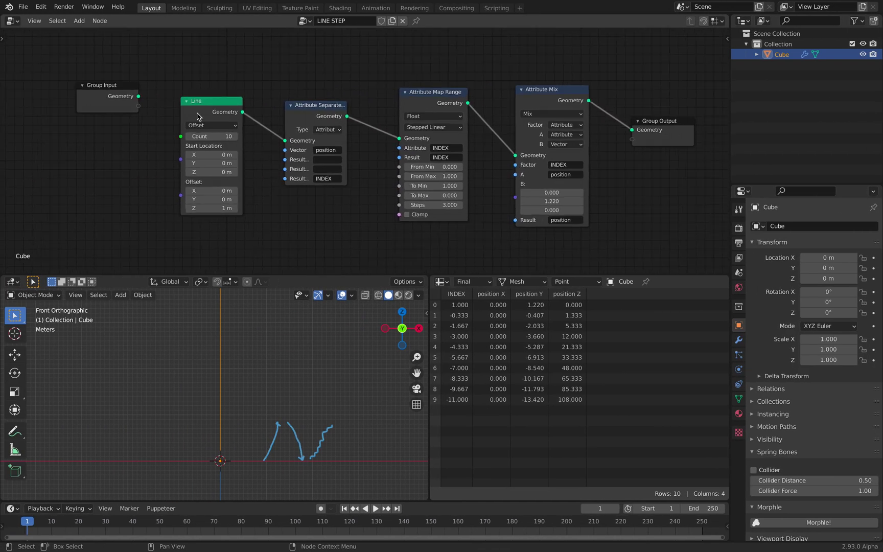
Move the Line node aside and insert a Transform node between it and the Attribute Separate XYZ node.
drag(198, 108, 76, 136)
key(shift+a)
text(tra)
click(201, 120)
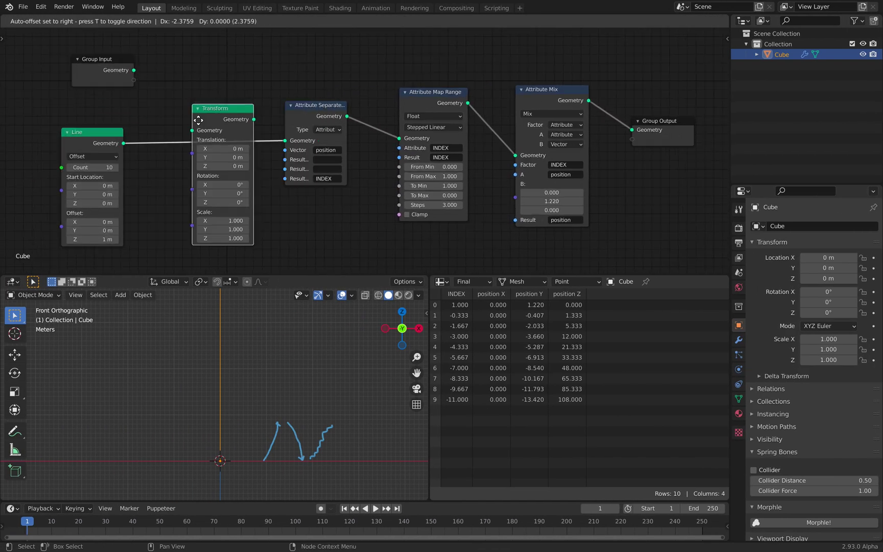
click(175, 111)
Scale the line uniformly with the Transform node to 0.680 on all axes and show the viewport in right orthographic view.
shift+drag(201, 211, 256, 213)
middle_drag(245, 327, 207, 409)
middle_drag(236, 371, 213, 392)
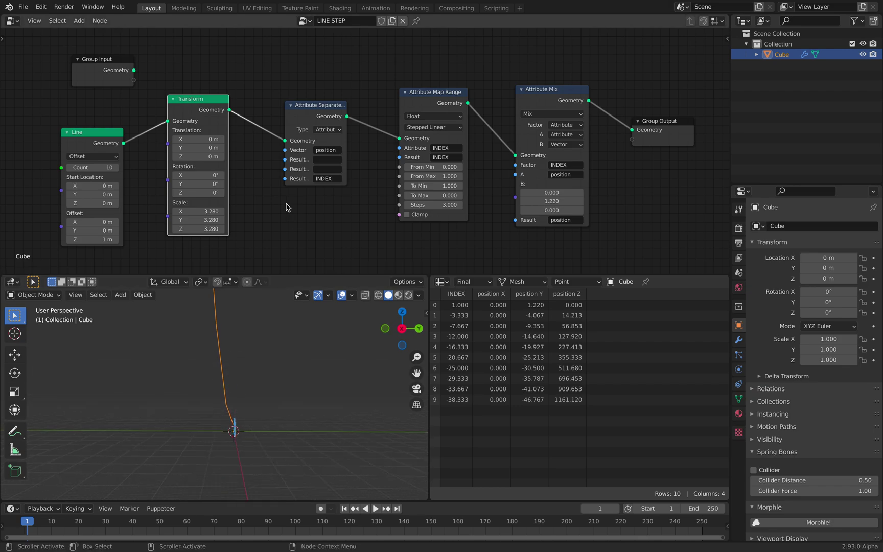
mouse_move(199, 211)
mouse_down()
mouse_move(184, 212)
mouse_move(199, 213)
mouse_up()
click(401, 328)
Set the Attribute Mix B vector's Y to 5.620 and reposition the Attribute Mix and Group Output nodes.
drag(552, 201, 576, 201)
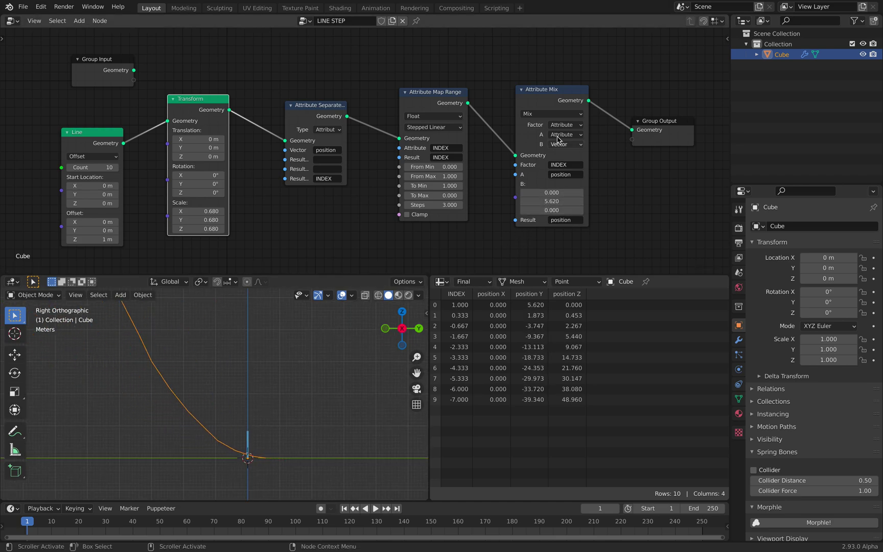
drag(545, 92, 529, 83)
drag(656, 121, 617, 98)
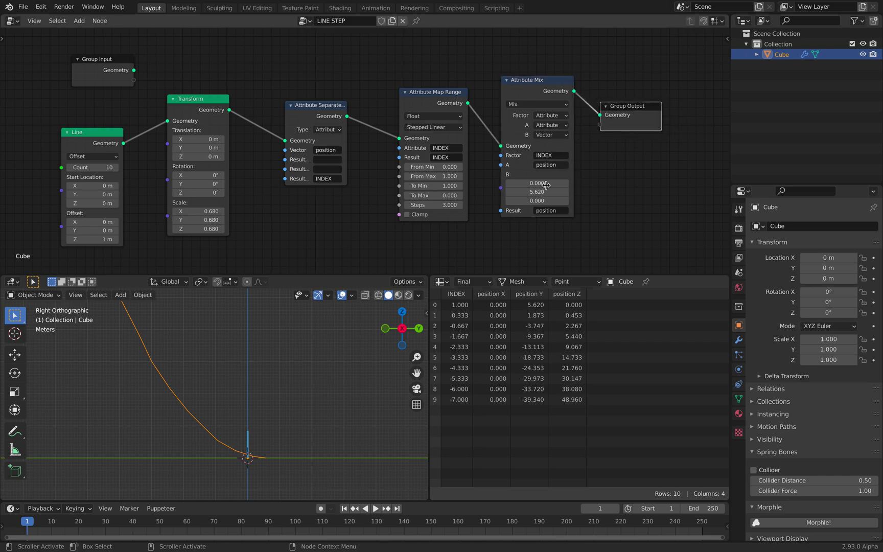
Set the Attribute Map Range Steps to 4 and its From Max to 5.560.
click(432, 205)
text(3.04)
key(Return)
drag(444, 176, 462, 176)
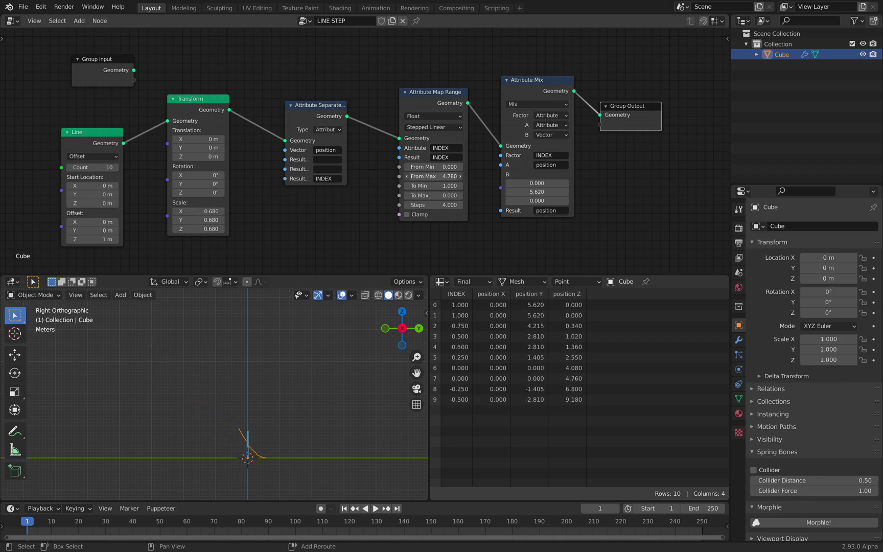
middle_drag(306, 343, 301, 452)
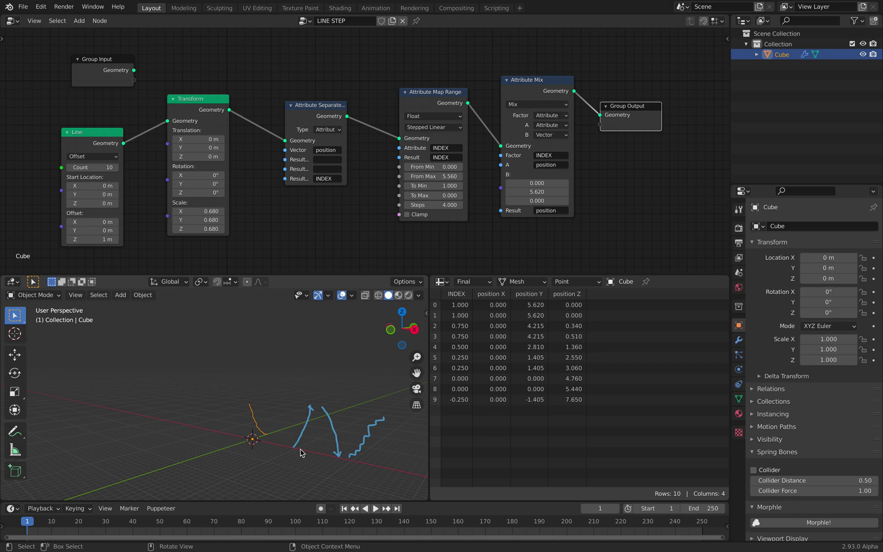
Delete the Note annotation layer so the blue hand-drawn strokes are removed from the 3D viewport.
click(426, 313)
scroll(409, 405, down, 1)
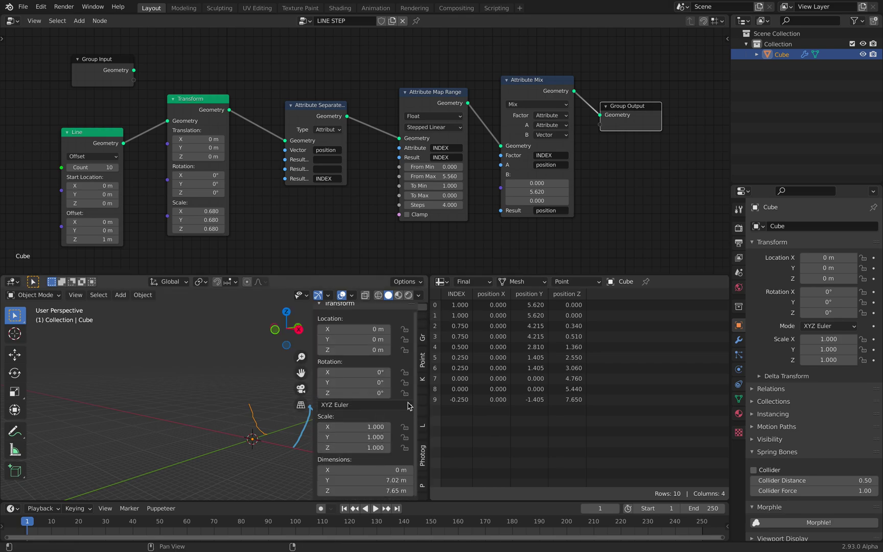
click(423, 335)
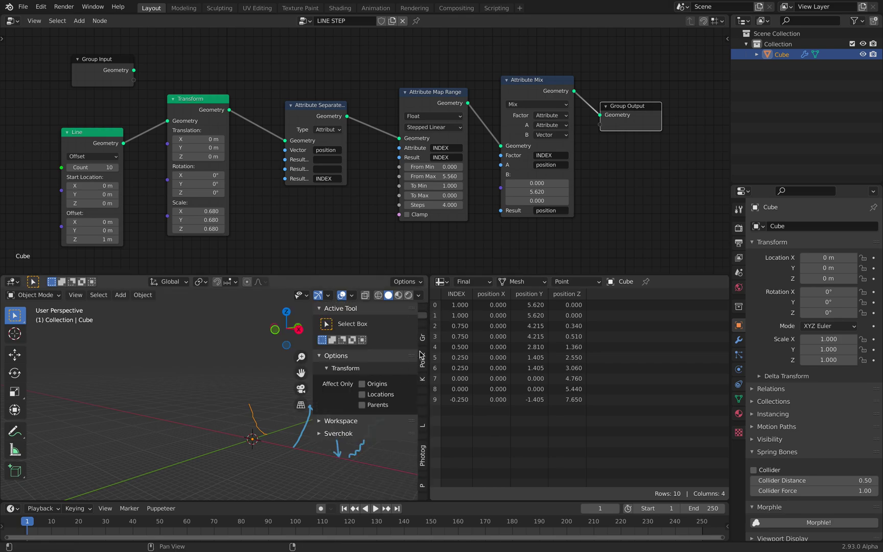
click(426, 336)
click(364, 455)
click(357, 480)
scroll(379, 463, down, 5)
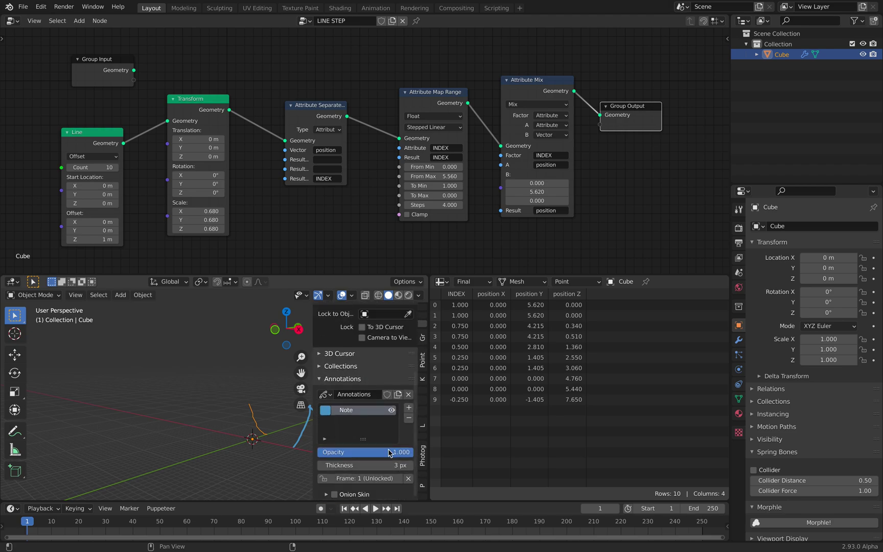
click(408, 418)
key(n)
Set the Attribute Mix B vector to X 14.200 and Y 0, and show the line in front orthographic view.
middle_drag(276, 367, 284, 414)
drag(518, 185, 540, 184)
click(525, 192)
text(0)
key(Return)
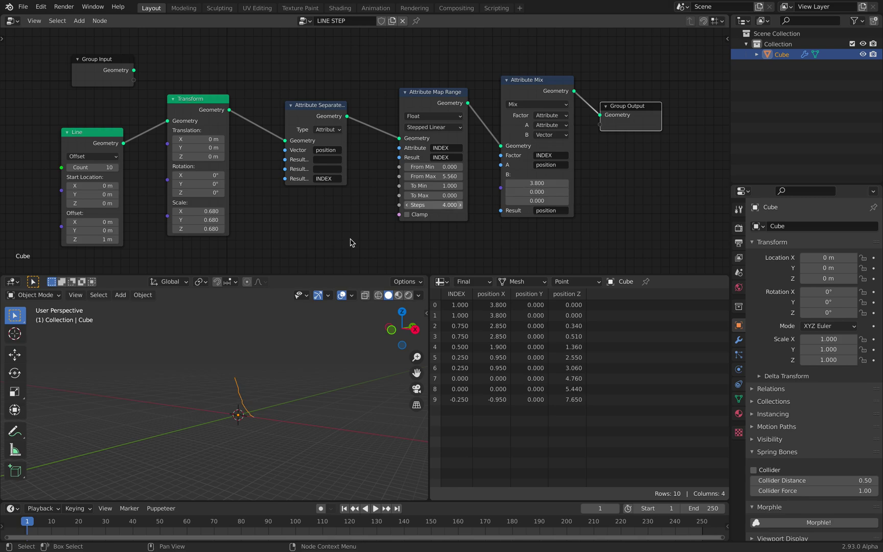
click(392, 330)
scroll(330, 368, up, 3)
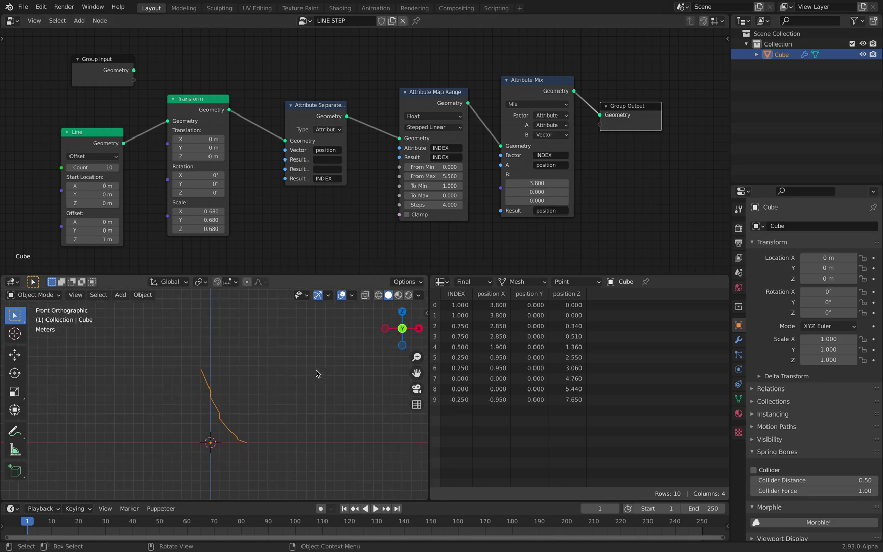
drag(530, 185, 577, 183)
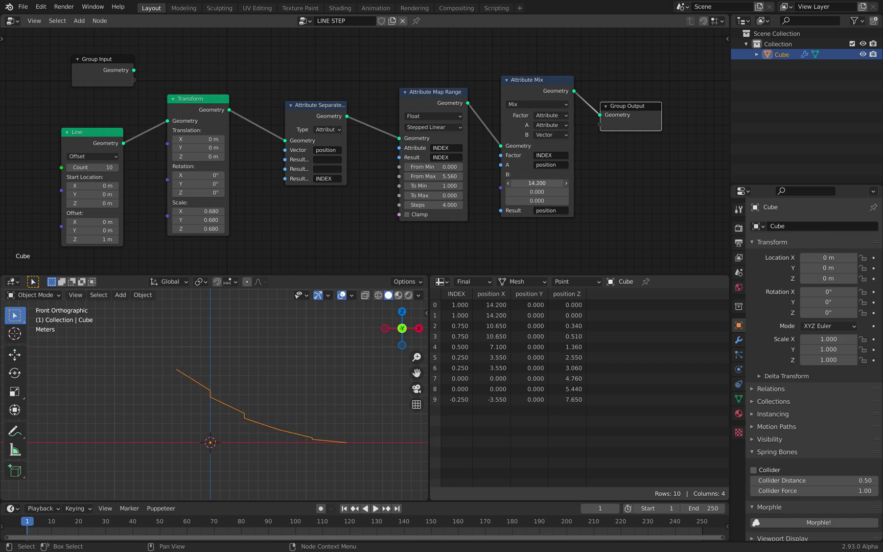
Try other values on the Attribute Map Range node and set its Steps back to 4.
middle_drag(432, 242, 458, 214)
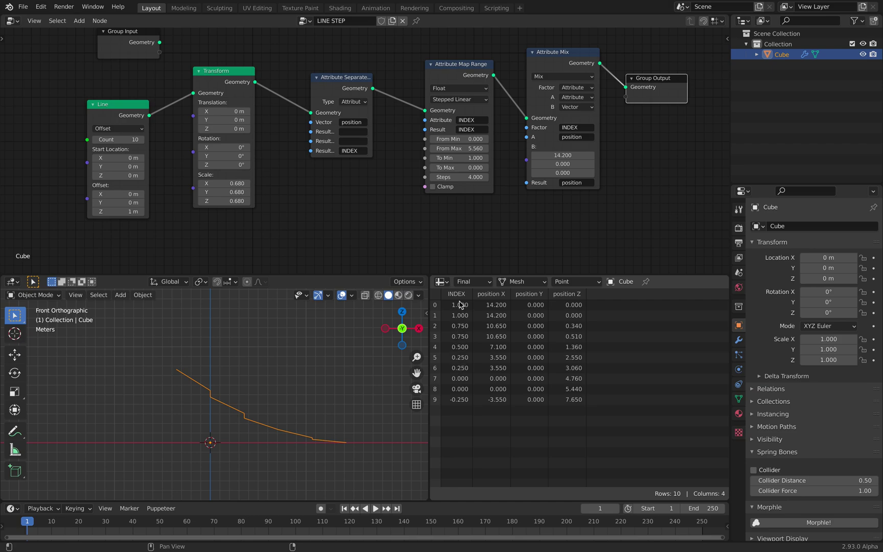
drag(457, 149, 458, 177)
click(459, 177)
text(4)
key(Return)
Set the Transform scale to 0.840 on all axes, save, and raise the Attribute Map Range From Max to 10.500.
middle_drag(321, 221, 335, 222)
mouse_move(255, 184)
mouse_down()
mouse_move(263, 202)
mouse_move(249, 201)
mouse_up()
middle_drag(336, 191, 342, 200)
key(ctrl+s)
drag(462, 158, 547, 158)
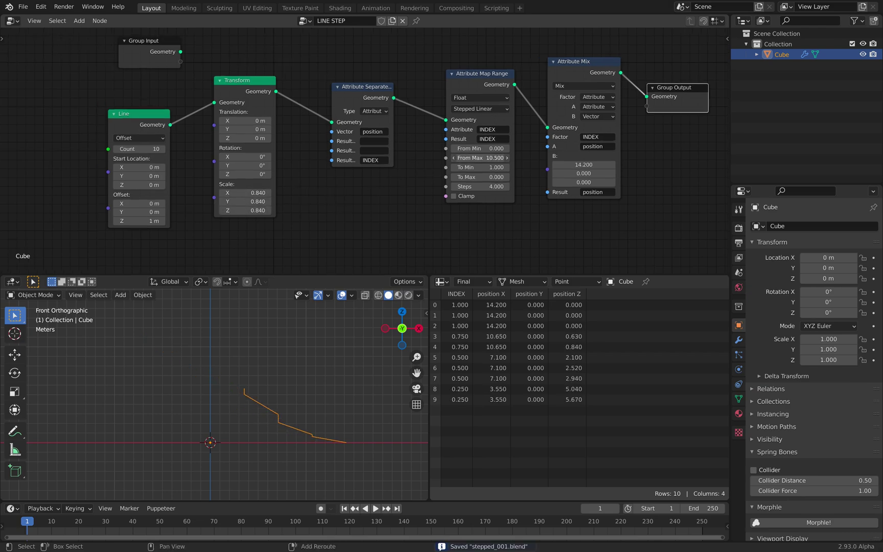
Rearrange the Attribute Map Range, Attribute Mix, Group Output, Transform and Line nodes into a tighter layout.
drag(477, 77, 450, 72)
drag(581, 66, 551, 75)
drag(675, 88, 638, 96)
drag(232, 81, 259, 60)
drag(155, 122, 169, 111)
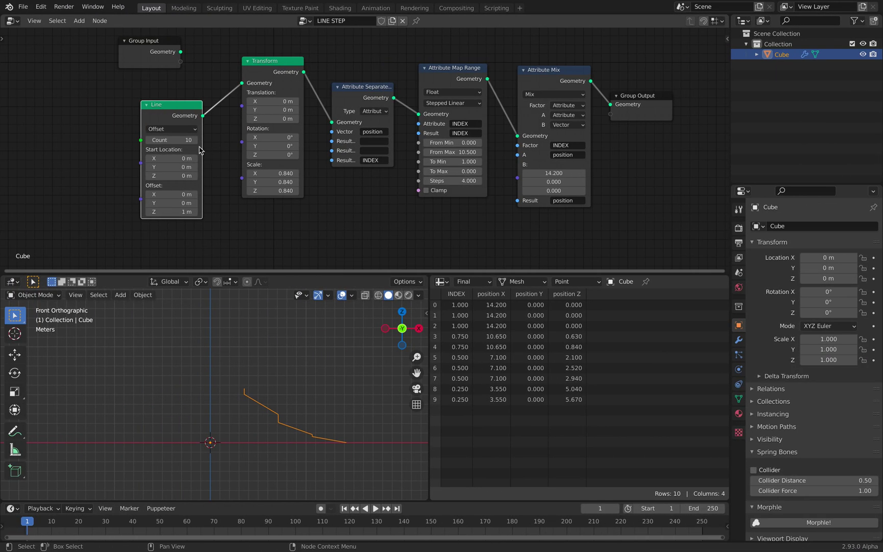
Set the Line node's Count to 21 and save the file.
drag(160, 140, 181, 139)
scroll(220, 182, down, 1)
middle_drag(220, 182, 249, 197)
scroll(239, 405, down, 3)
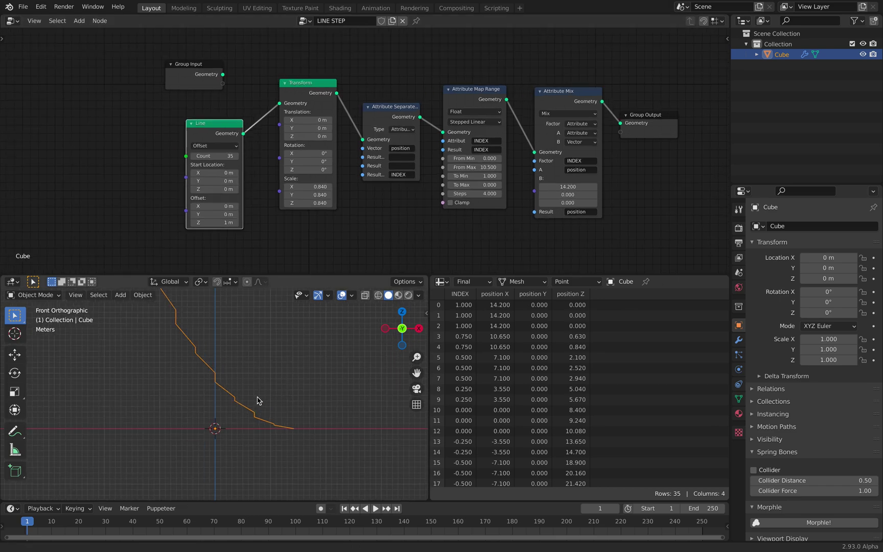
mouse_move(214, 156)
mouse_down()
mouse_move(197, 156)
mouse_move(214, 156)
mouse_up()
middle_drag(333, 189, 331, 197)
key(ctrl+s)
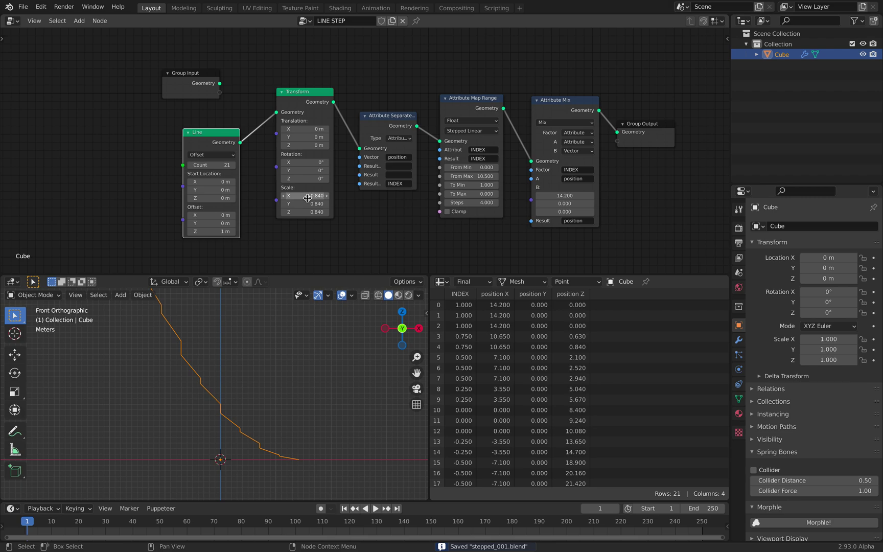
Set the Transform scale to 0.500 on all axes, save, and set the Attribute Mix B vector's X to 10.
mouse_move(311, 197)
mouse_down()
mouse_move(310, 211)
mouse_move(337, 212)
mouse_move(303, 212)
mouse_up()
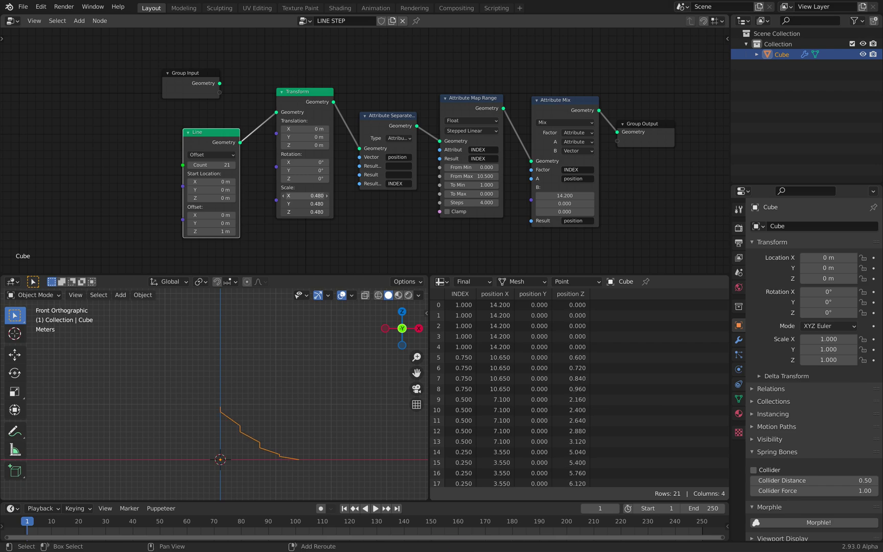
middle_drag(474, 269, 387, 210)
key(ctrl+s)
click(487, 158)
text(10)
key(Return)
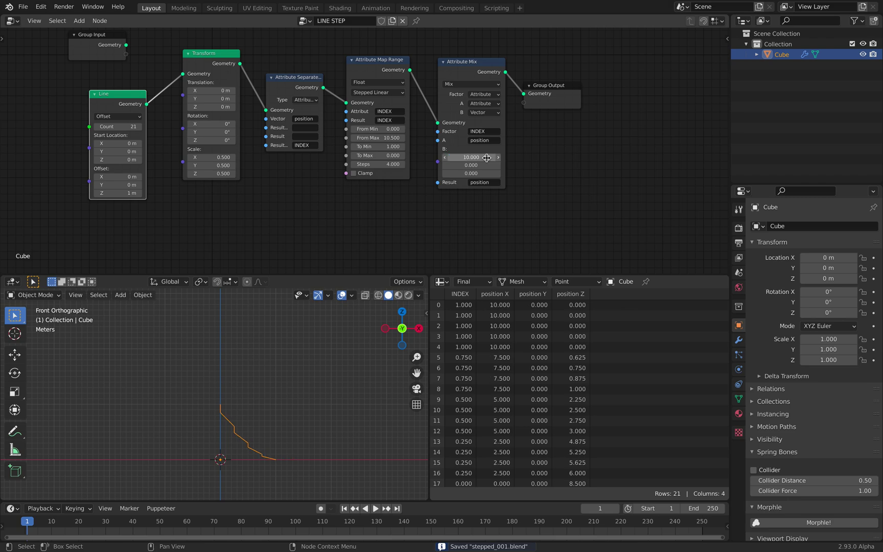
Reset the Attribute Mix B vector's Y and Z to 0, set the Map Range Steps to 4.140, and save the file.
mouse_move(473, 166)
mouse_down()
mouse_move(524, 165)
mouse_move(441, 174)
mouse_move(467, 173)
mouse_up()
text(0)
key(Return)
scroll(429, 219, up, 2)
mouse_move(399, 168)
mouse_down()
mouse_move(429, 168)
mouse_move(392, 168)
mouse_move(409, 169)
mouse_up()
key(ctrl+s)
middle_drag(374, 207, 409, 223)
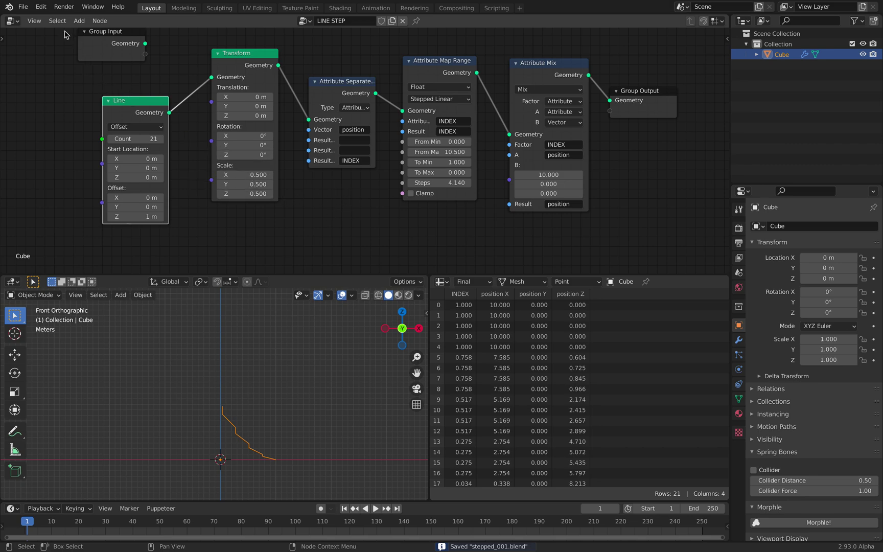
Append the Cube object from GN_stepActually_003.blend on the Desktop, sorting the files by modification date to find it.
click(23, 9)
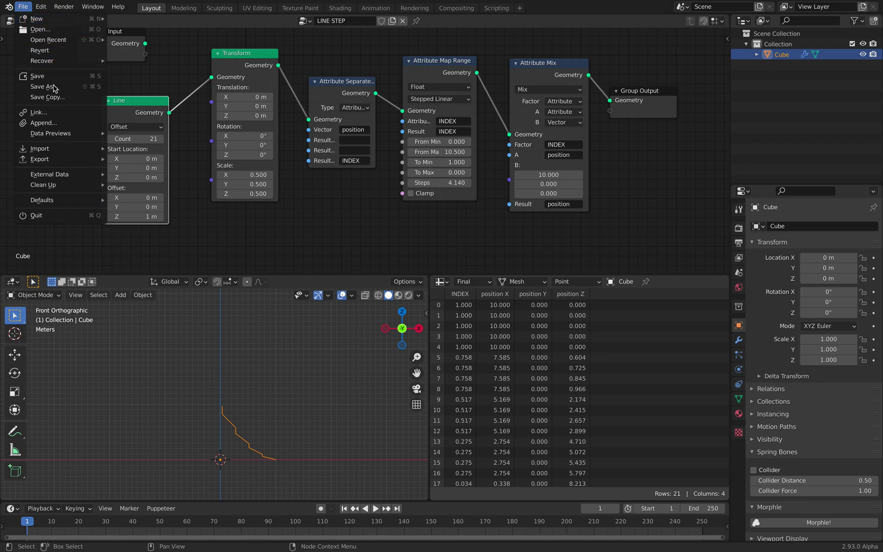
click(66, 123)
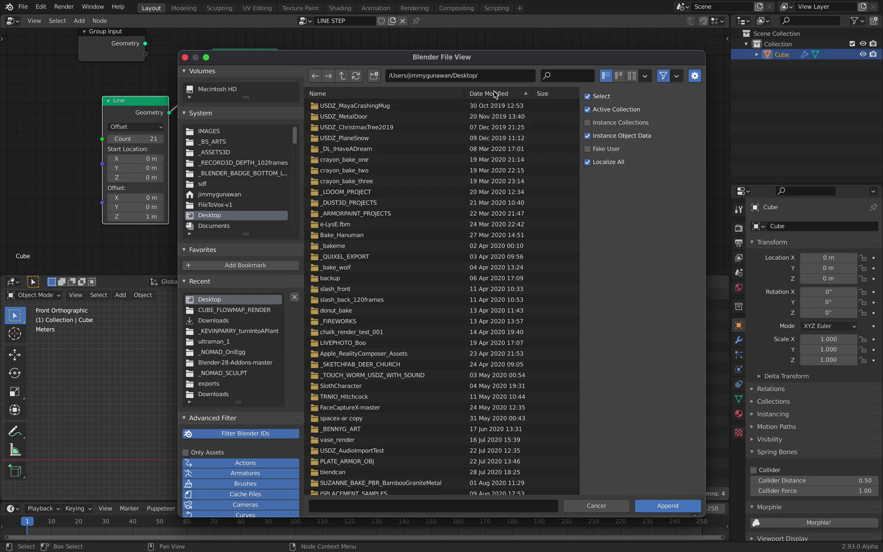
click(487, 93)
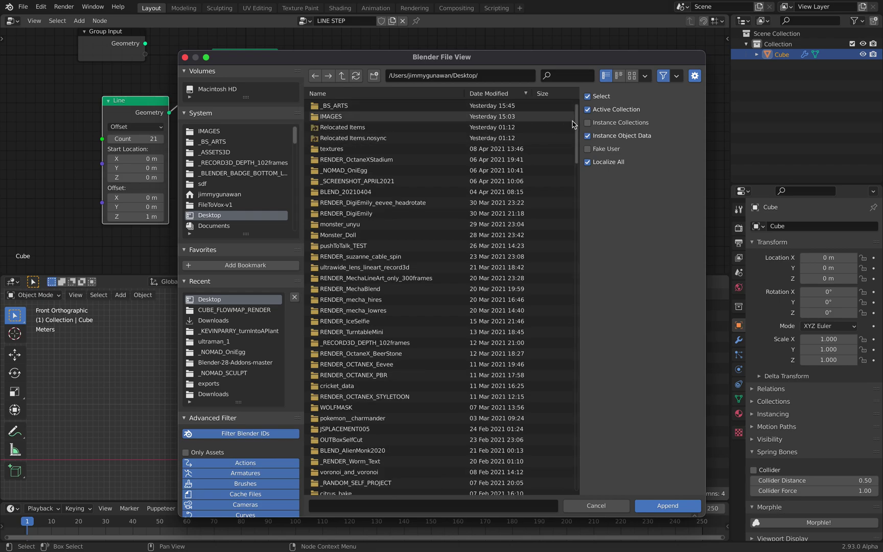
drag(575, 123, 613, 506)
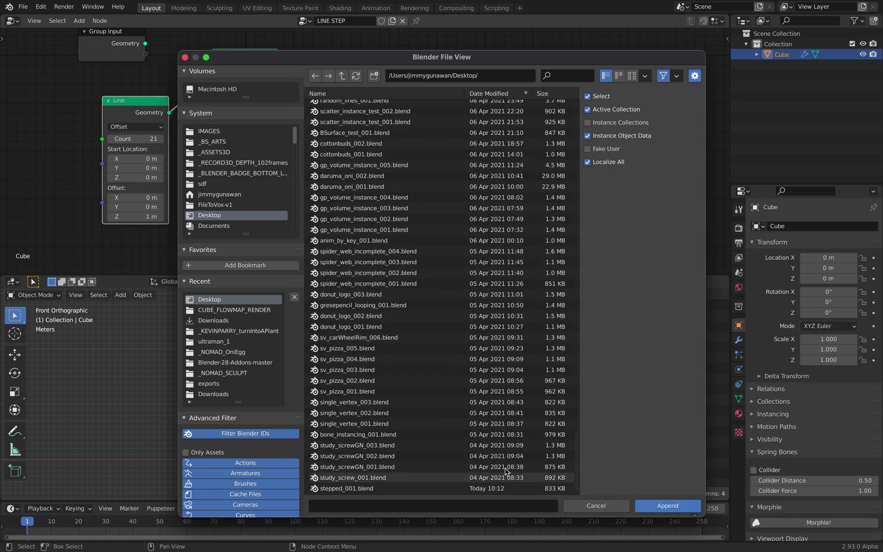
click(504, 94)
click(507, 93)
click(509, 93)
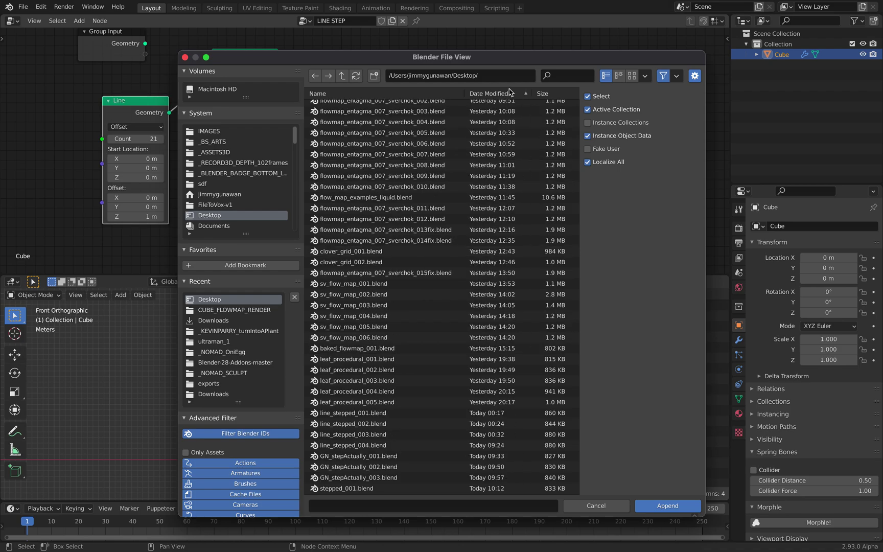
double_click(388, 477)
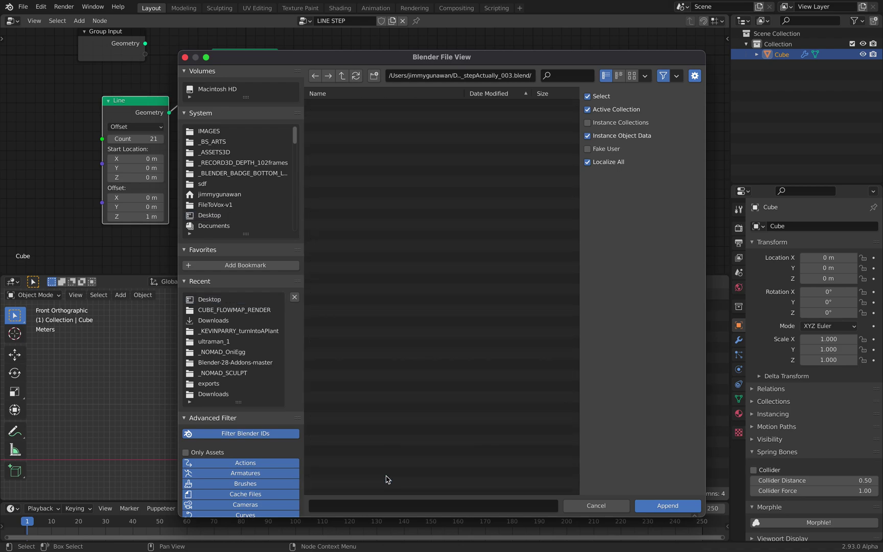
double_click(367, 158)
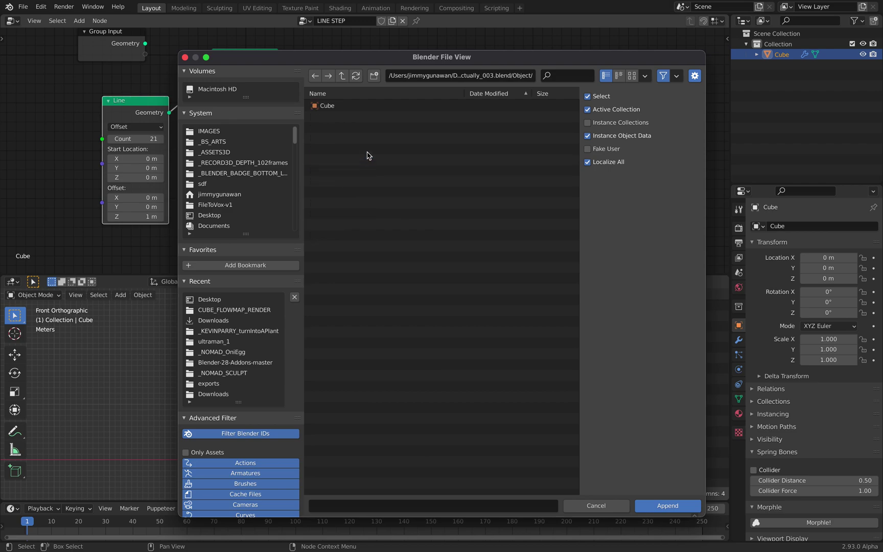
double_click(364, 106)
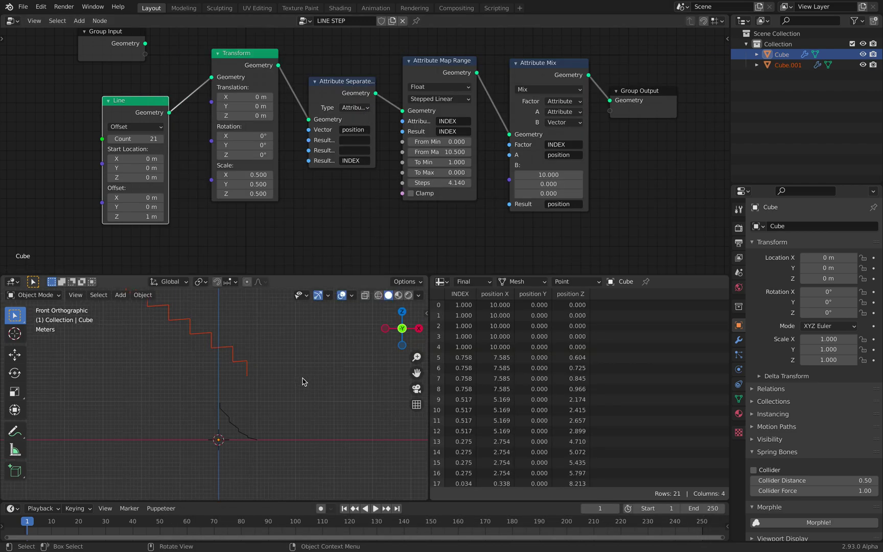
Split the node editor in two, pin the appended Cube.001's node tree in one of them, and reselect the original Cube.
scroll(506, 159, down, 2)
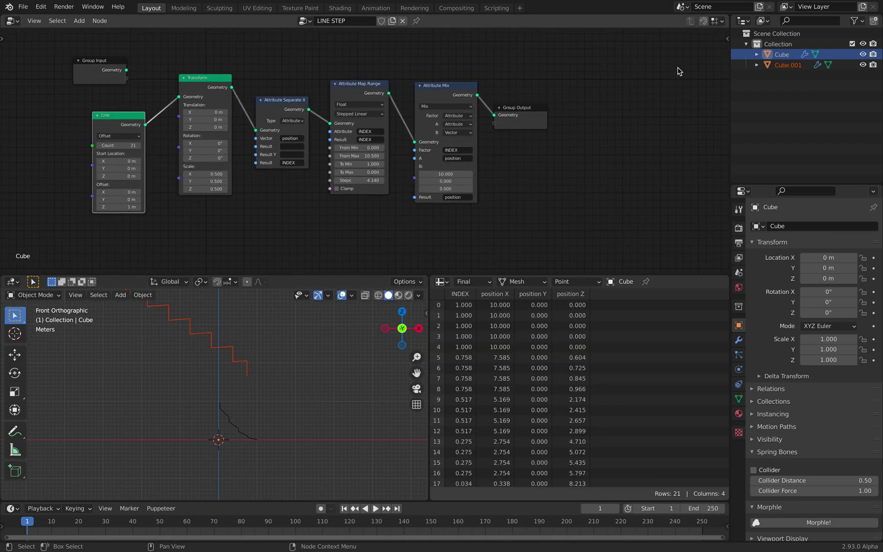
drag(725, 15, 385, 51)
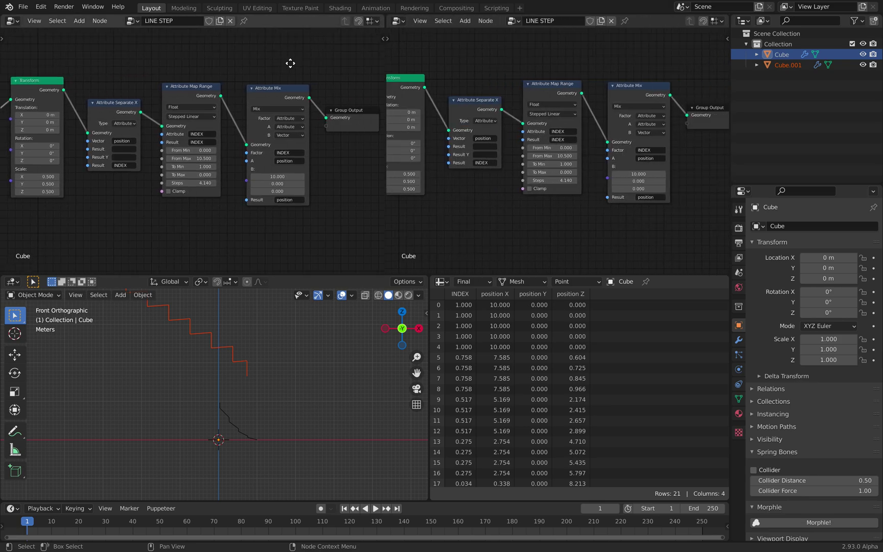
click(200, 322)
click(199, 333)
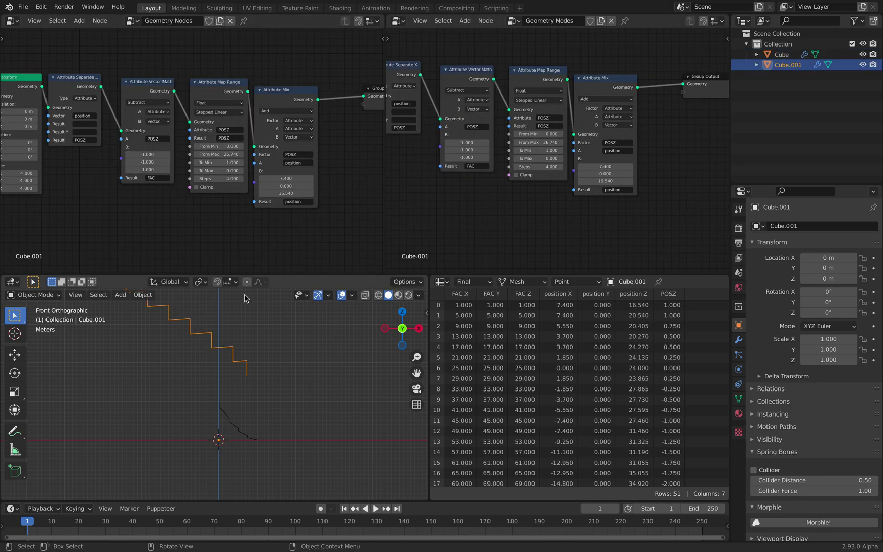
middle_drag(541, 36, 566, 55)
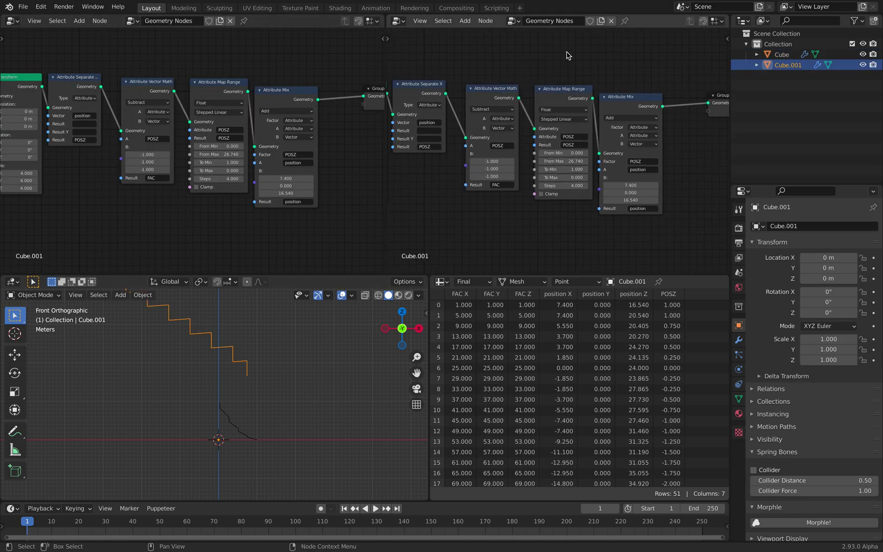
click(625, 21)
click(789, 55)
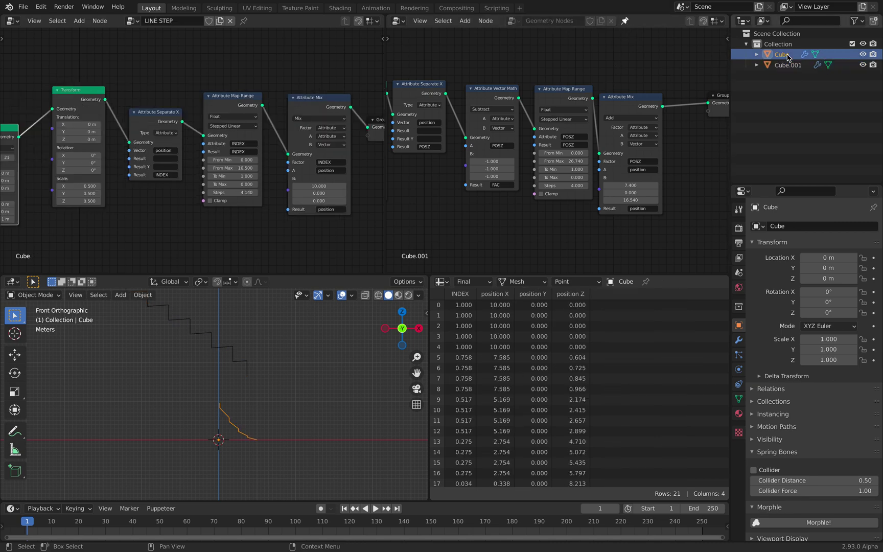
Pin the LINE STEP node tree in its editor and enlarge both node editors so the two trees fit.
click(244, 21)
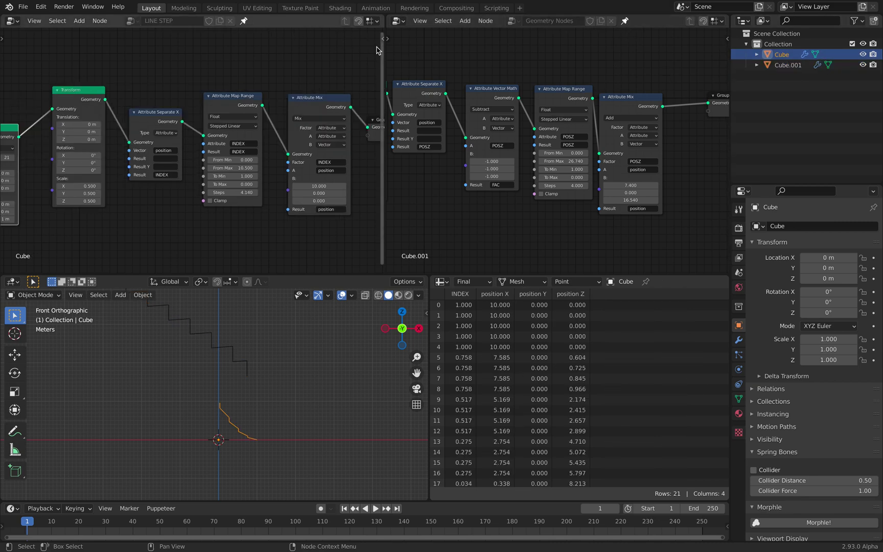
drag(386, 54, 438, 54)
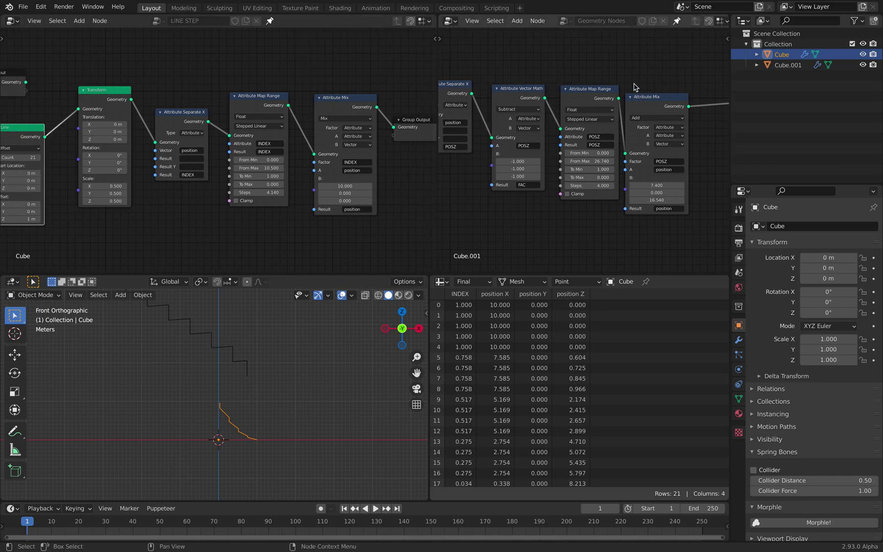
drag(731, 92, 845, 93)
key(Home)
middle_drag(225, 252, 256, 257)
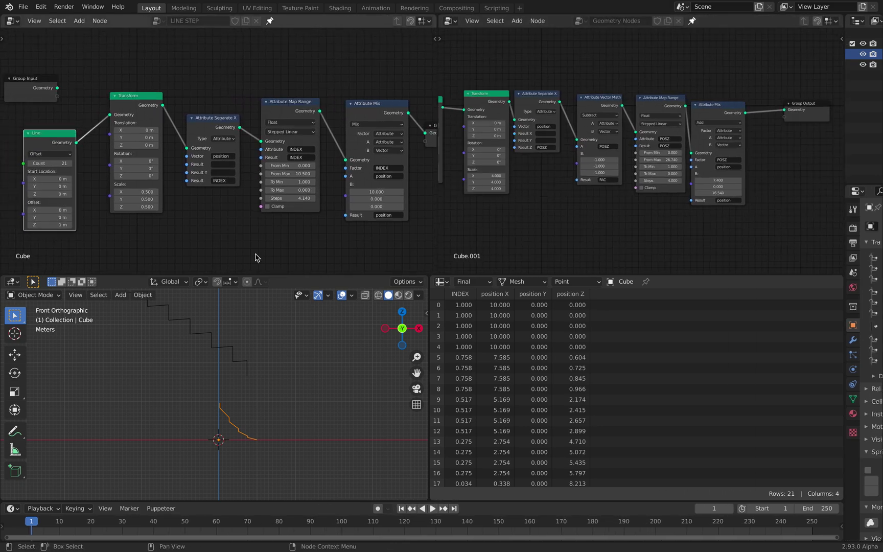
Examine the spreadsheet attributes of the reference stairs and of the original Cube by selecting each in turn.
click(233, 359)
click(226, 416)
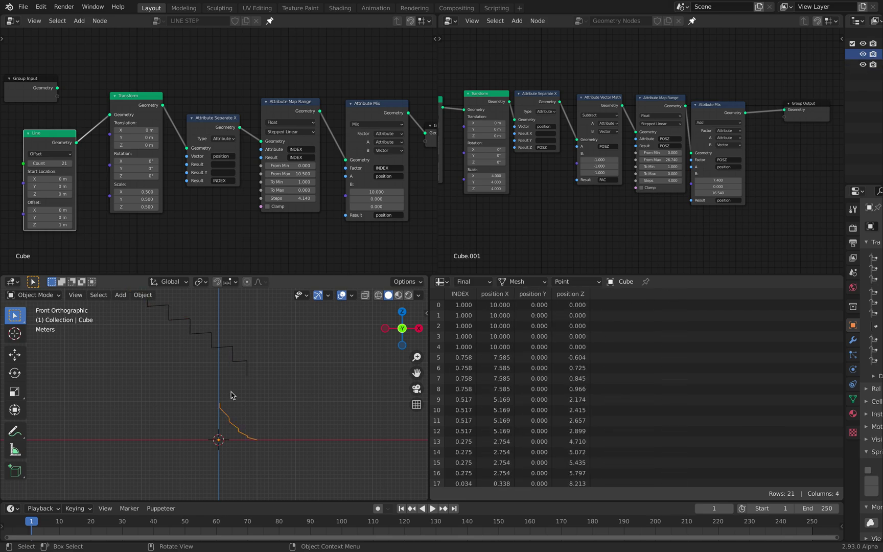
click(239, 363)
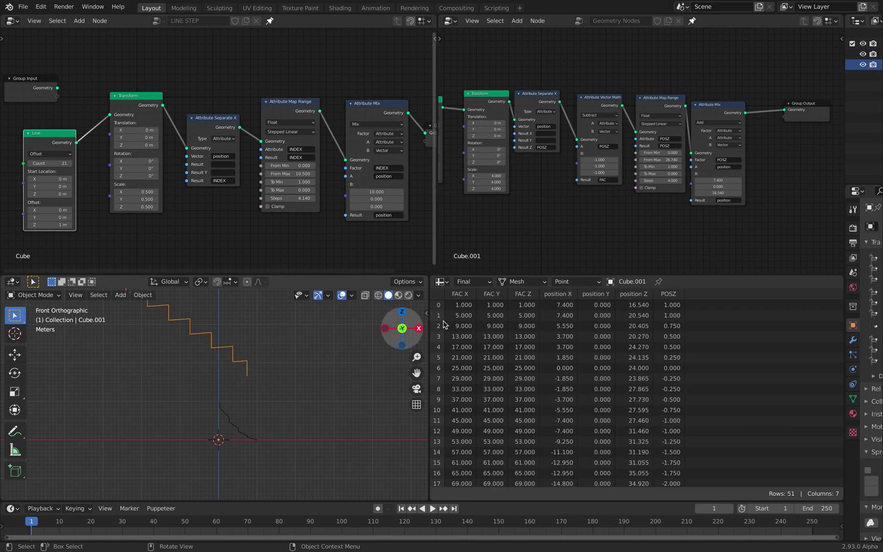
click(230, 416)
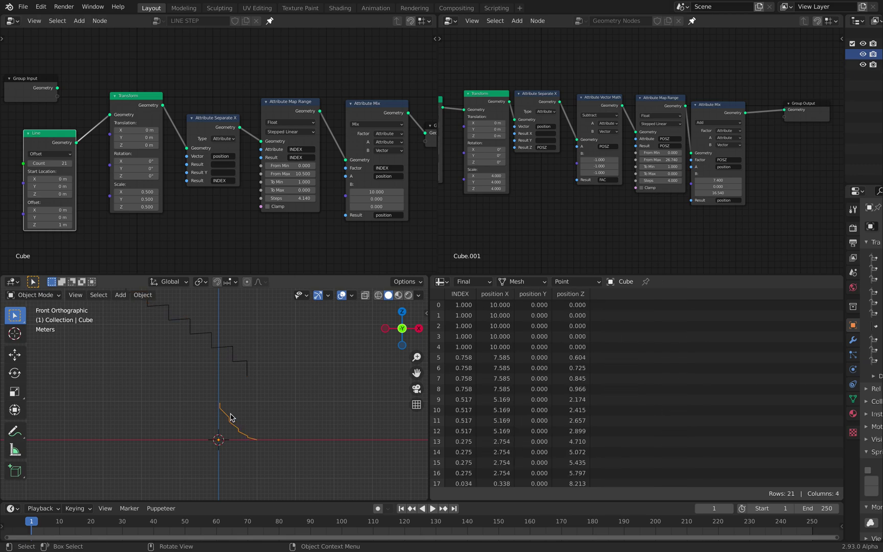
Set the LINE STEP Attribute Mix B vector's X to 20 and Z to -3, and the reference's B vector Z to 15.340.
middle_drag(431, 220, 8, 223)
middle_drag(67, 201, 70, 201)
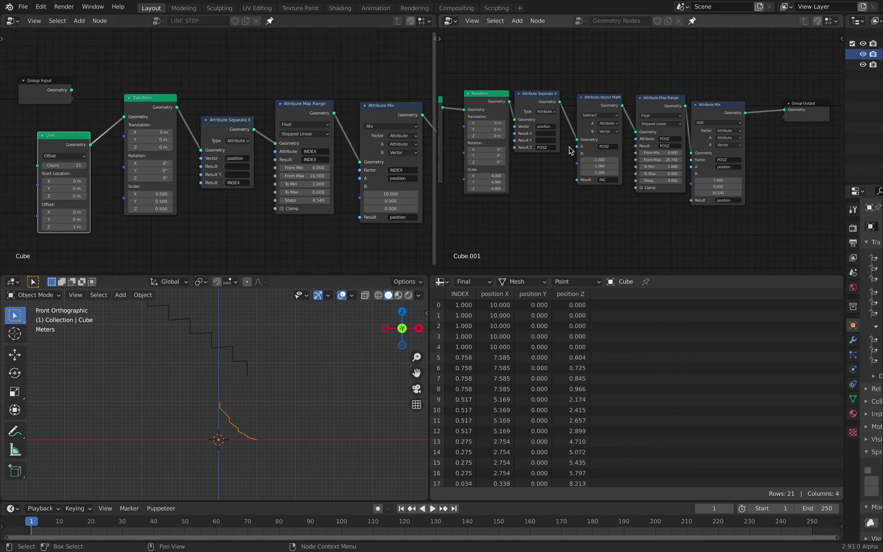
middle_drag(572, 149, 583, 154)
scroll(585, 152, up, 1)
scroll(587, 152, up, 2)
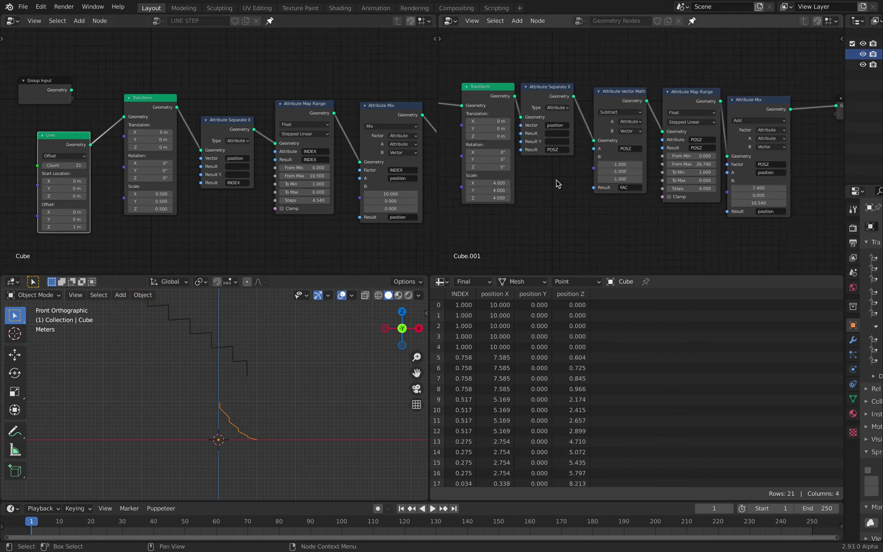
drag(391, 194, 488, 194)
drag(758, 203, 782, 203)
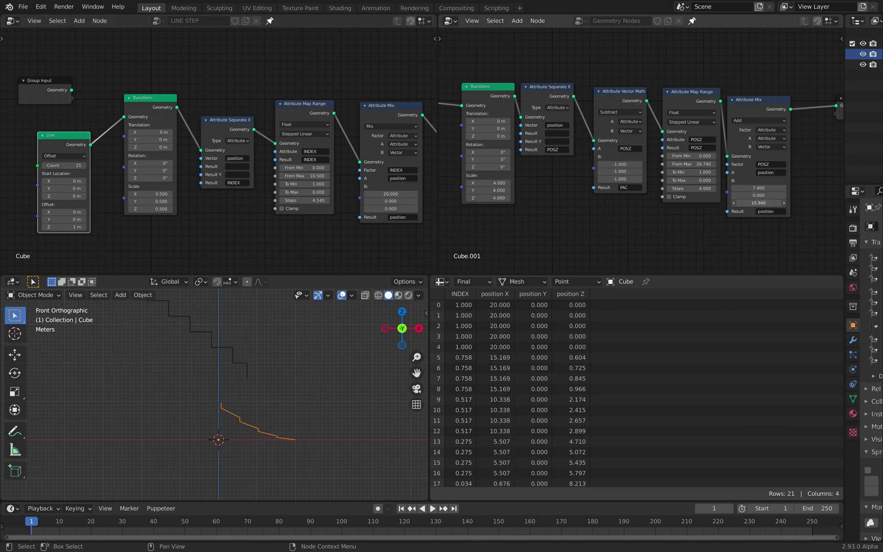
drag(391, 208, 355, 208)
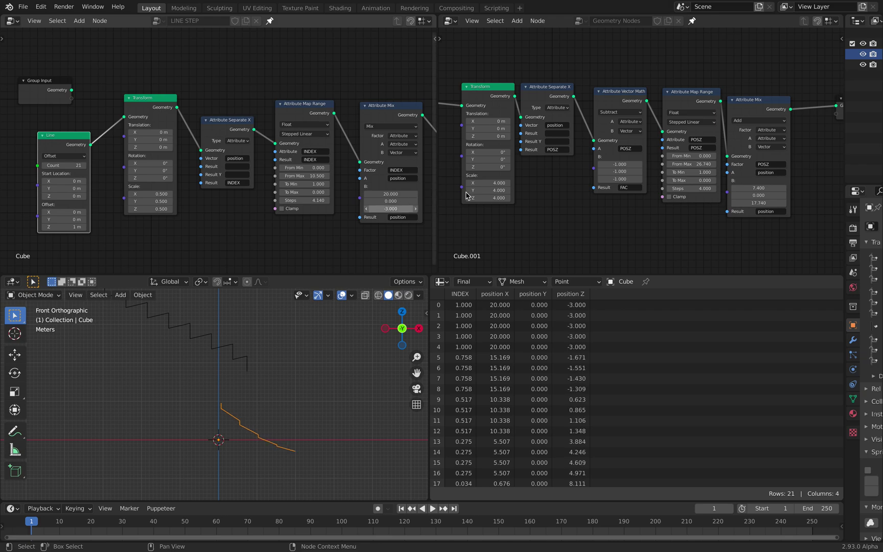
drag(759, 202, 307, 335)
Select the reference stairs and set the Line node's Count to 20 in its node tree.
click(228, 354)
scroll(245, 368, down, 2)
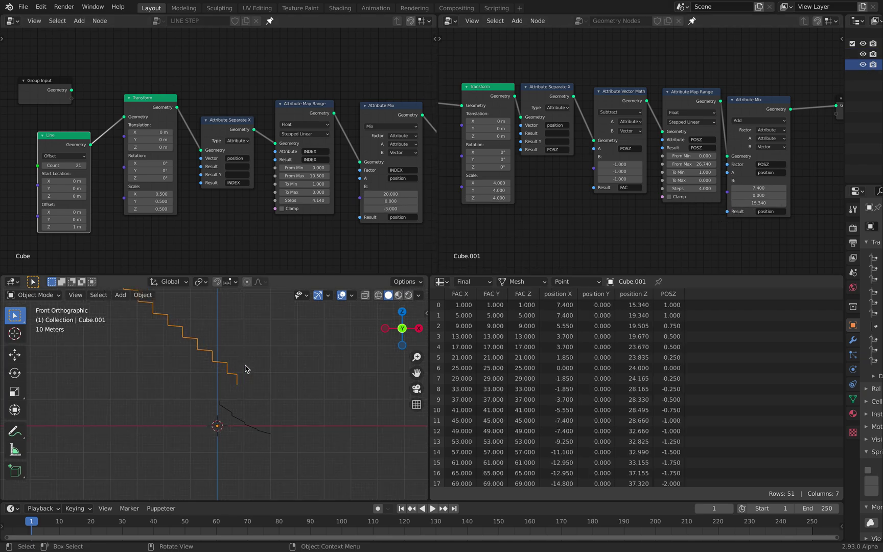
shift+middle_drag(235, 355, 296, 418)
scroll(299, 409, up, 1)
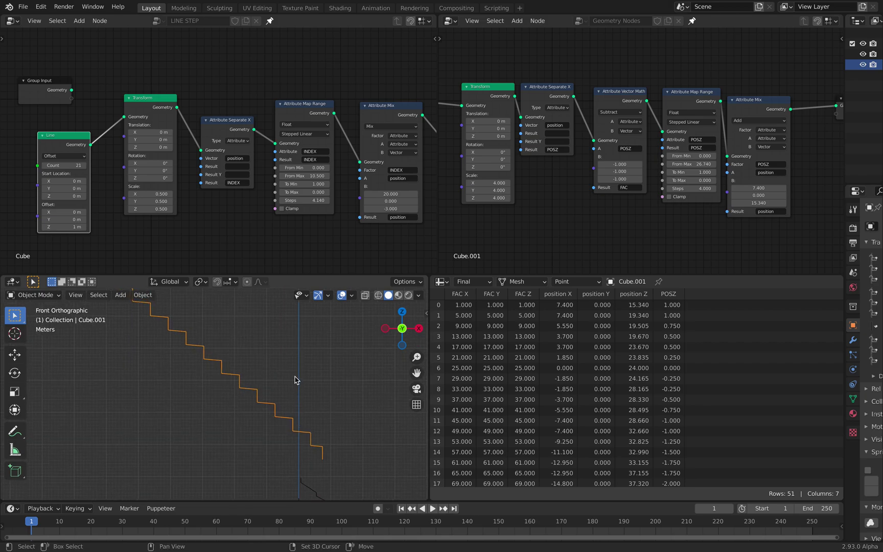
shift+middle_drag(295, 379, 287, 365)
middle_drag(489, 164, 584, 163)
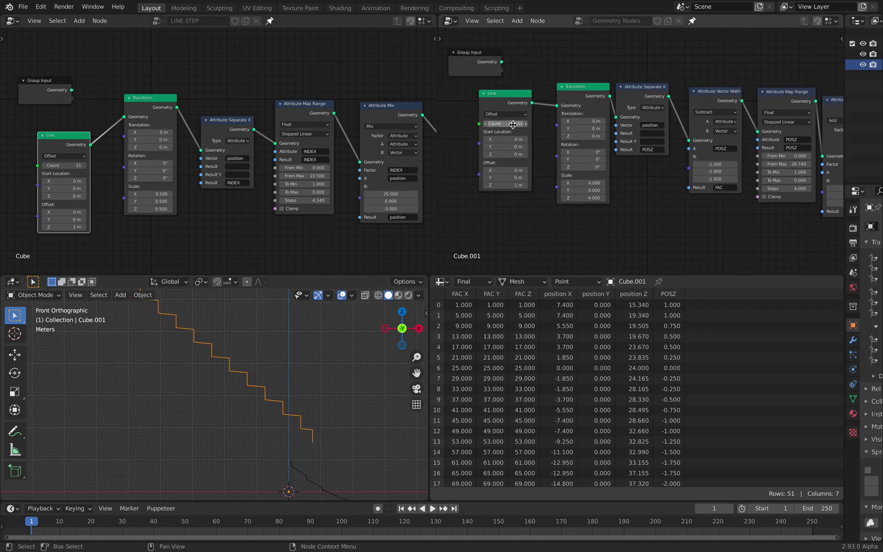
key(BackSpace)
key(BackSpace)
text(20)
key(Return)
Move the reference stairs beside the original line at about X -17.2 m, Z -20.8 m, and deselect them.
shift+middle_drag(290, 411, 230, 361)
key(g)
click(169, 428)
shift+middle_drag(181, 426, 210, 409)
scroll(225, 405, up, 2)
shift+middle_drag(237, 404, 246, 356)
shift+middle_drag(318, 357, 291, 376)
click(311, 387)
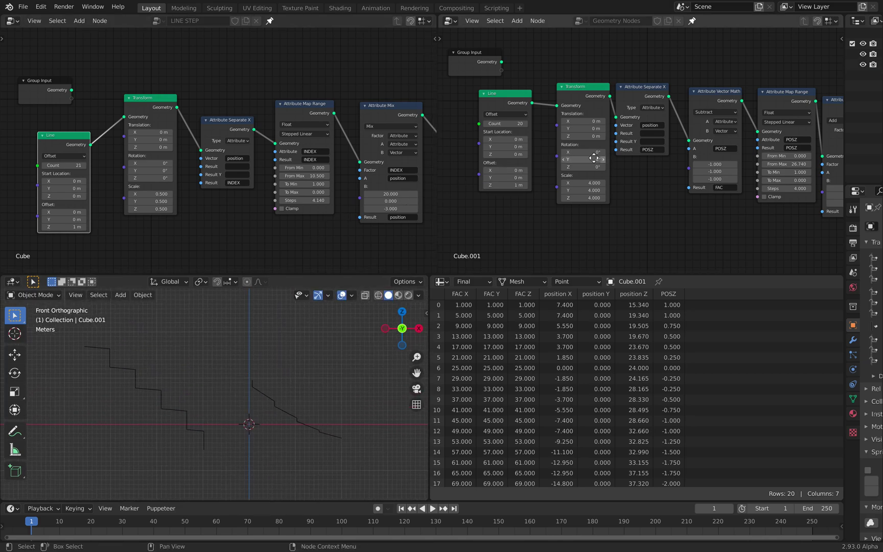
Match the LINE STEP tree to the reference: set the Line Count to 20 and the Transform scale to 4.000 on all axes.
middle_drag(608, 151, 600, 155)
drag(158, 194, 174, 209)
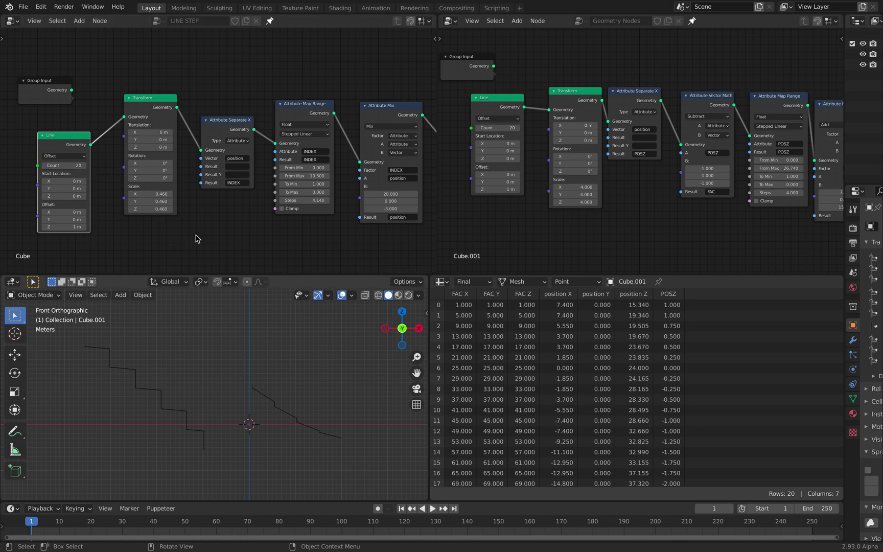
mouse_move(147, 193)
mouse_down()
mouse_move(193, 200)
mouse_move(153, 208)
mouse_up()
text(4)
key(Return)
Change the blending mode of the LINE STEP Attribute Mix node to Add.
middle_drag(242, 182, 203, 185)
scroll(200, 188, up, 2)
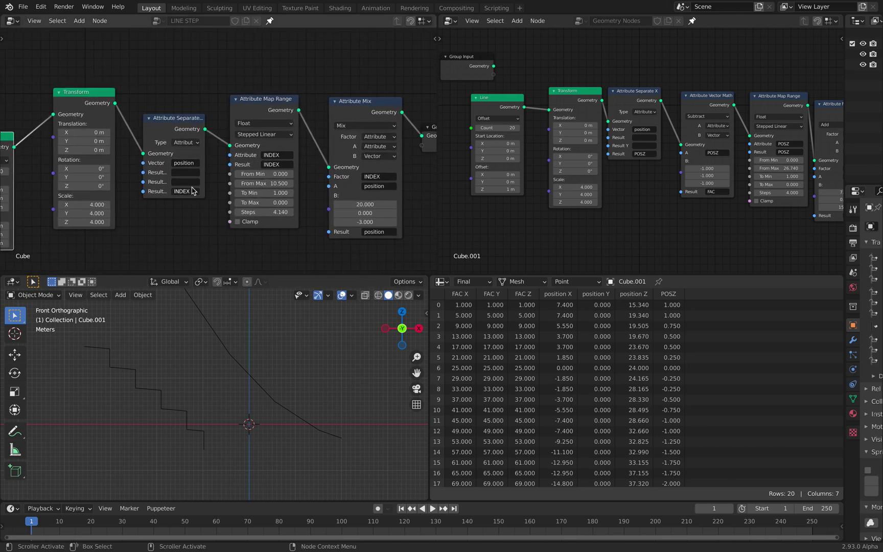
scroll(613, 166, up, 2)
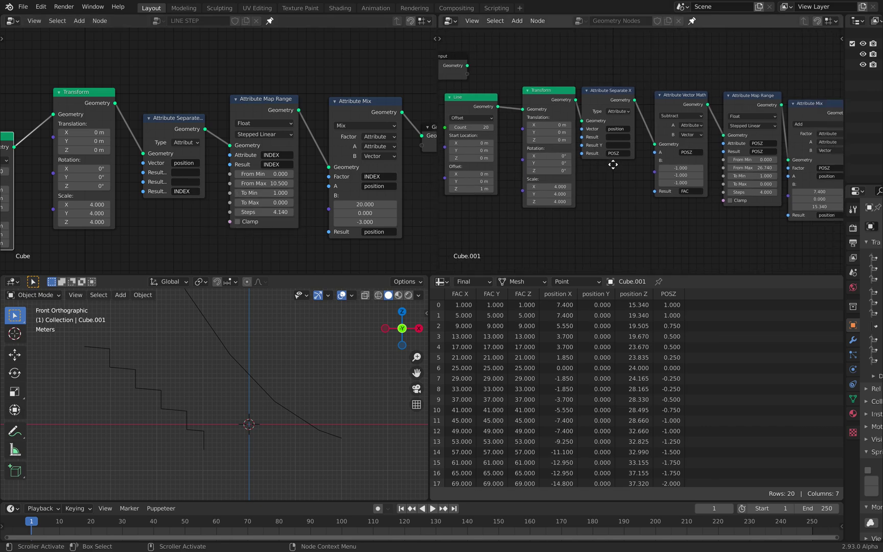
middle_drag(235, 101, 219, 100)
mouse_move(272, 117)
middle_down()
mouse_move(224, 115)
mouse_move(269, 128)
middle_up()
scroll(269, 127, up, 1)
scroll(295, 135, up, 1)
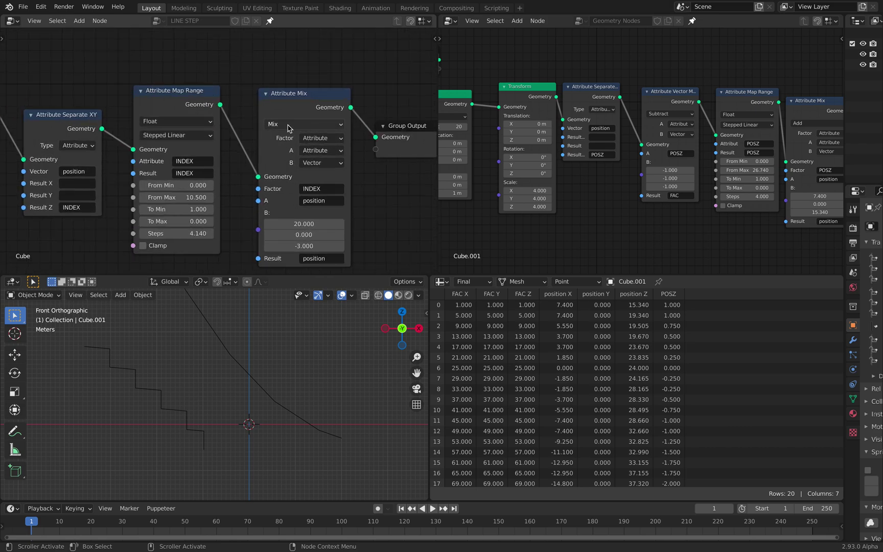
click(308, 124)
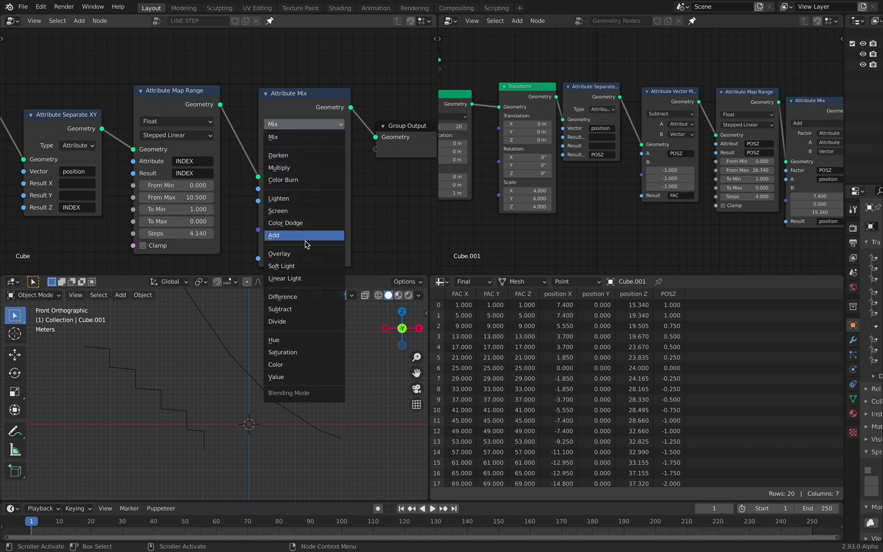
click(305, 238)
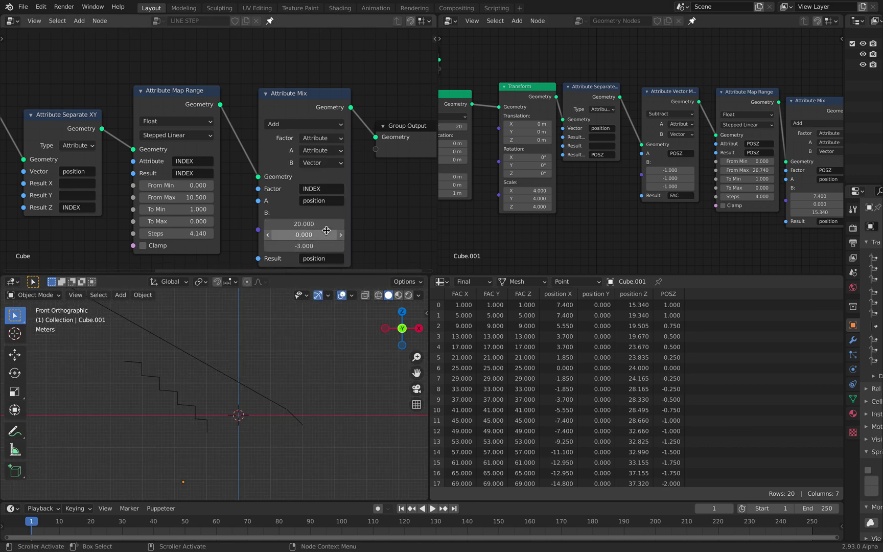
Reset the LINE STEP Attribute Mix B vector, and set its X to 11.800 and its Z to -0.600.
key(BackSpace)
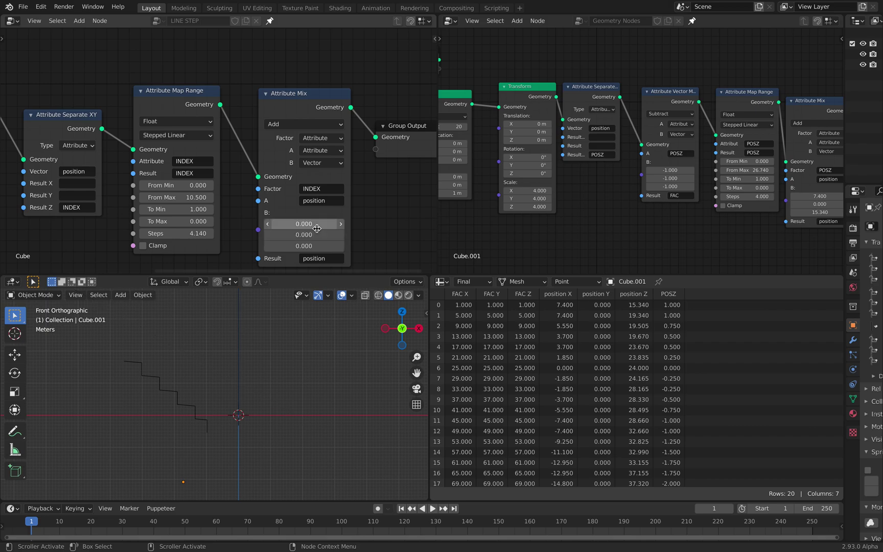
mouse_move(298, 227)
mouse_down()
mouse_move(327, 224)
mouse_move(294, 245)
mouse_up()
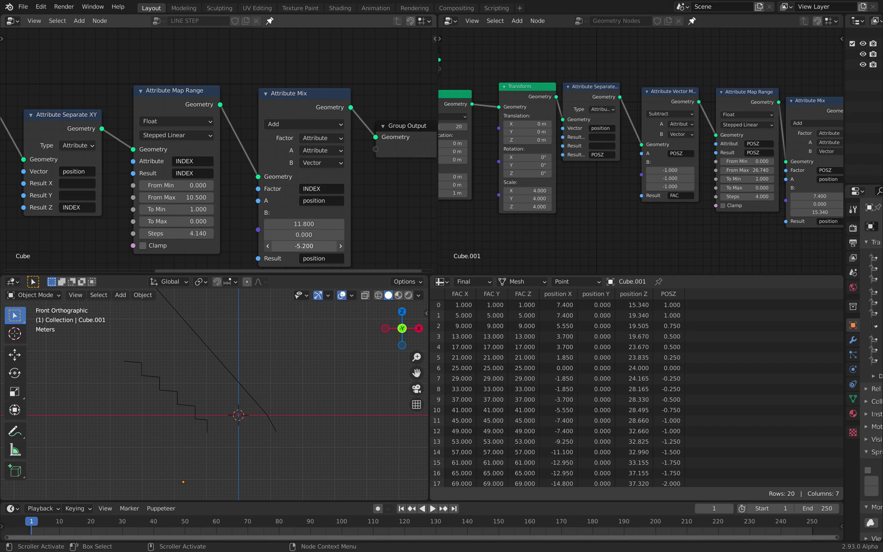
key(Home)
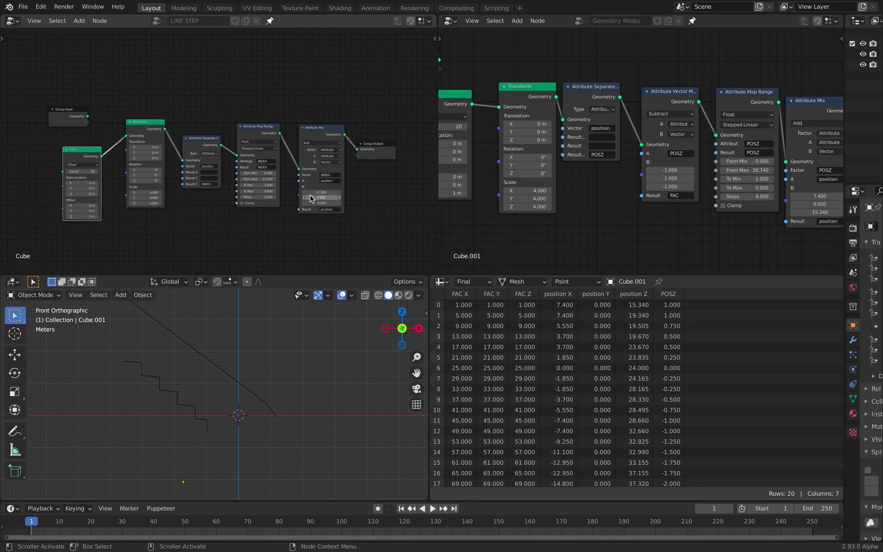
Set the LINE STEP Map Range From Max to 14.980 and Steps to 0.520.
middle_drag(691, 127, 671, 126)
scroll(341, 138, up, 3)
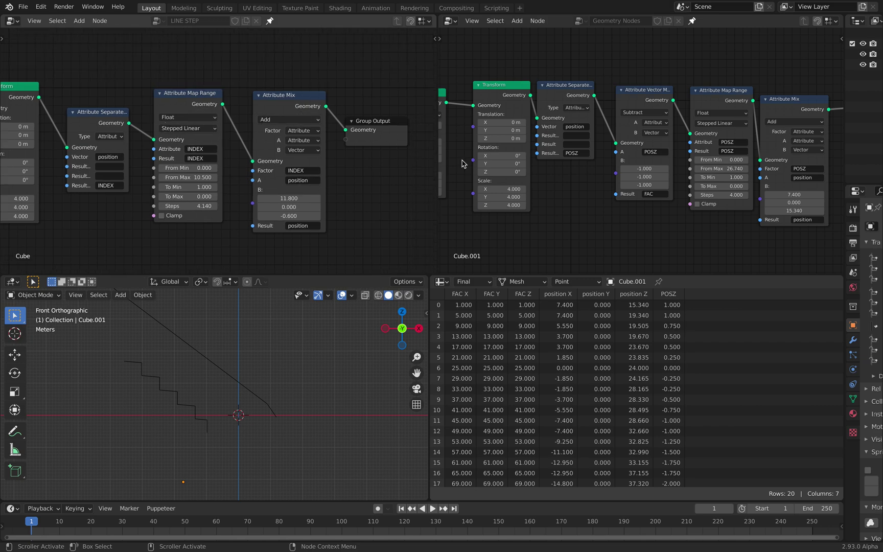
scroll(462, 164, up, 1)
drag(189, 176, 197, 177)
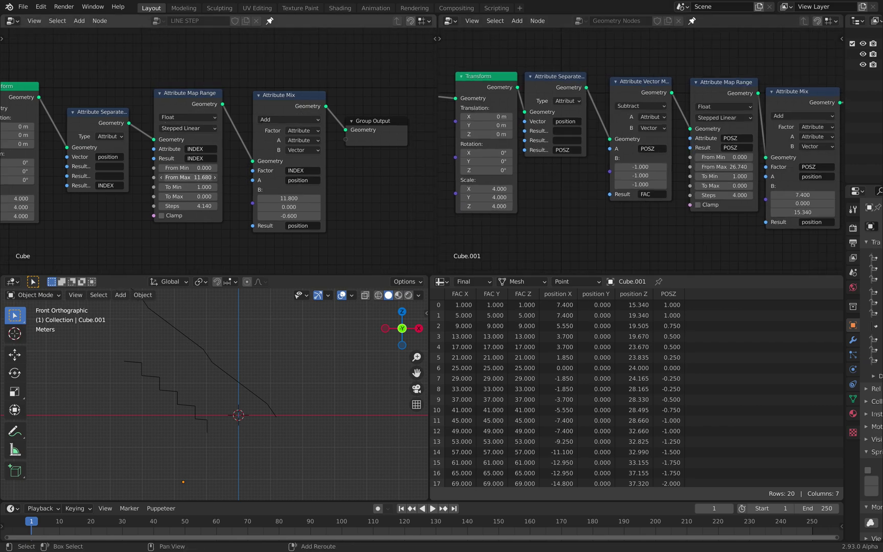
drag(197, 178, 191, 206)
Set the LINE STEP Transform scale to 3.200 on all axes and the Map Range From Max to 19.560.
middle_drag(164, 190, 233, 188)
scroll(231, 189, down, 1)
mouse_move(88, 195)
mouse_down()
mouse_move(88, 210)
mouse_move(77, 195)
mouse_up()
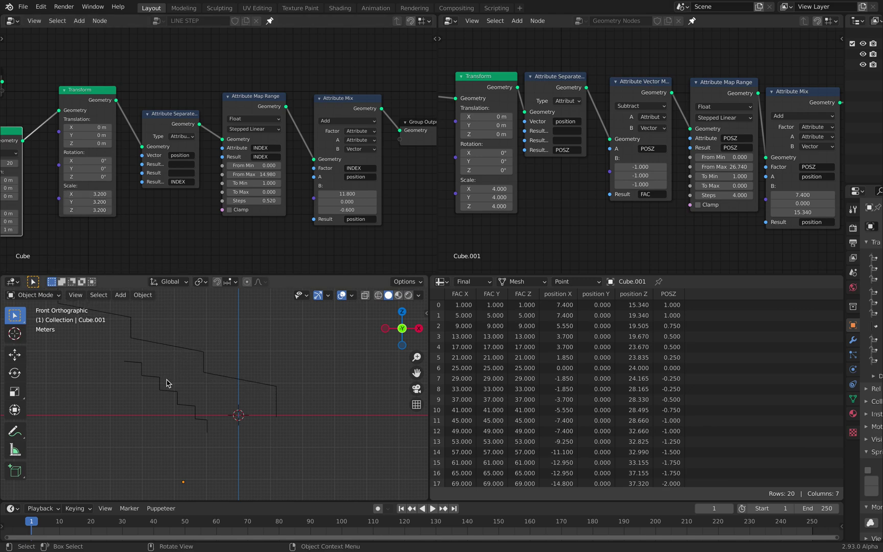
middle_drag(677, 199, 668, 202)
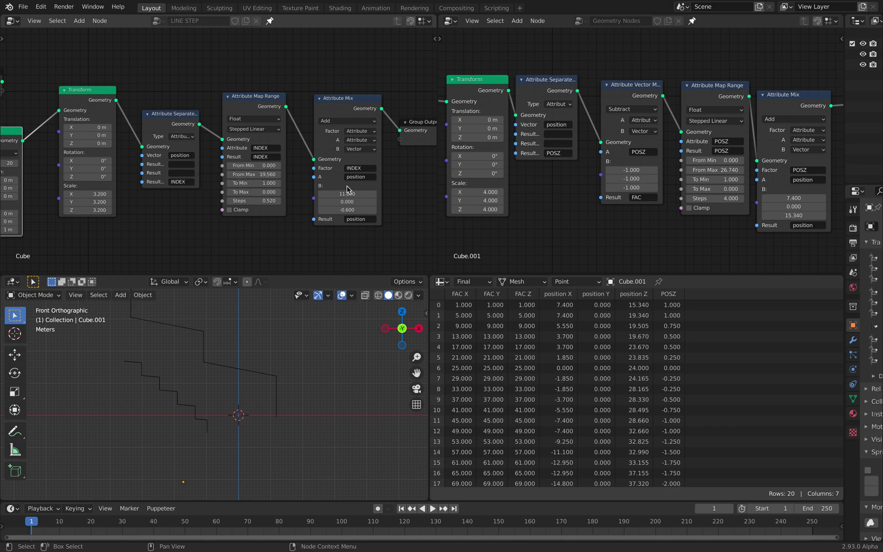
Set the LINE STEP Attribute Mix B vector's X to 12.560 and Z to 1.000 to flatten the steps.
drag(347, 194, 361, 194)
click(348, 211)
text(0.02)
key(Return)
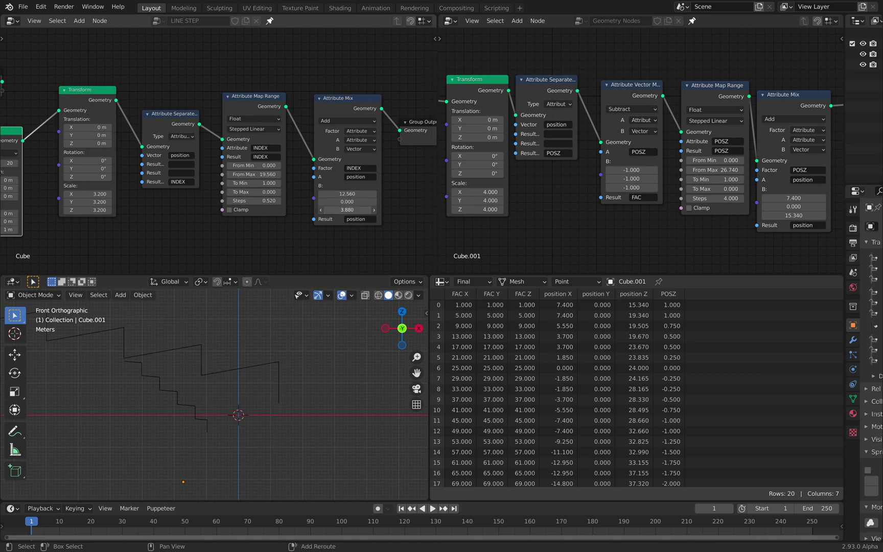
shift+drag(348, 210, 374, 210)
text(1)
key(Return)
Move the Group Output node closer to the Attribute Mix node in the reference tree.
middle_drag(385, 181, 318, 178)
scroll(731, 189, down, 3)
middle_drag(745, 187, 664, 178)
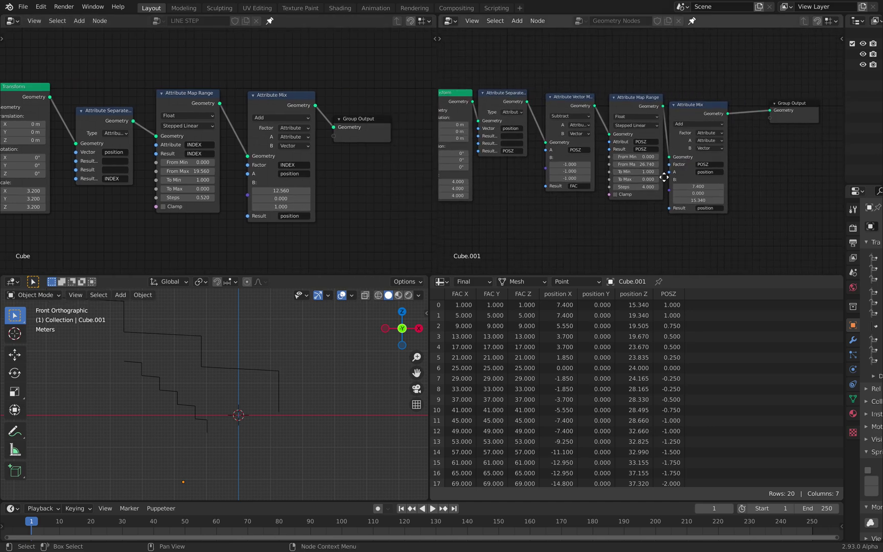
drag(785, 107, 765, 122)
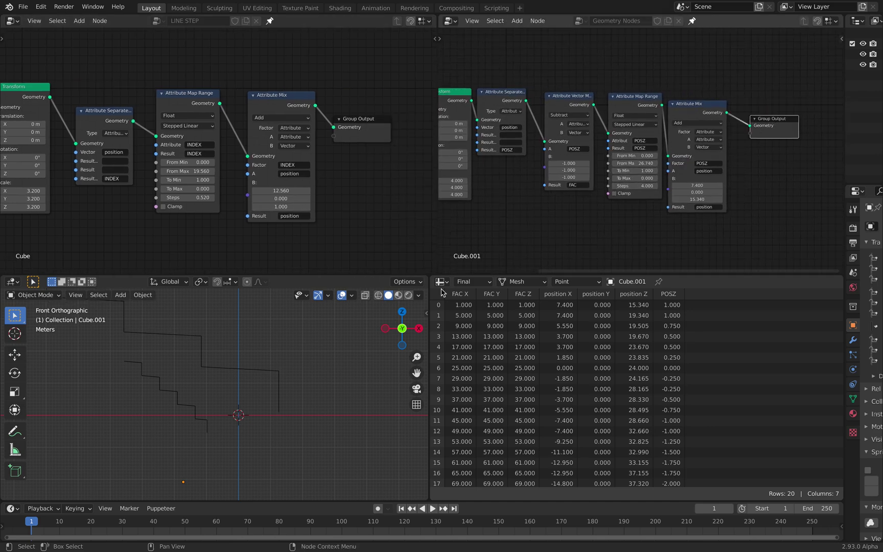
Show the viewport's Transform properties and compare the location and dimensions of the two stair objects.
click(427, 312)
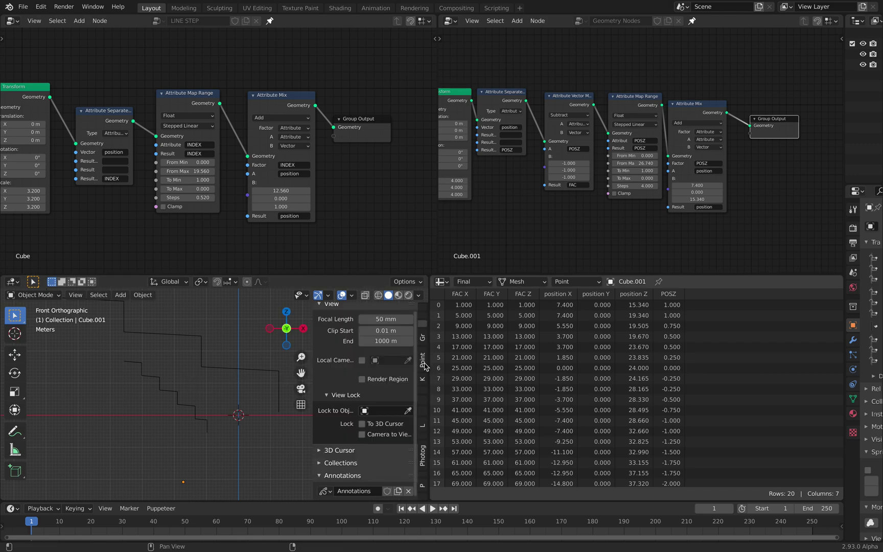
ctrl+scroll(424, 366, up, 2)
click(189, 404)
click(228, 368)
click(180, 395)
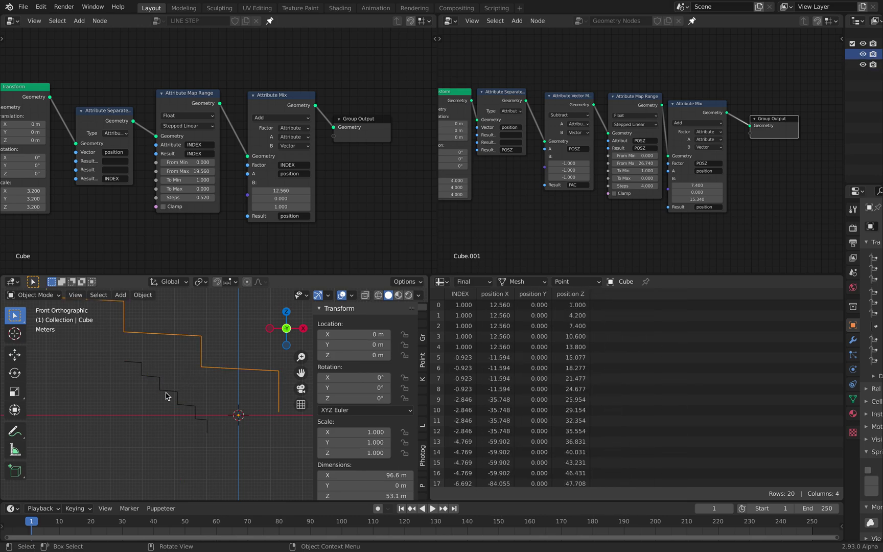
click(168, 393)
click(205, 363)
click(180, 401)
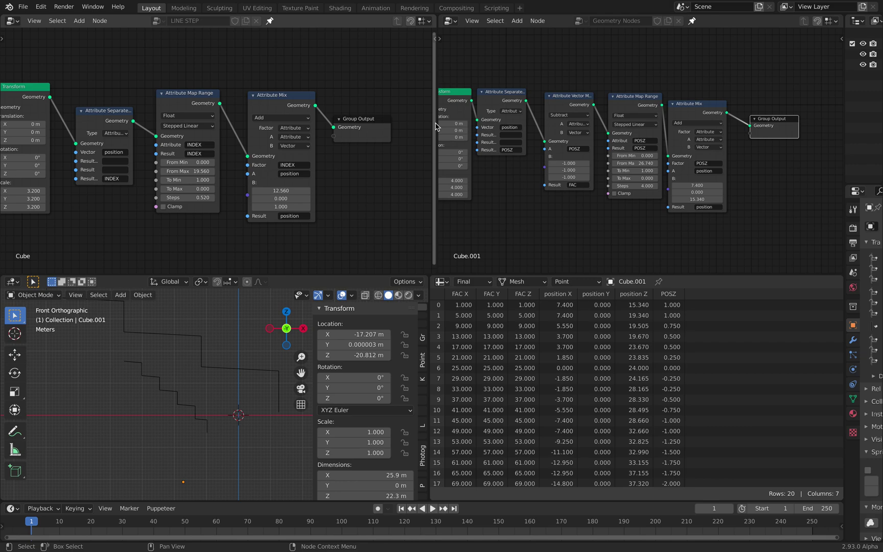
Widen the LINE STEP node editor and the 3D viewport, with the viewport's Transform properties hidden.
drag(434, 126, 507, 127)
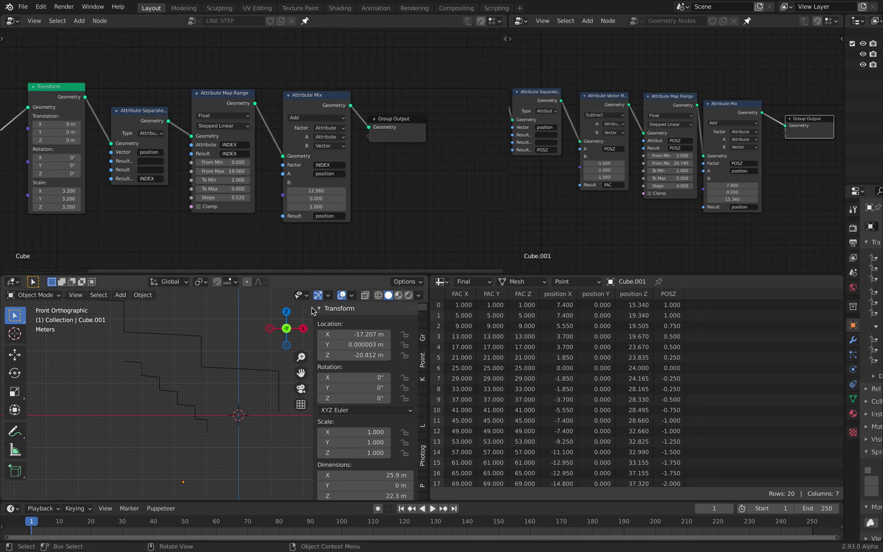
drag(313, 307, 538, 312)
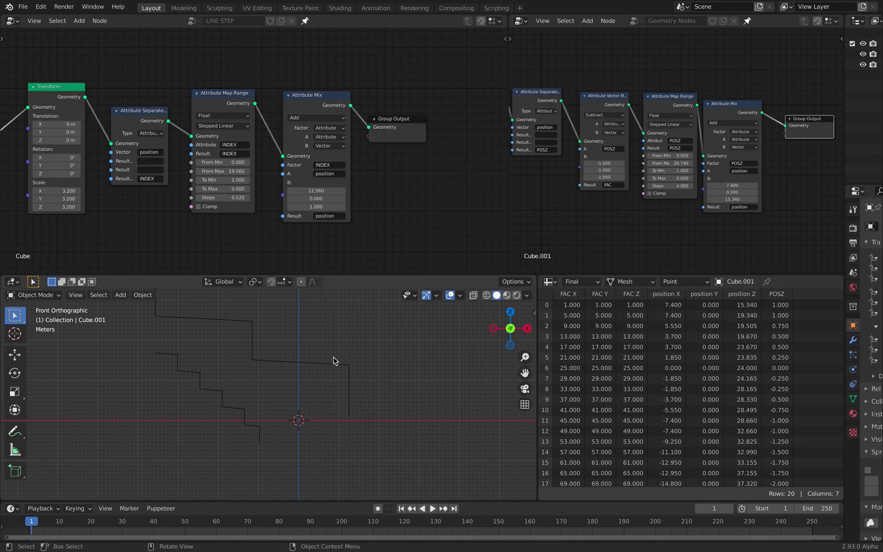
Compare the spreadsheet point data of the reference stairs and the LINE STEP stairs.
click(258, 373)
click(217, 390)
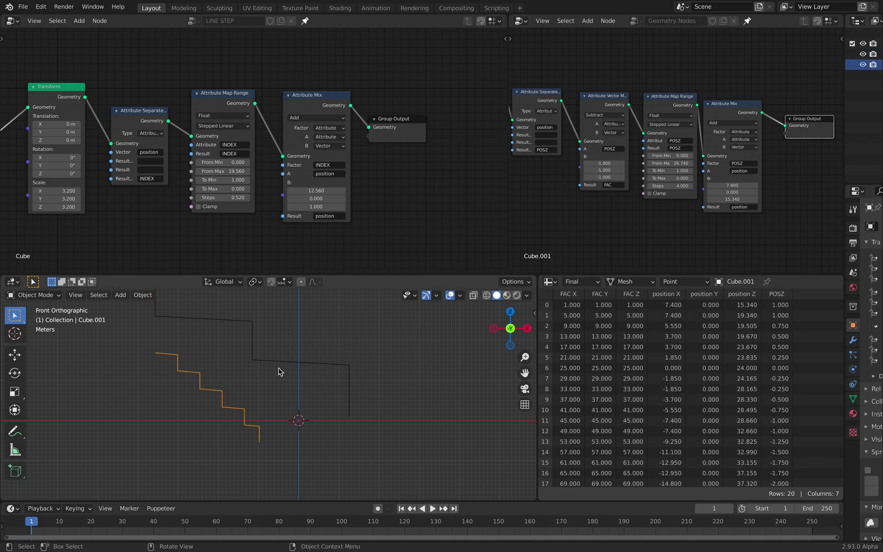
click(290, 365)
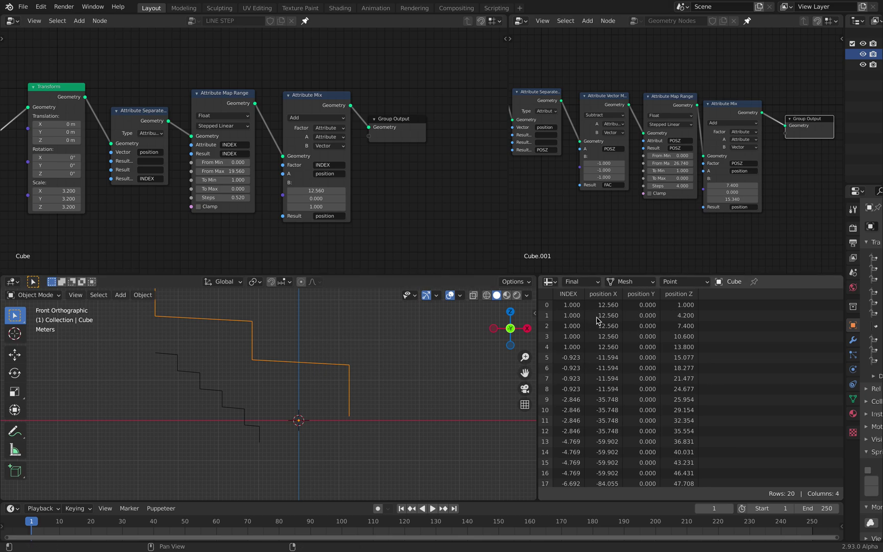
Set the LINE STEP Attribute Mix B vector's X to 9.620 and the Attribute Map Range Steps to 1.240.
drag(308, 188, 288, 188)
middle_drag(323, 189, 347, 208)
mouse_move(272, 207)
shift+mouse_down()
mouse_move(252, 207)
mouse_move(292, 206)
mouse_move(282, 207)
shift+mouse_up()
middle_drag(237, 196, 285, 200)
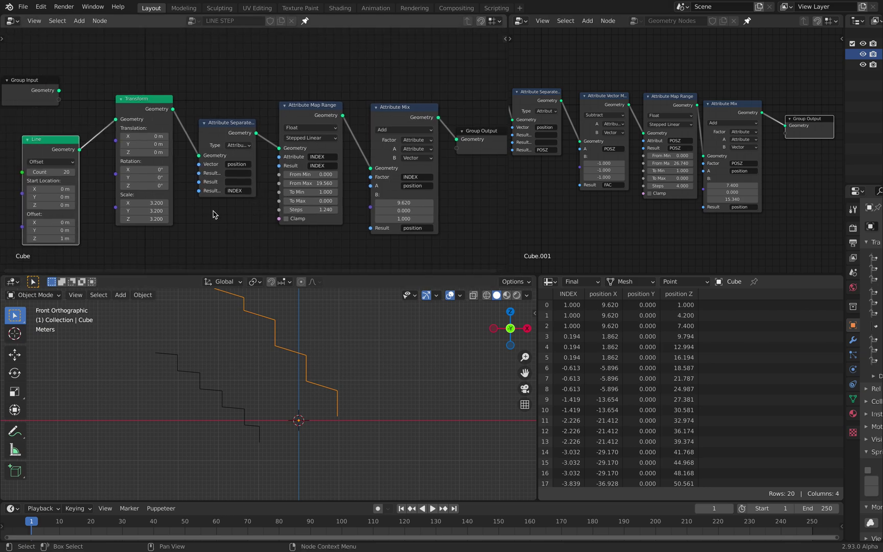
Set the LINE STEP Transform node's scale to 2.720 on all three axes.
middle_drag(215, 213, 243, 215)
drag(179, 213, 149, 214)
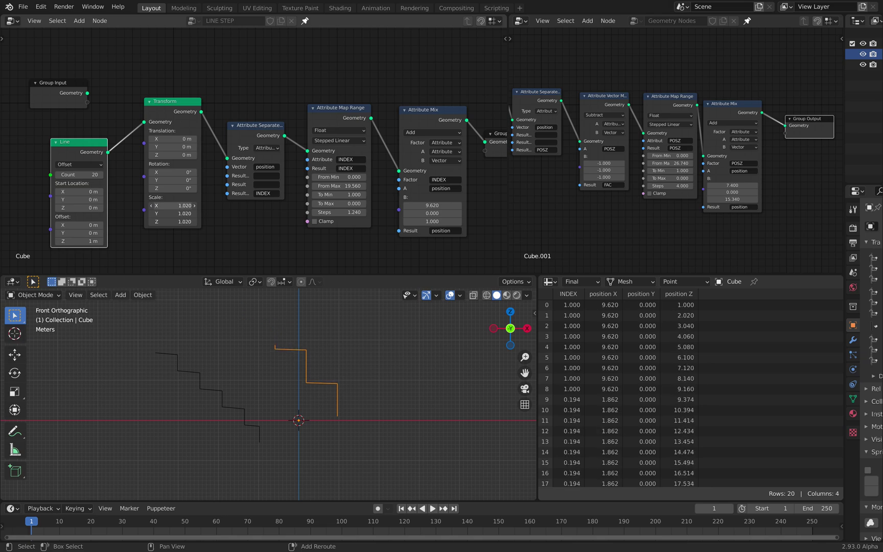
drag(174, 205, 184, 206)
middle_drag(598, 149, 739, 157)
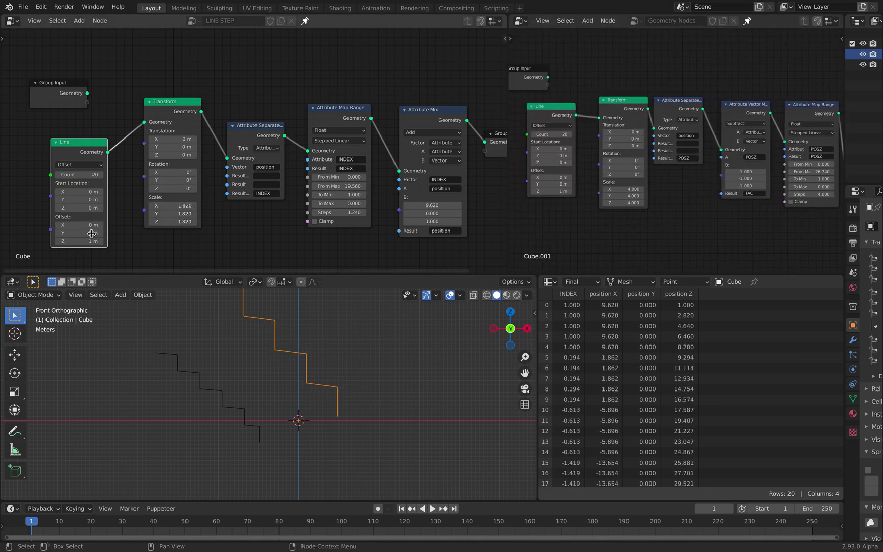
mouse_move(82, 240)
mouse_down()
mouse_move(94, 240)
mouse_move(81, 241)
mouse_up()
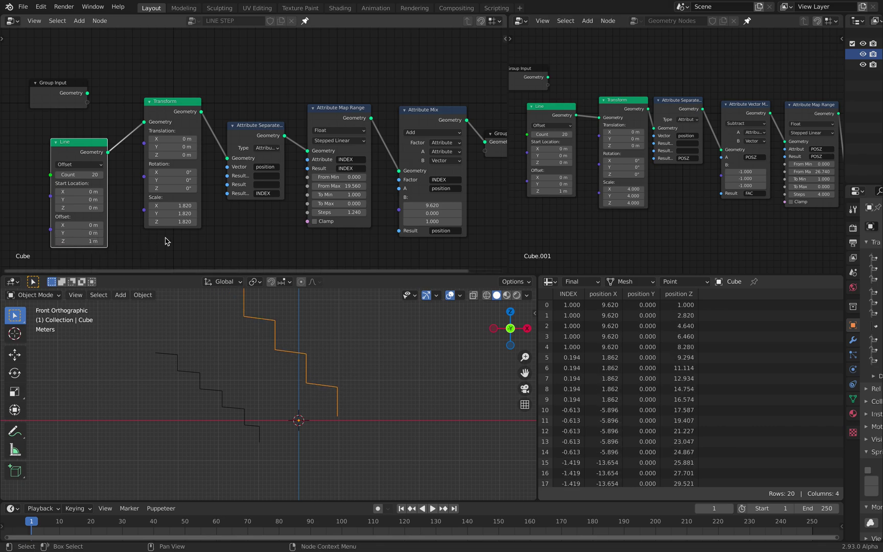
drag(174, 206, 128, 206)
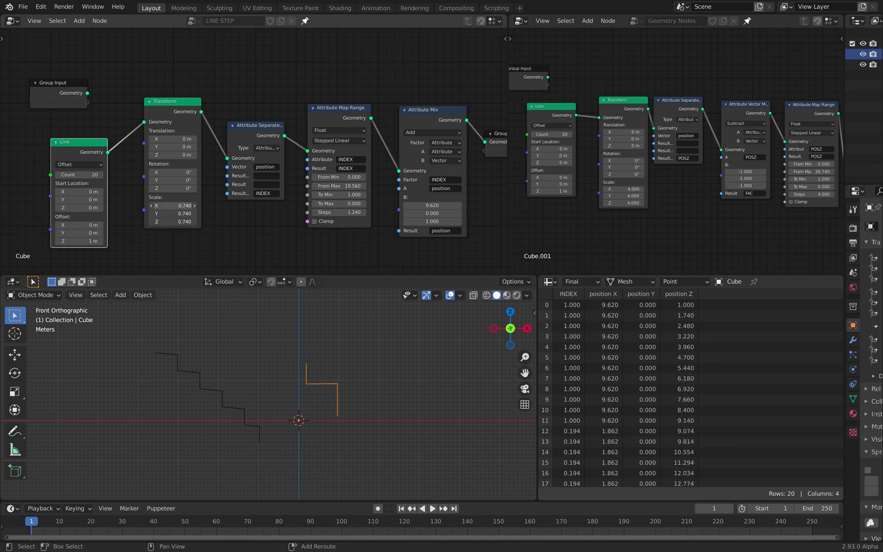
mouse_move(174, 205)
mouse_down()
mouse_move(185, 206)
mouse_move(168, 209)
mouse_up()
shift+middle_drag(363, 362, 359, 395)
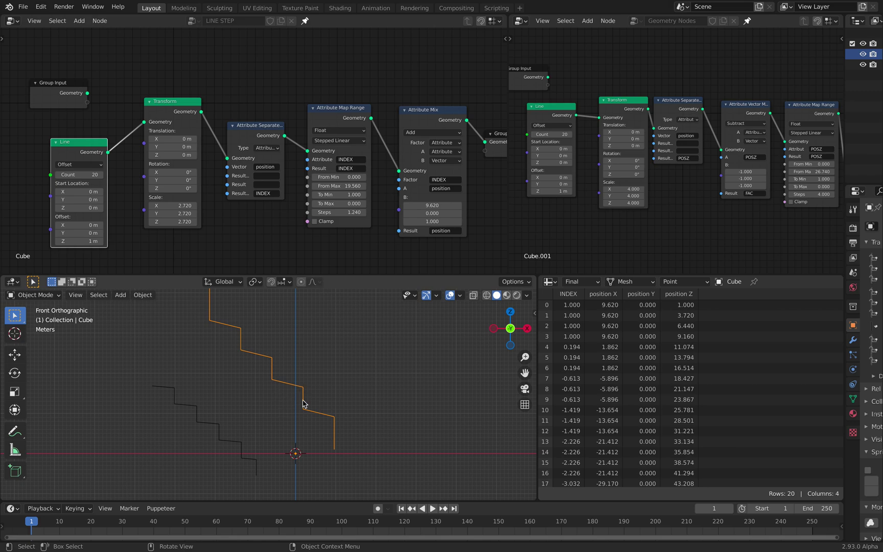
Set the LINE STEP Attribute Mix B vector's X to 9.740 and Z to 2.080.
drag(432, 205, 451, 221)
text(0)
key(Return)
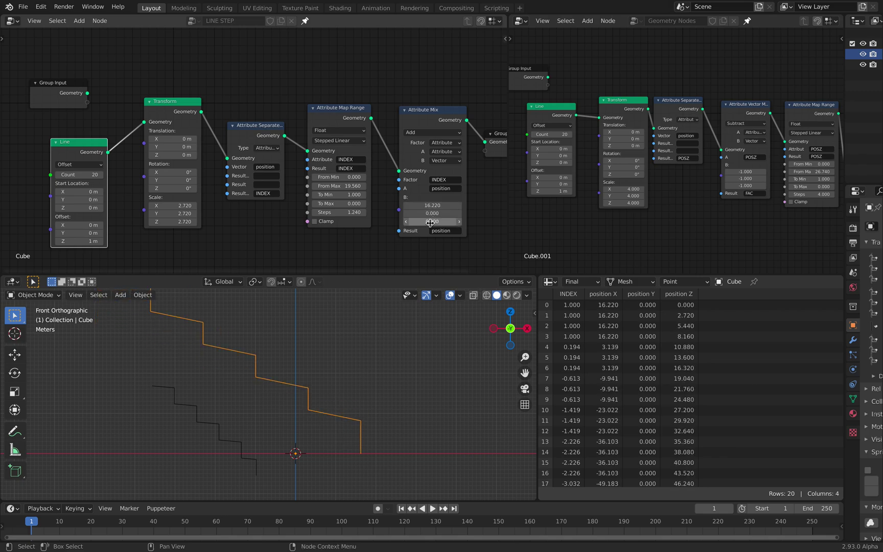
drag(432, 221, 400, 209)
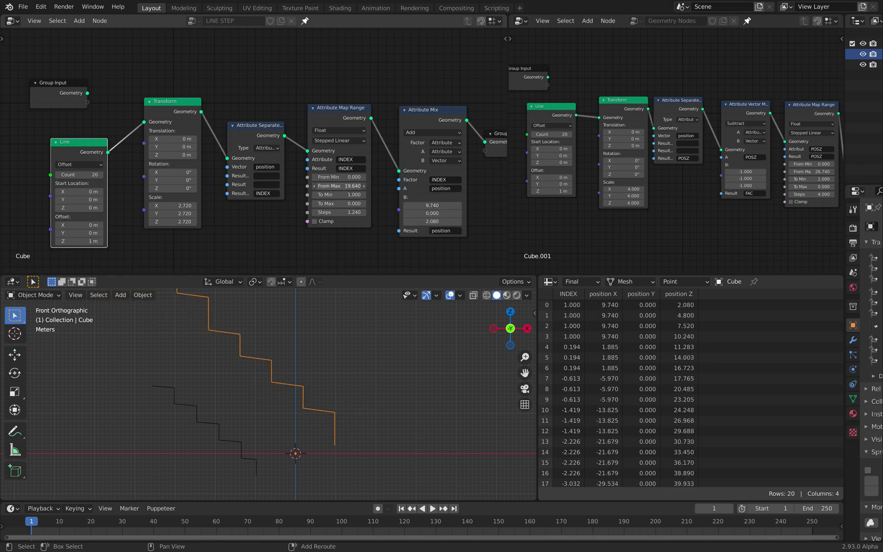
Set the LINE STEP Attribute Map Range From Max to 14.820 and Steps to 0.820, and save the file.
drag(340, 185, 339, 211)
shift+middle_drag(305, 408, 359, 414)
shift+middle_drag(265, 324, 272, 345)
scroll(329, 423, down, 1)
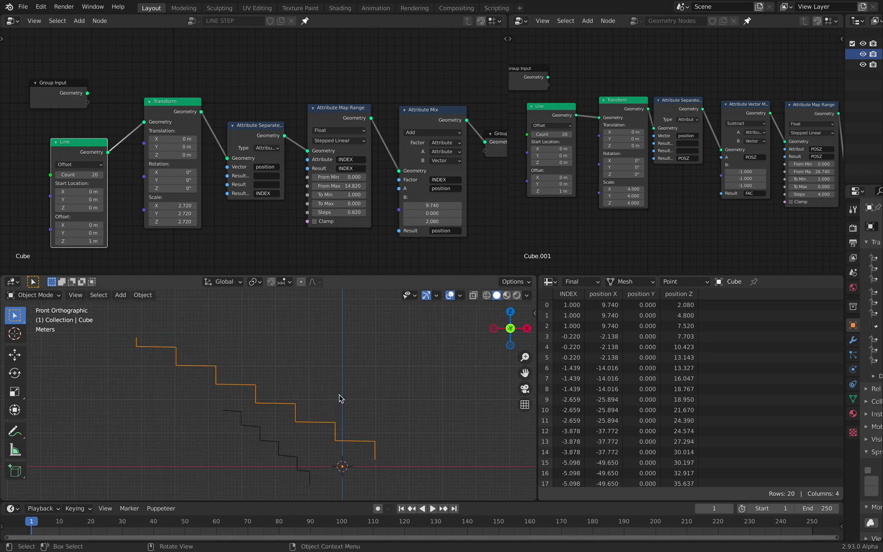
key(ctrl+s)
Clear the location of the LINE STEP stair object.
click(328, 403)
click(295, 412)
scroll(341, 403, down, 1)
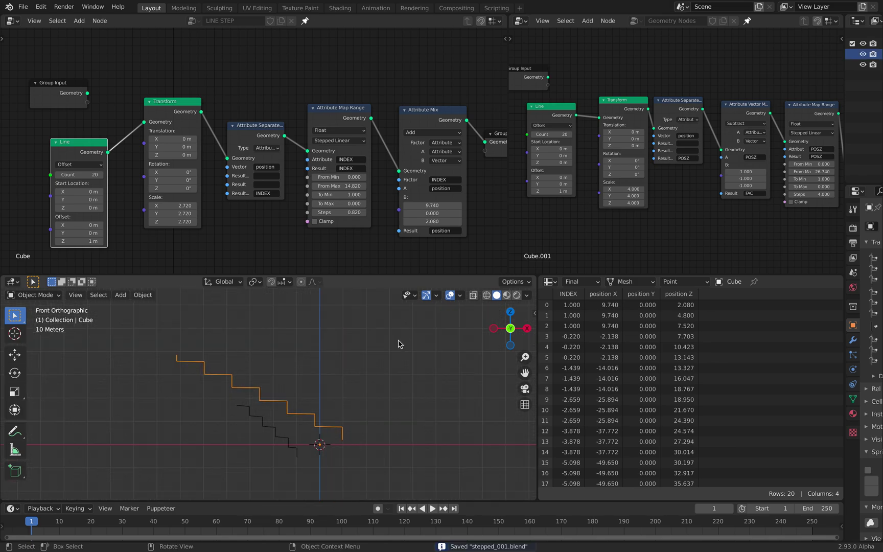
key(alt+g)
Duplicate the LINE STEP Transform node and insert the copy between Attribute Mix and Group Output.
middle_drag(444, 183, 361, 177)
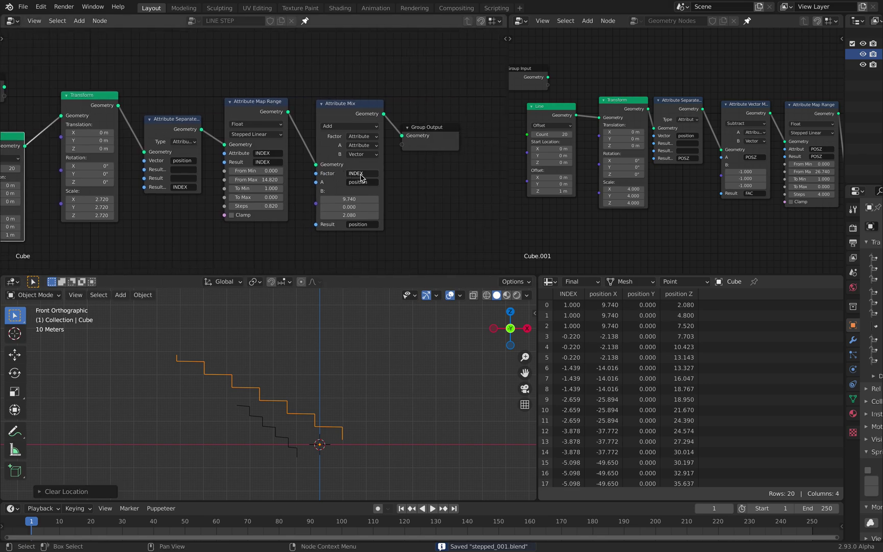
click(92, 106)
key(h)
click(68, 96)
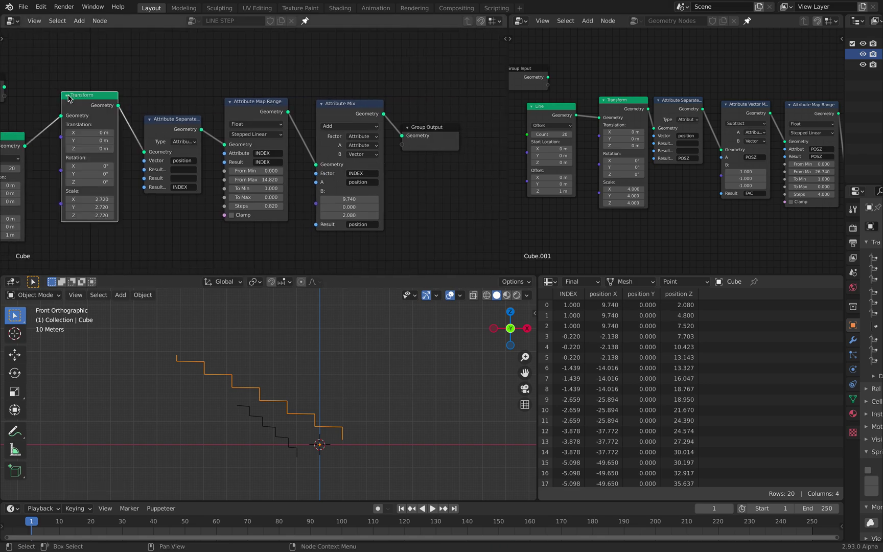
key(shift+d)
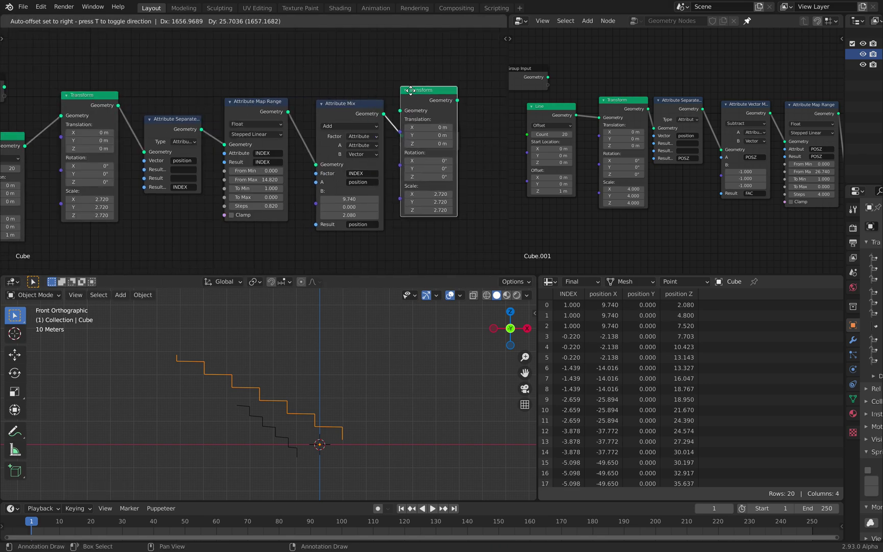
click(426, 101)
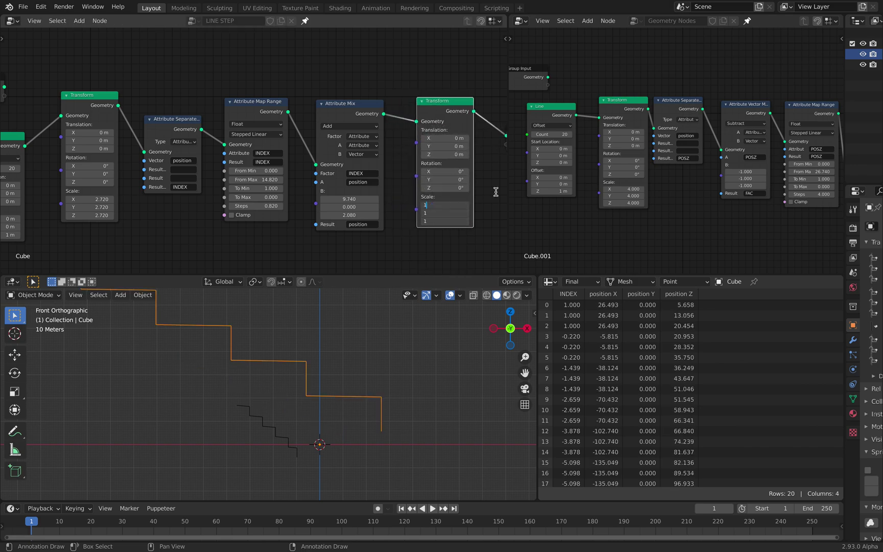
Set the duplicated Transform node's scale to 1.000 on all axes and its X translation to -8.74 m.
text(1)
key(Return)
middle_drag(492, 194, 446, 197)
drag(399, 140, 397, 140)
middle_drag(702, 215, 702, 211)
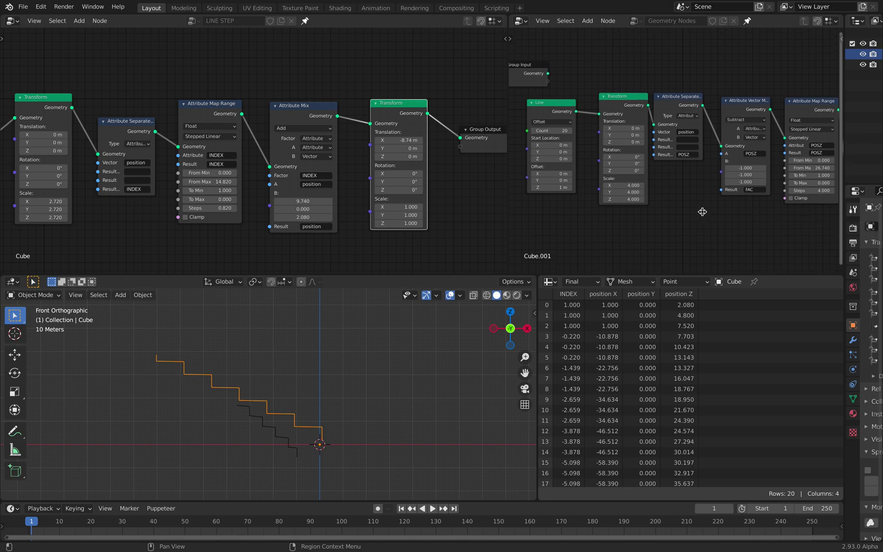
Widen the Outliner and Properties editors and add a Screw modifier to the LINE STEP stair object.
drag(838, 160, 705, 160)
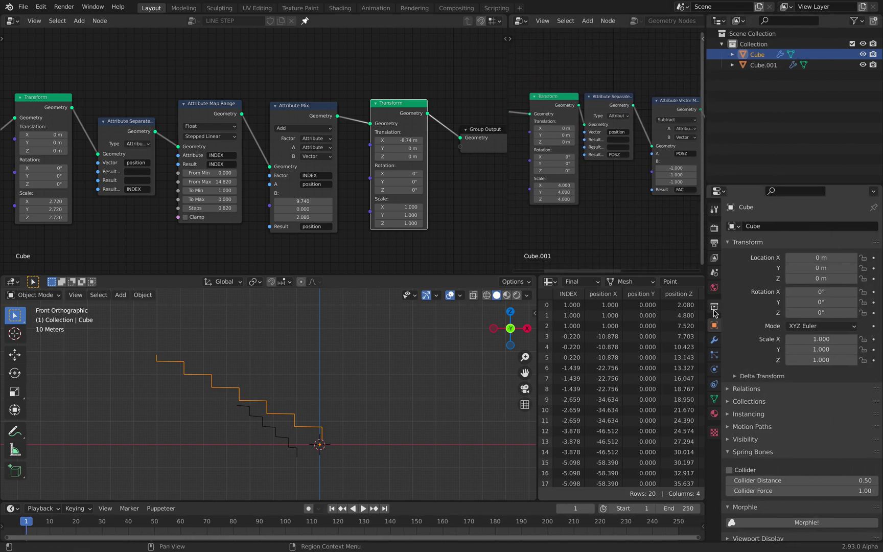
click(713, 340)
click(763, 250)
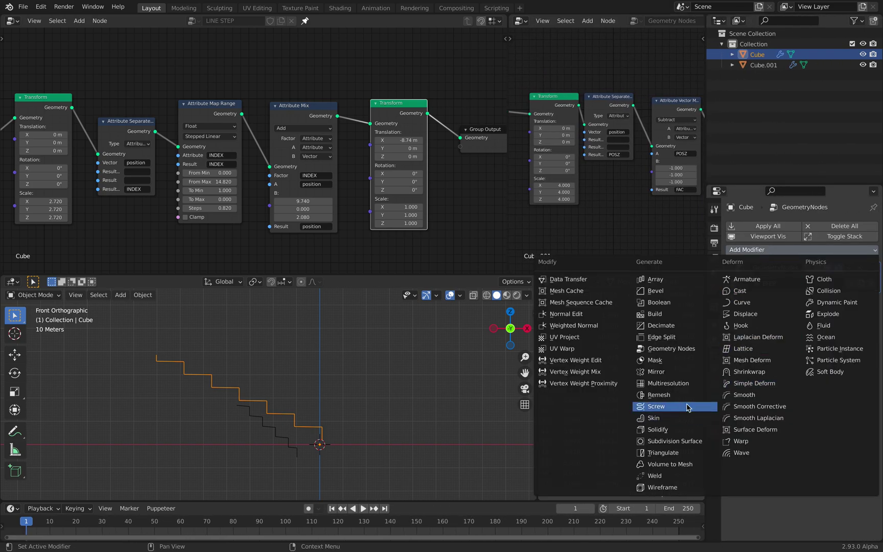
click(656, 407)
Set the second Transform node's X translation to -38.9 m to widen the revolved shape.
mouse_move(361, 376)
middle_down()
mouse_move(367, 373)
mouse_move(353, 395)
mouse_move(358, 373)
middle_up()
drag(413, 142, 337, 142)
middle_drag(403, 358, 396, 409)
Check the revolved bowl's normals with the Face Orientation overlay, turning the overlay off again.
click(461, 296)
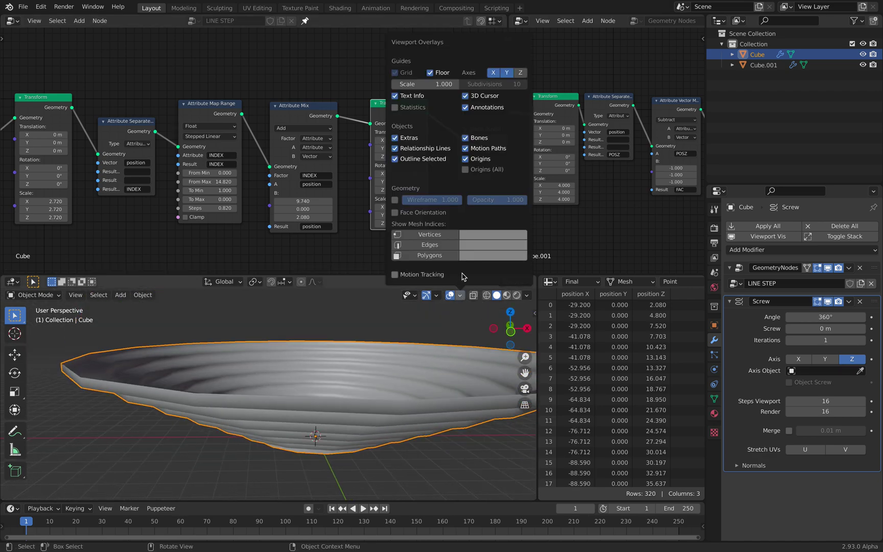
click(418, 210)
middle_drag(367, 318, 467, 309)
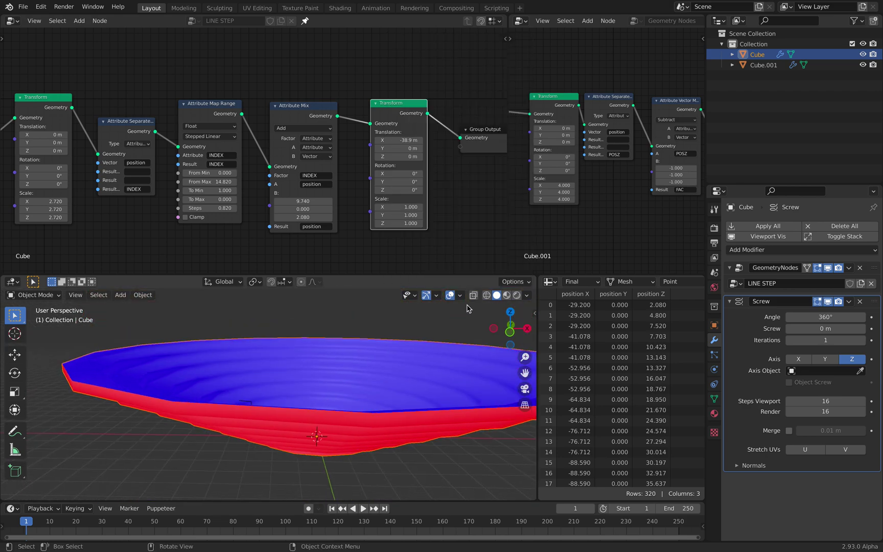
click(462, 296)
click(398, 213)
Save the file and examine the stepped bowl in front view and in perspective.
scroll(332, 375, down, 2)
middle_drag(331, 374, 337, 399)
key(ctrl+s)
click(509, 333)
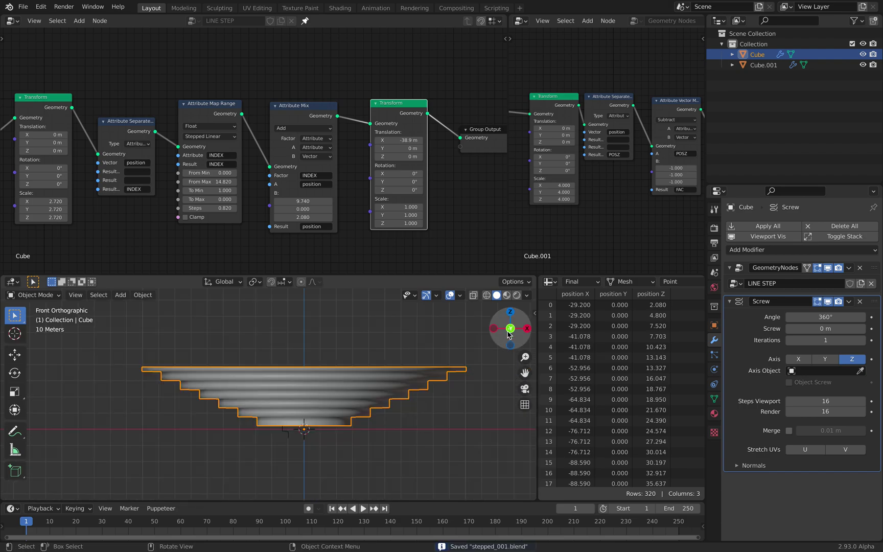
middle_drag(344, 181, 405, 178)
middle_drag(414, 354, 337, 336)
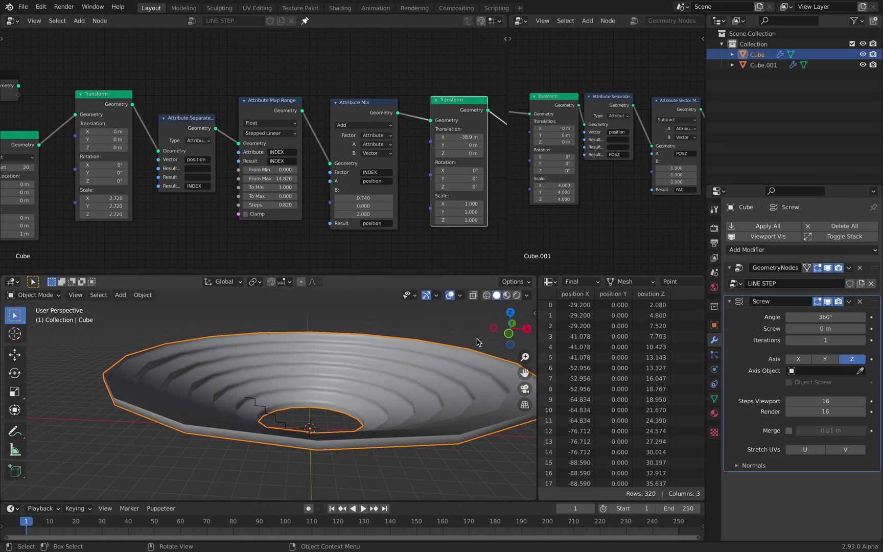
middle_drag(332, 419, 332, 358)
Set the second Transform node's X translation to -39.1 m and the Attribute Mix B vector's X to -3.660.
middle_drag(450, 214, 347, 205)
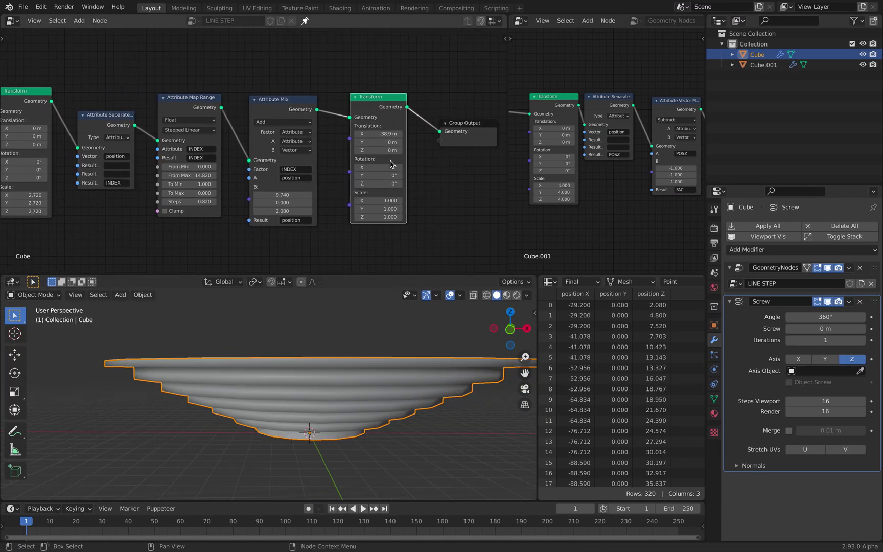
drag(381, 135, 378, 135)
mouse_move(279, 193)
mouse_down()
mouse_move(224, 194)
mouse_move(268, 194)
mouse_up()
Check the shape's face orientation with the overlay, and set the Attribute Mix B vector's X to -2.660.
click(460, 295)
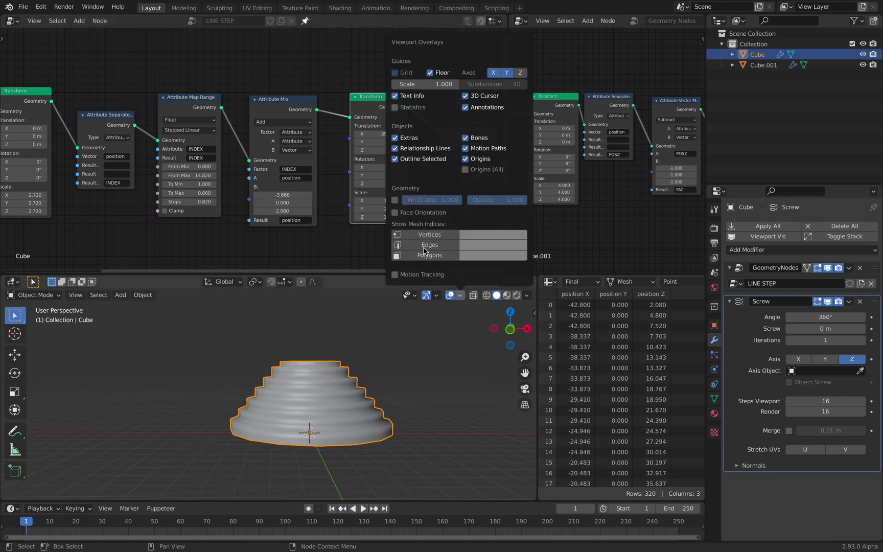
click(394, 212)
click(395, 212)
drag(276, 194, 308, 195)
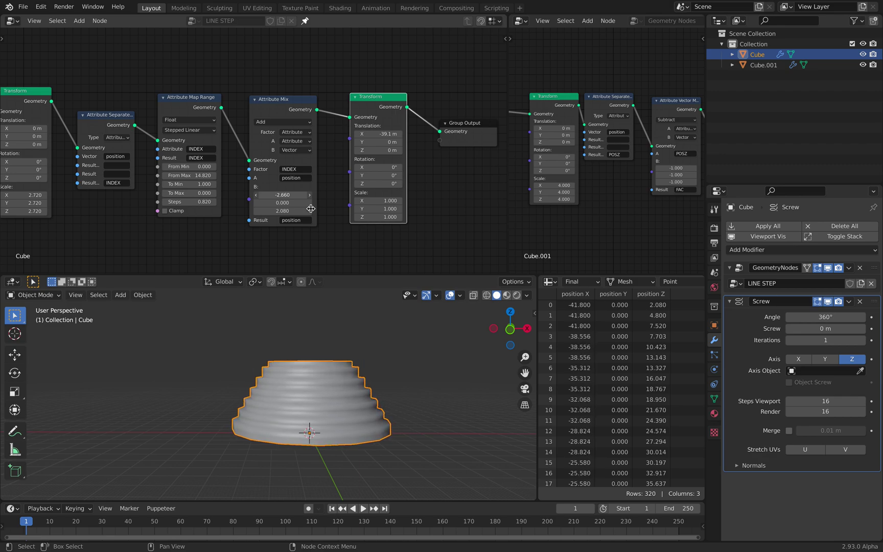
Flip the Screw modifier's normals, using the Face Orientation overlay as a check, and save the file.
click(752, 465)
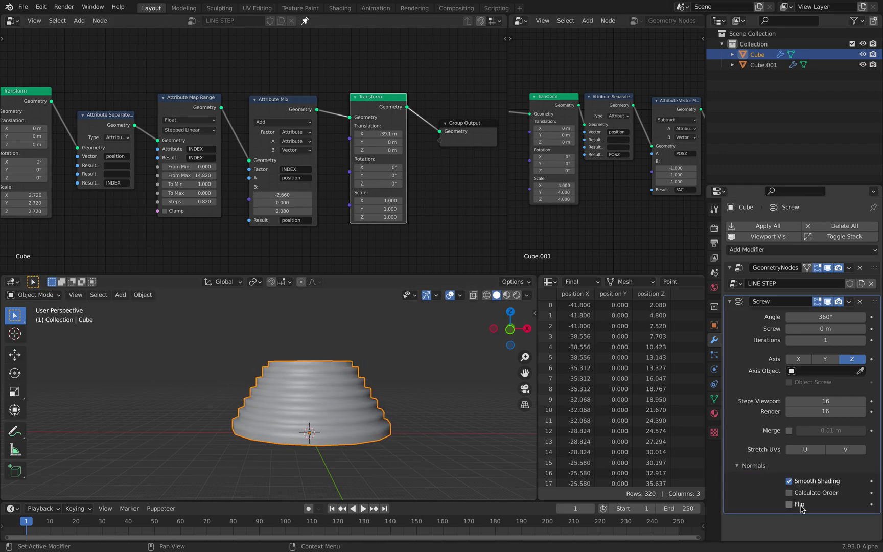
click(461, 297)
click(406, 214)
click(407, 214)
click(406, 213)
click(407, 214)
middle_drag(362, 352, 358, 382)
key(ctrl+s)
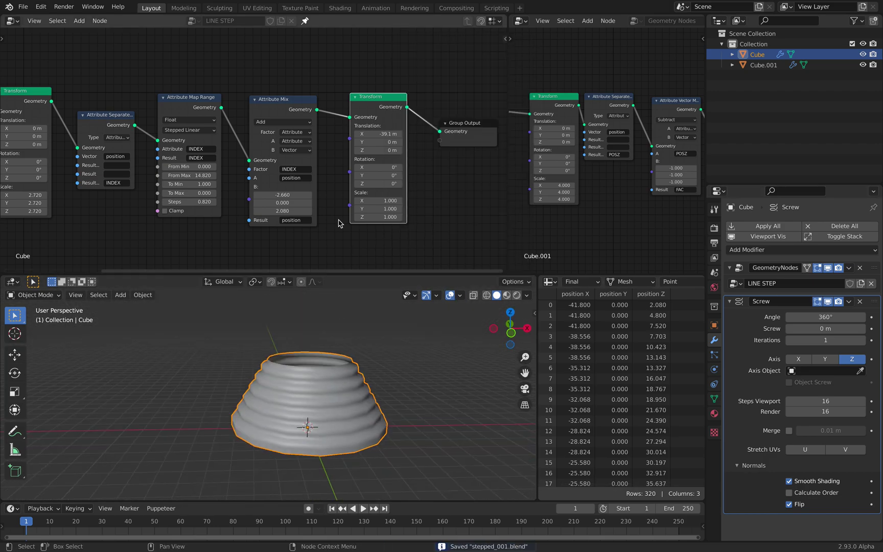
Move the LINE STEP Attribute Map Range and Attribute Mix nodes upward, and set the Mix B vector's X to -2.480.
middle_drag(385, 189, 428, 183)
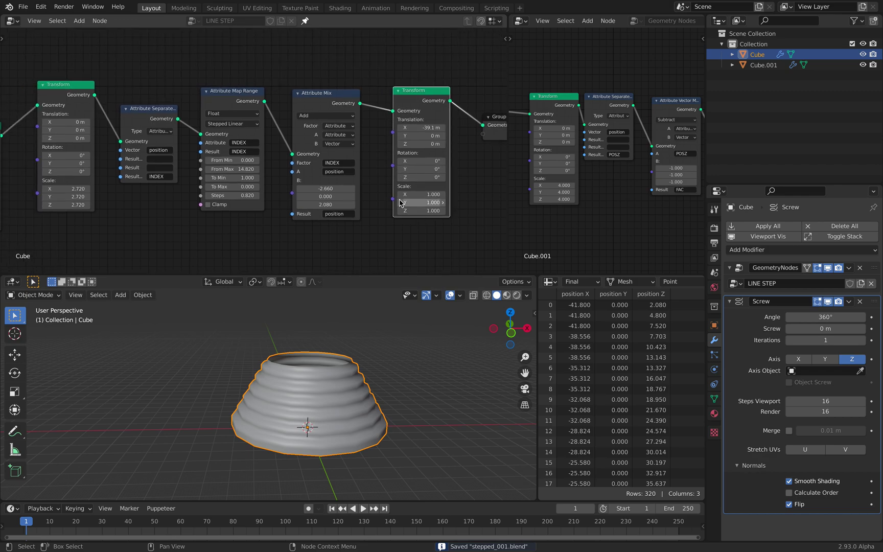
scroll(399, 204, down, 2)
middle_drag(294, 184, 374, 182)
scroll(312, 105, up, 4)
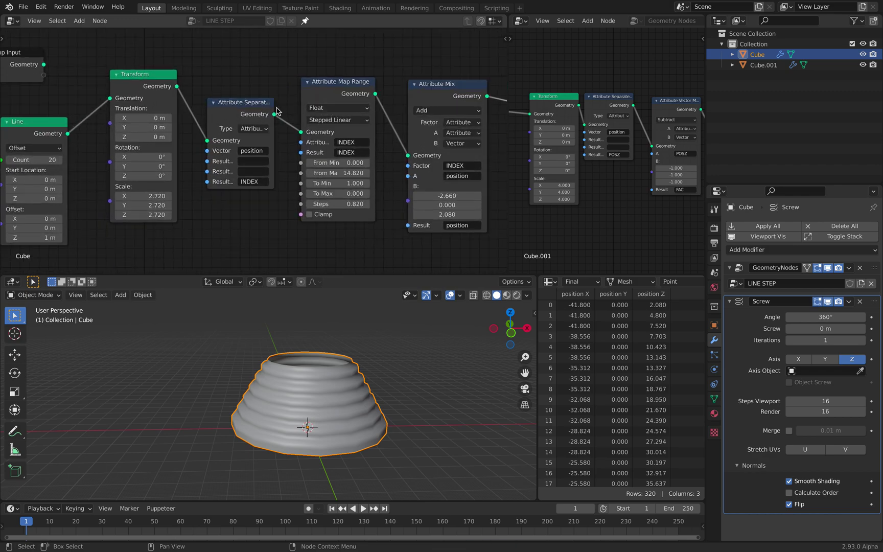
mouse_move(318, 97)
mouse_down()
mouse_move(331, 84)
mouse_move(317, 83)
mouse_up()
middle_drag(318, 83, 219, 86)
click(338, 87)
drag(337, 85, 329, 76)
mouse_move(341, 190)
mouse_down()
mouse_move(312, 190)
mouse_move(342, 190)
mouse_up()
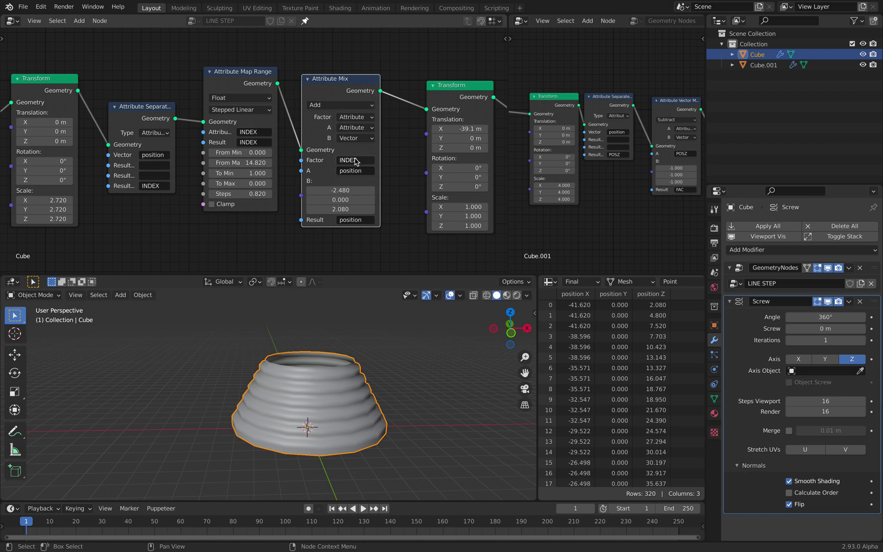
Move the Attribute Separate XYZ and Attribute Mix nodes up into line with the others, and widen the spreadsheet.
middle_drag(345, 178, 363, 171)
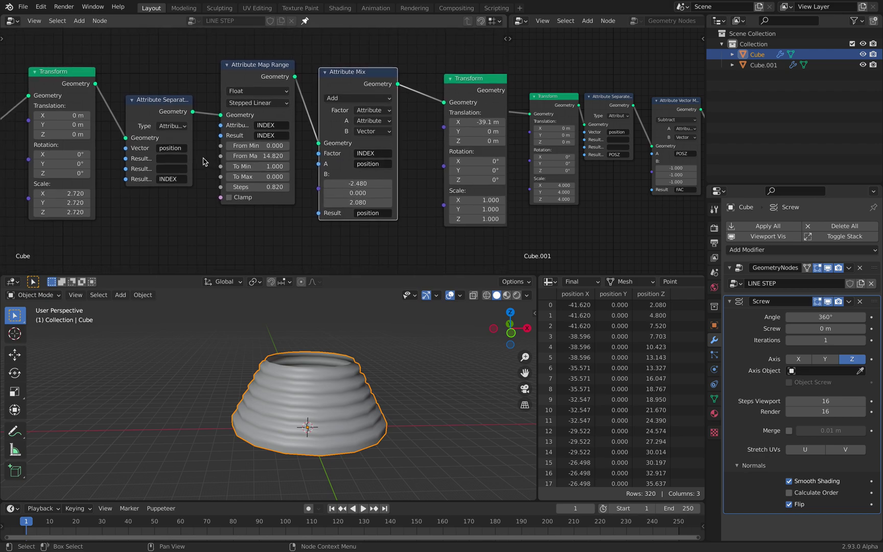
drag(160, 111, 147, 98)
drag(330, 84, 331, 81)
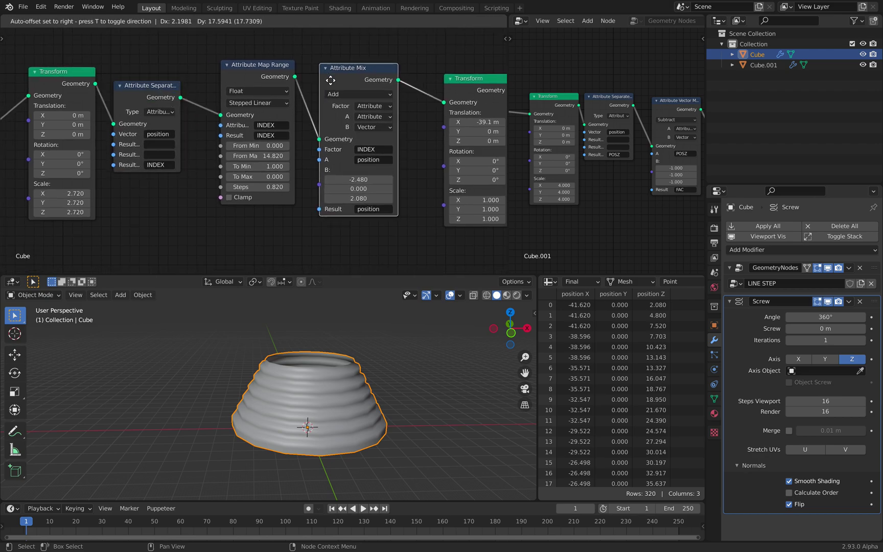
middle_drag(429, 364, 440, 354)
drag(536, 336, 472, 336)
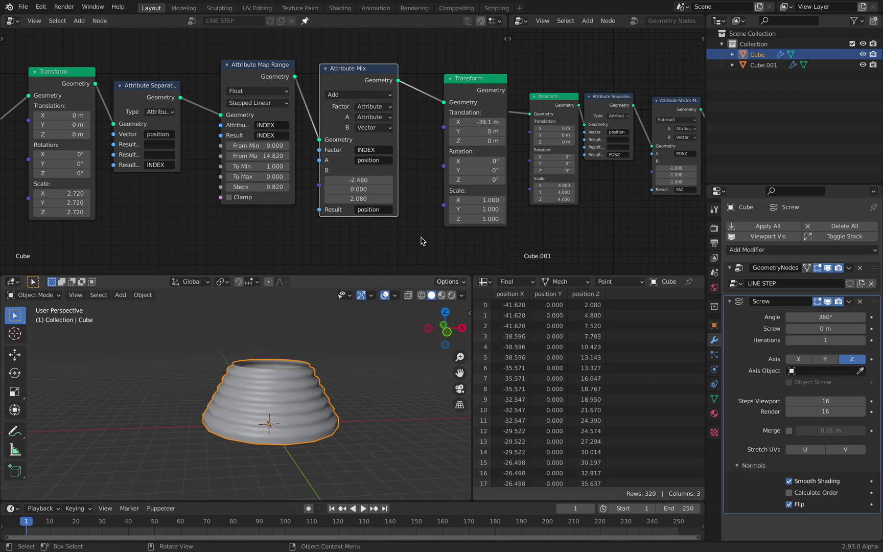
Set the Attribute Mix B vector's X to -3.360 to taper the stepped shape more, and save the file.
drag(358, 180, 333, 180)
key(ctrl+s)
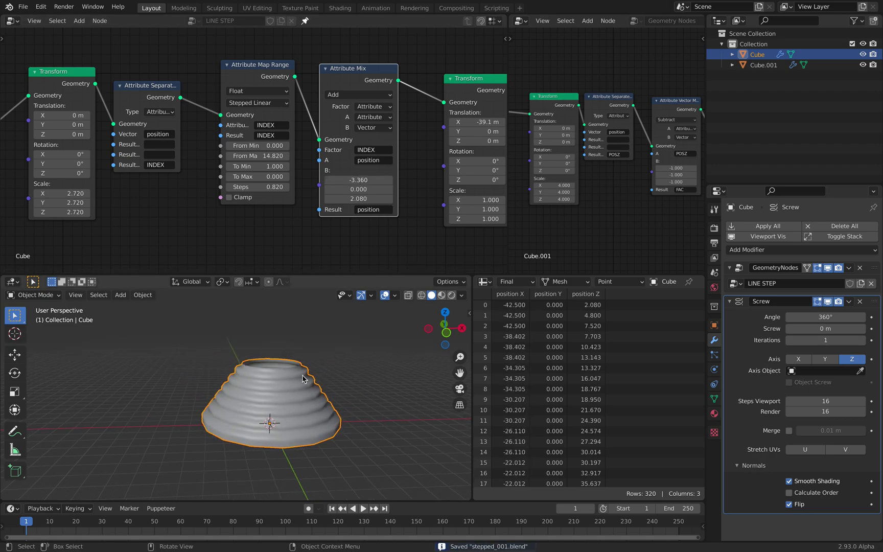
Open the recent file "000 Map range & Noise .blend" and examine its complete geometry node tree.
scroll(279, 158, down, 1)
click(23, 7)
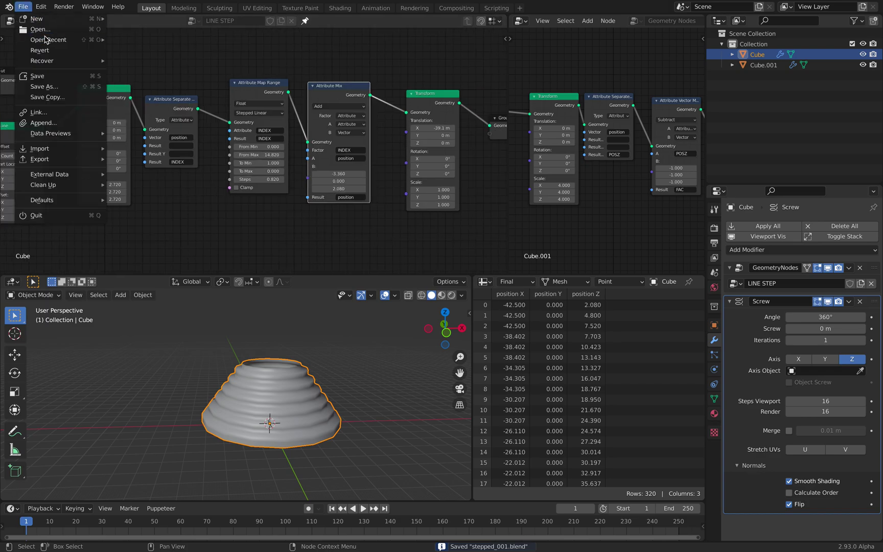
mouse_move(47, 39)
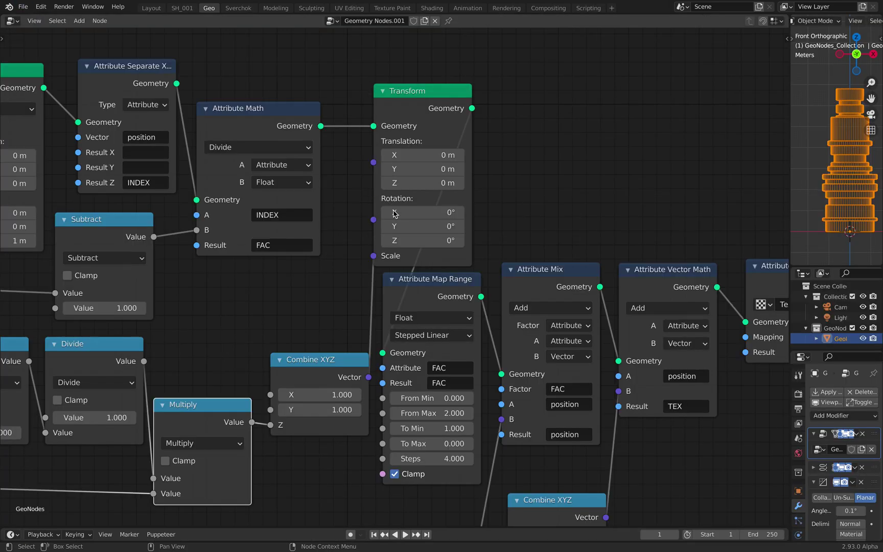
scroll(393, 214, down, 11)
middle_drag(384, 227, 372, 188)
scroll(372, 217, up, 3)
scroll(370, 186, down, 1)
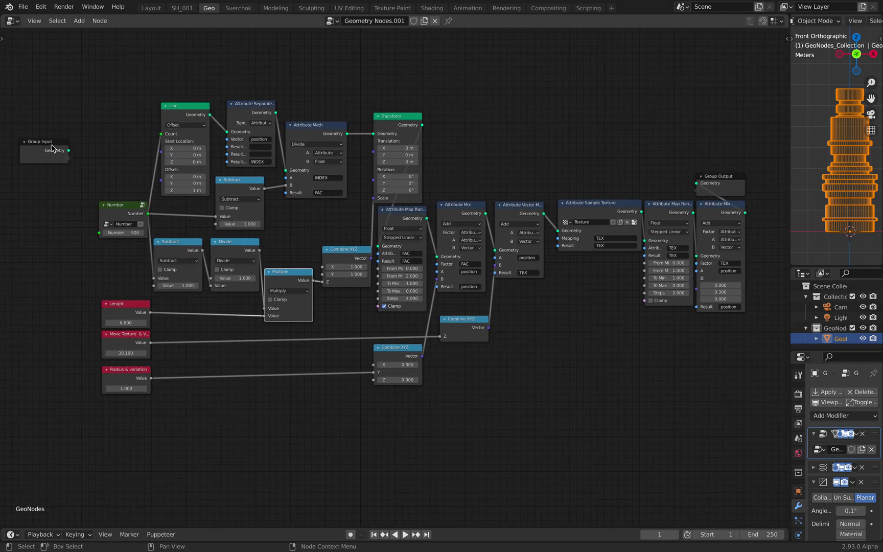
Move the Group Input node closer to the Line node and set the Lenght value to 16.000.
drag(54, 149, 87, 125)
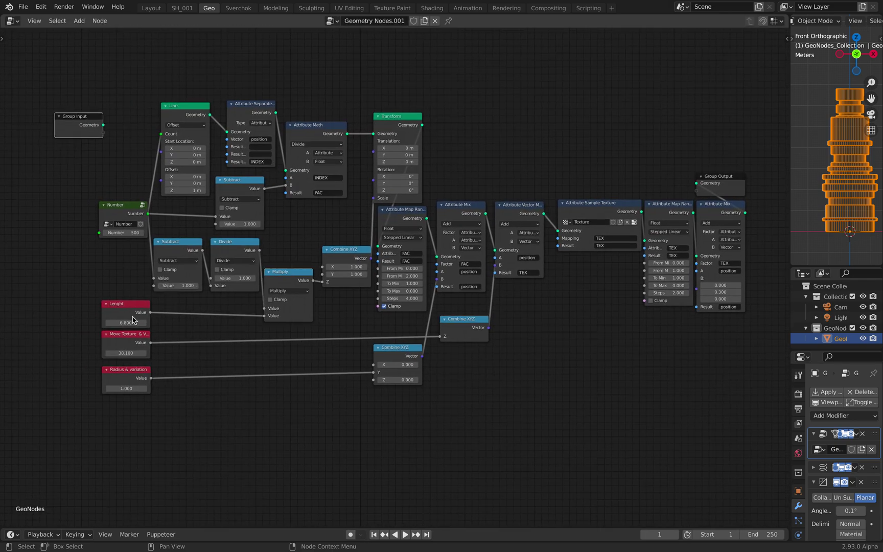
drag(127, 322, 158, 323)
middle_drag(419, 227, 406, 242)
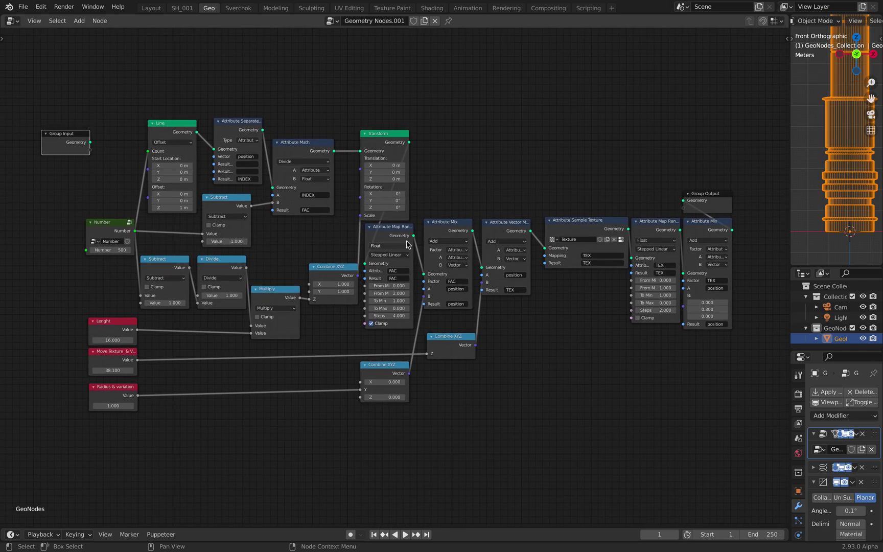
drag(778, 150, 750, 150)
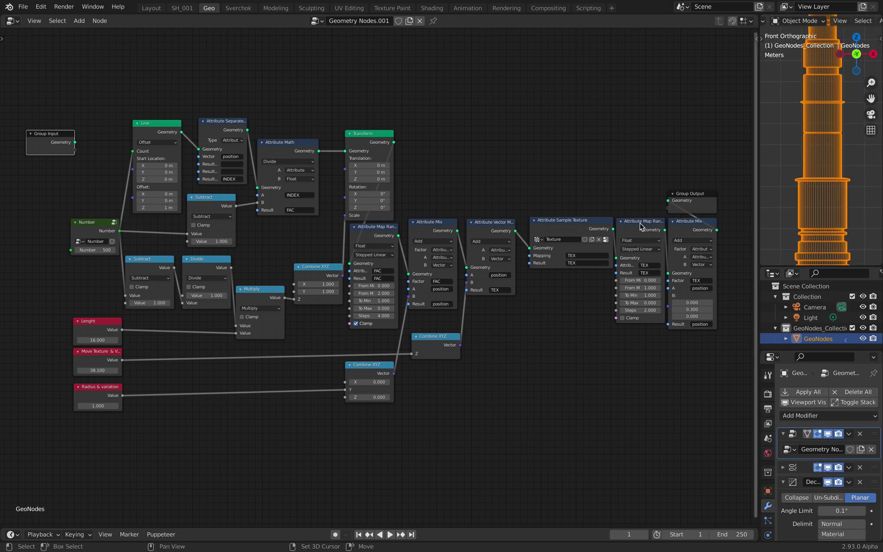
Spread out the nodes at the end of the tree: the TEX Attribute Map Range, the final Attribute Mix and the Group Output.
scroll(513, 335, up, 2)
drag(562, 183, 555, 155)
middle_drag(581, 156, 366, 160)
drag(527, 160, 552, 143)
drag(466, 198, 476, 210)
drag(523, 195, 552, 211)
drag(566, 143, 608, 125)
drag(476, 210, 494, 191)
drag(551, 209, 568, 220)
click(494, 187)
drag(494, 187, 500, 178)
Reposition the Attribute Sample Texture node and the FAC Attribute Mix node so the middle of the chain reads clearly.
drag(381, 158, 396, 133)
middle_drag(332, 158, 396, 177)
drag(344, 191, 349, 209)
drag(425, 179, 462, 194)
middle_drag(415, 174, 484, 189)
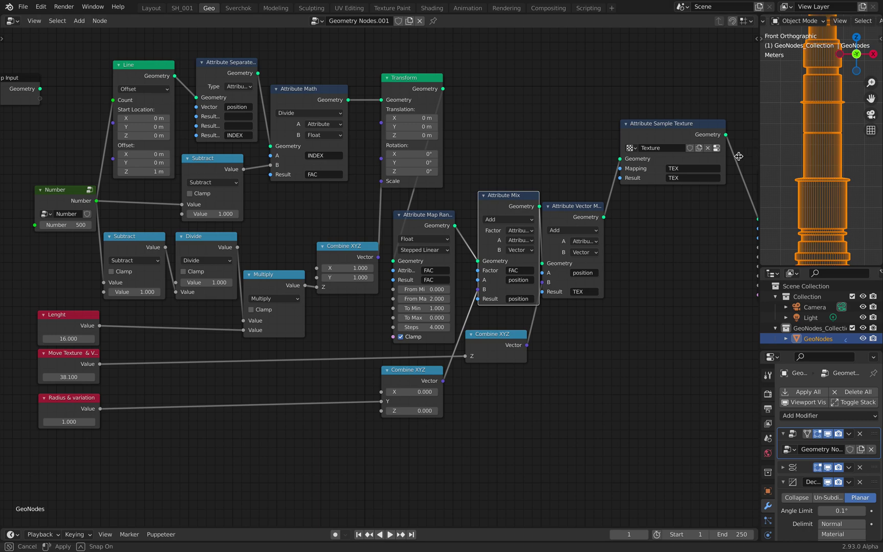
Enlarge the 3D viewport, deselect the object and show the column in solid shading from a perspective view.
drag(760, 155, 514, 158)
mouse_move(698, 178)
middle_down()
mouse_move(730, 143)
mouse_move(735, 118)
mouse_move(704, 156)
mouse_move(724, 131)
mouse_move(751, 150)
mouse_move(742, 152)
middle_up()
click(730, 141)
key(z)
click(757, 143)
scroll(704, 155, down, 2)
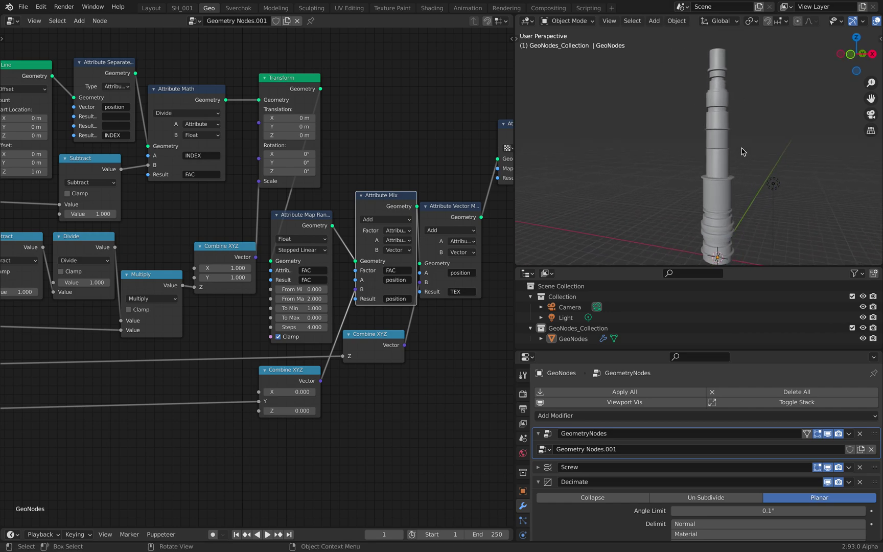
middle_drag(718, 193, 745, 199)
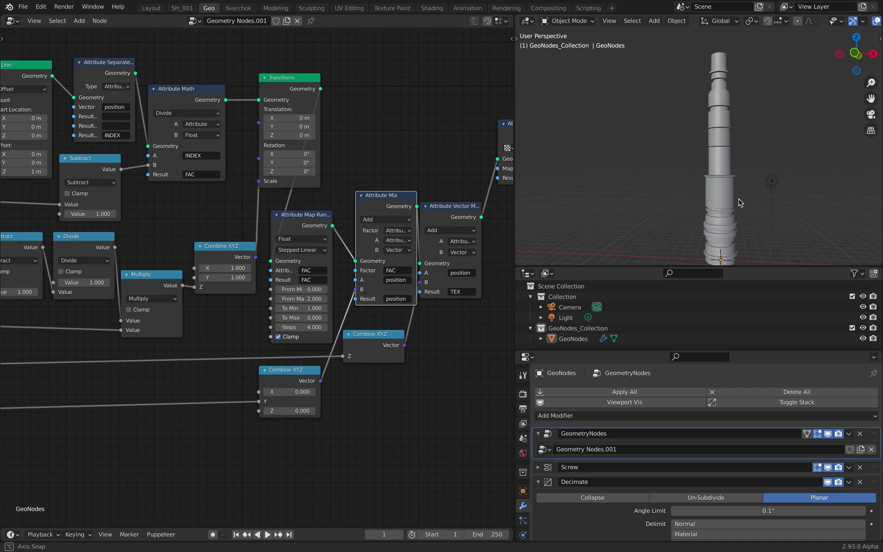
Try a Number value of 100 to compare the column's detail, and restore it to 500.
middle_drag(10, 215, 141, 227)
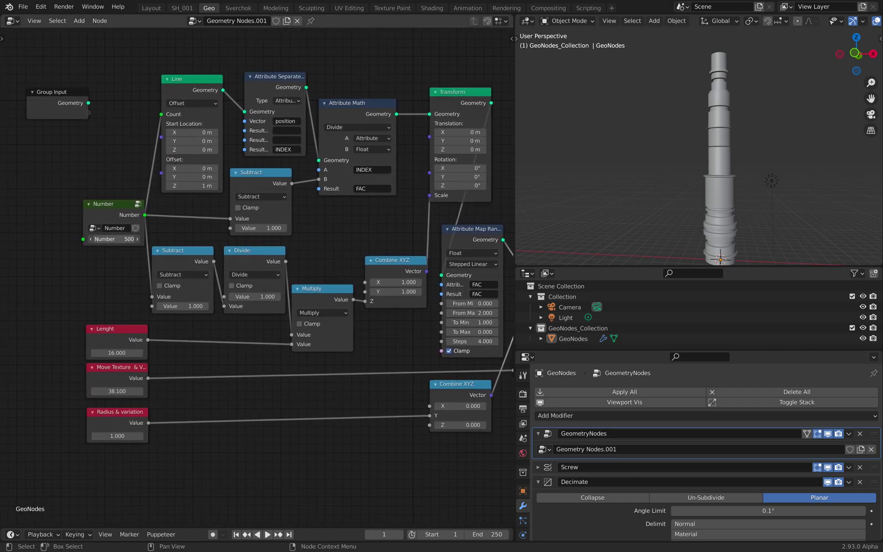
key(Return)
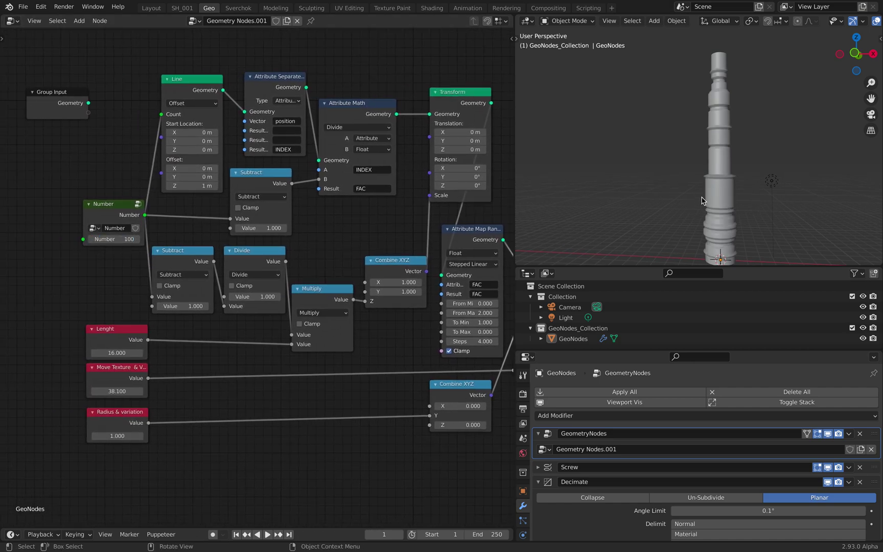
scroll(734, 182, up, 3)
middle_drag(733, 183, 731, 195)
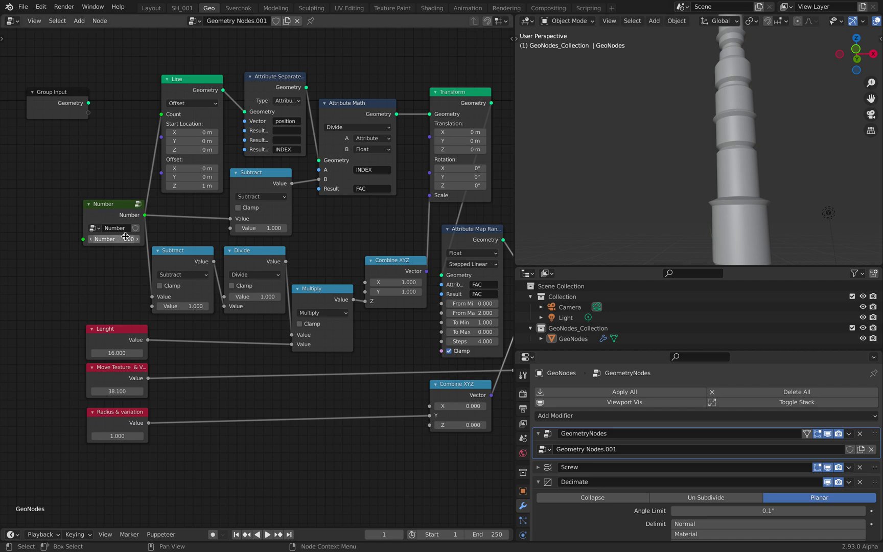
key(Return)
scroll(711, 117, down, 3)
middle_drag(711, 116, 719, 163)
middle_drag(240, 212, 184, 210)
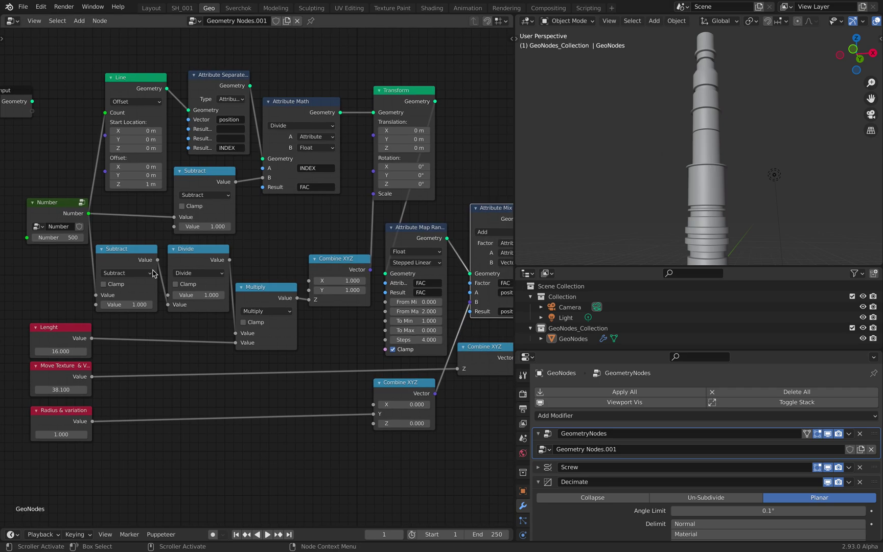
Set the Lenght value node to 20.000.
scroll(123, 311, down, 1)
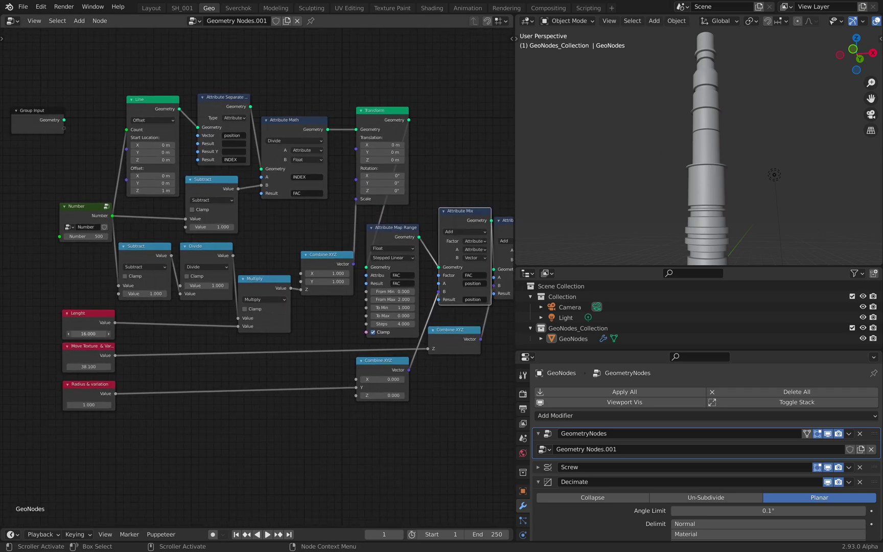
mouse_move(102, 334)
mouse_down()
mouse_move(2, 342)
mouse_move(104, 334)
mouse_up()
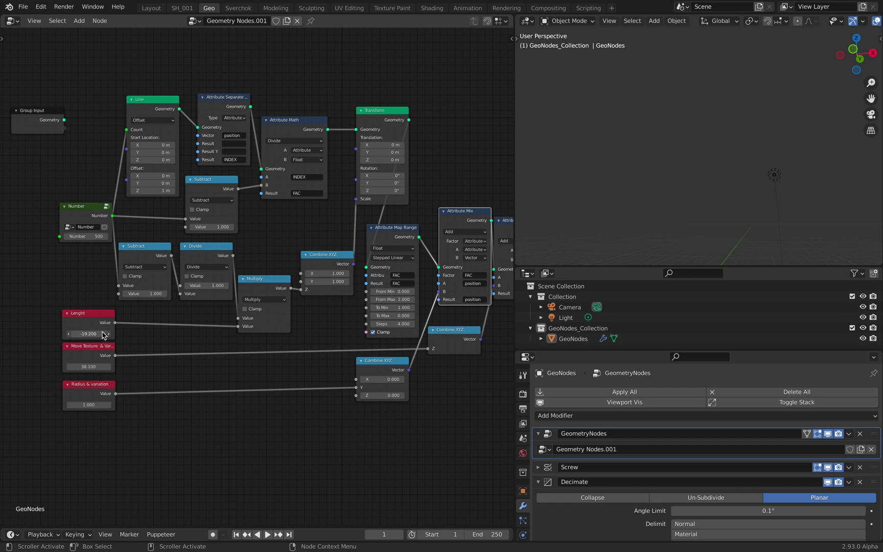
key(Return)
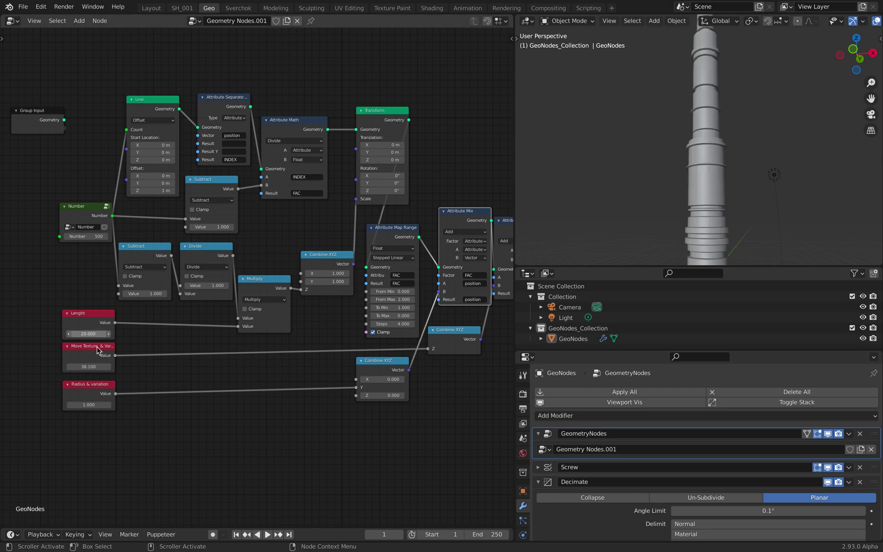
Set the Move Texture value to 81.500 and Radius & variation to 0.960, inspecting the resulting column.
drag(88, 366, 199, 368)
mouse_move(88, 404)
mouse_down()
mouse_move(108, 403)
mouse_move(83, 403)
mouse_up()
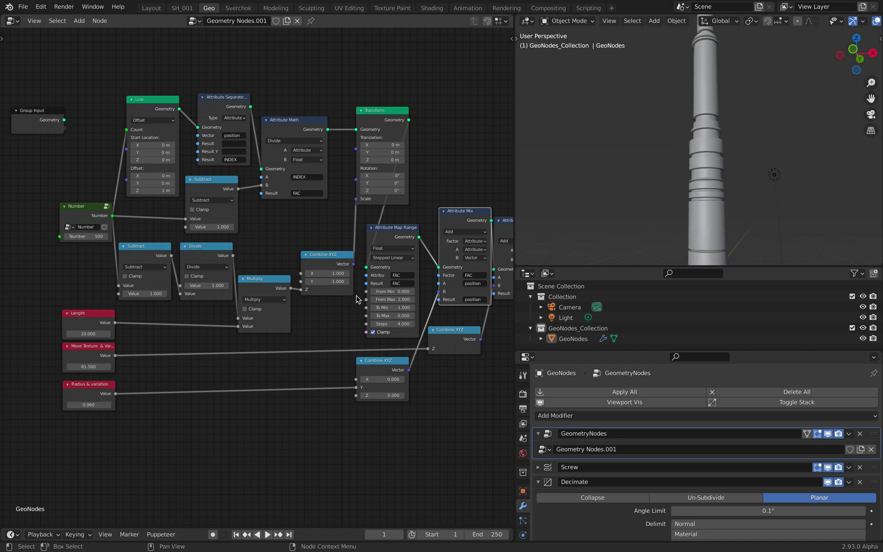
mouse_move(697, 222)
middle_down()
mouse_move(662, 232)
mouse_move(685, 222)
middle_up()
middle_drag(695, 137, 695, 138)
scroll(695, 143, down, 5)
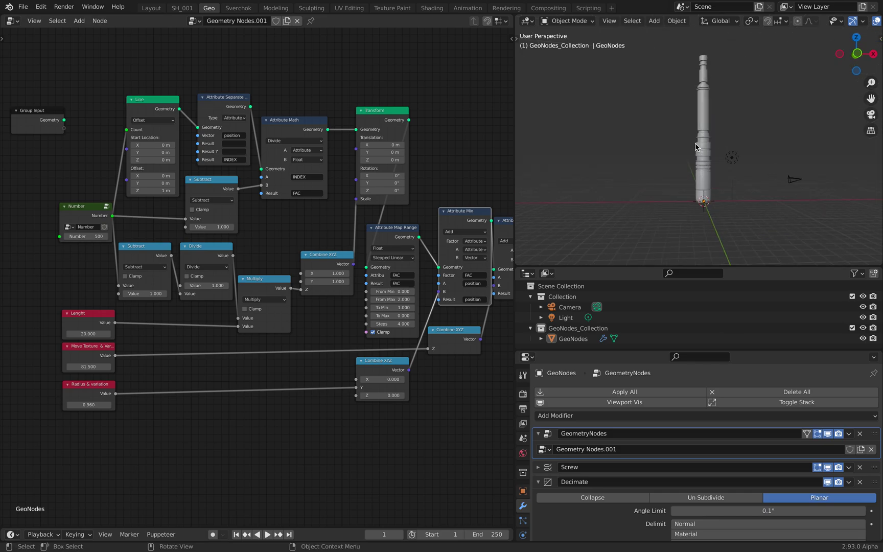
scroll(695, 147, up, 2)
Show the node editor full screen and tidy the Attribute Sample Texture, TEX Map Range, final Attribute Mix and Group Output nodes.
middle_drag(429, 188, 418, 189)
drag(515, 156, 759, 153)
key(ctrl+alt+space)
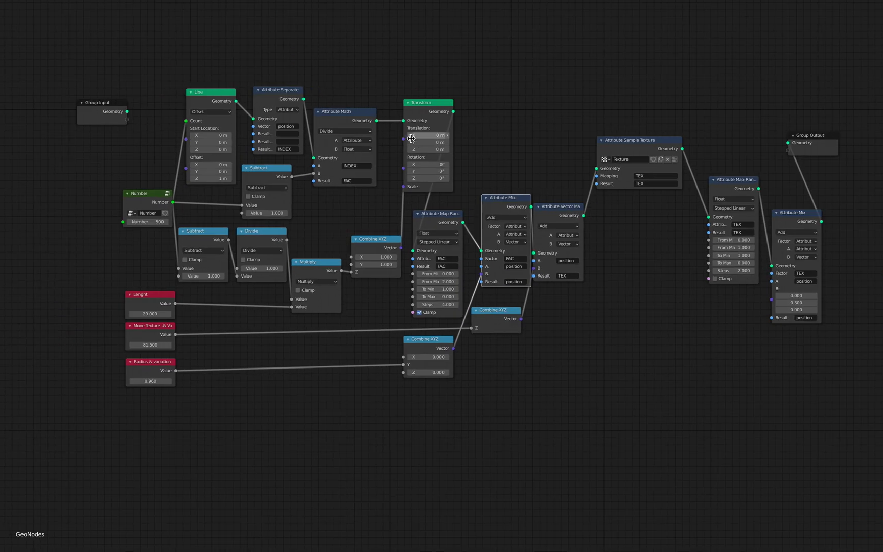
middle_drag(411, 139, 373, 140)
scroll(376, 138, up, 1)
drag(586, 132, 572, 125)
drag(702, 174, 678, 158)
drag(777, 209, 745, 181)
drag(807, 128, 823, 104)
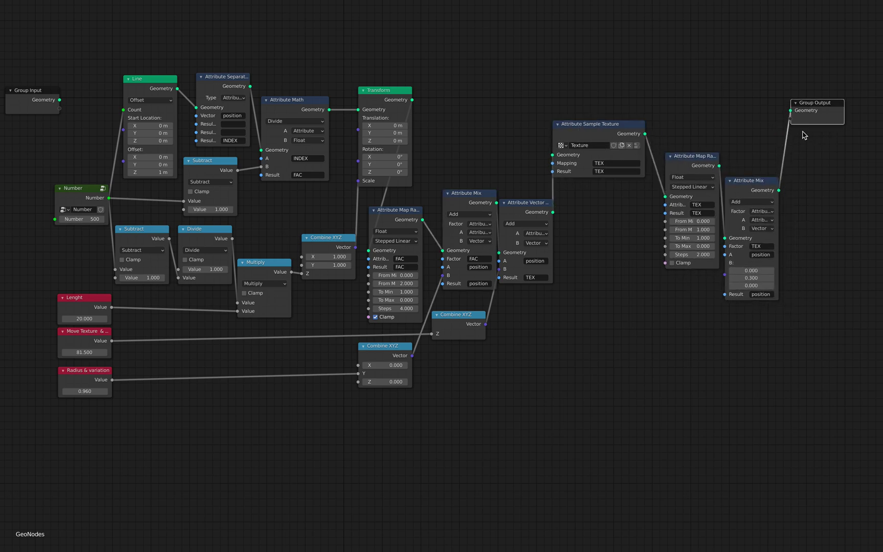
Raise the TEX Attribute Map Range and the final Attribute Mix into line, and adjust the neighbouring Attribute Sample Texture node.
scroll(725, 137, up, 1)
middle_drag(714, 139, 690, 133)
mouse_move(606, 102)
mouse_down()
mouse_move(619, 95)
mouse_move(617, 102)
mouse_up()
drag(709, 138, 708, 120)
scroll(705, 191, up, 3)
middle_drag(662, 177, 409, 208)
scroll(518, 207, up, 6)
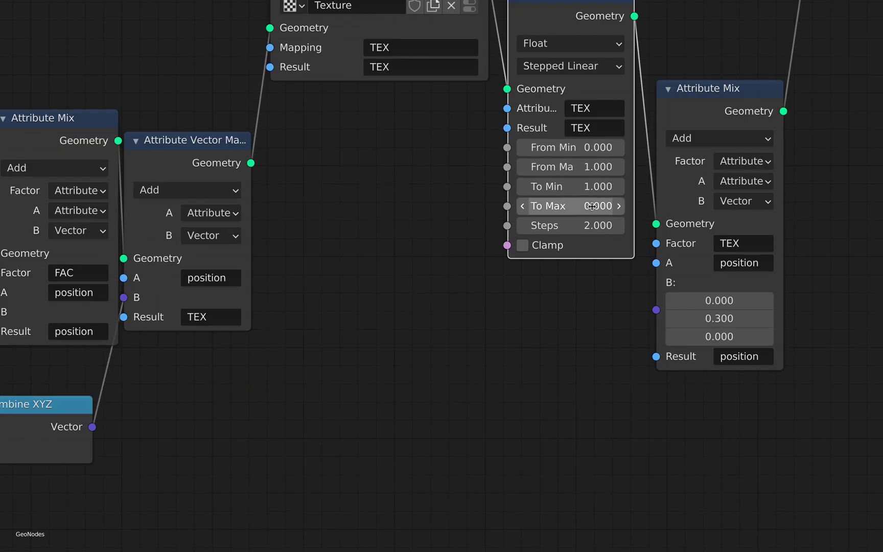
scroll(591, 207, down, 5)
scroll(594, 217, up, 1)
middle_drag(593, 214, 618, 208)
drag(706, 182, 705, 131)
drag(511, 108, 508, 103)
Move the FAC Attribute Map Range up beside its Attribute Mix node and lower the Attribute Vector Math node slightly.
middle_drag(478, 148, 624, 136)
drag(395, 211, 433, 188)
drag(526, 205, 518, 210)
middle_drag(521, 206, 592, 216)
scroll(572, 214, down, 2)
middle_drag(495, 198, 587, 198)
middle_drag(460, 198, 440, 195)
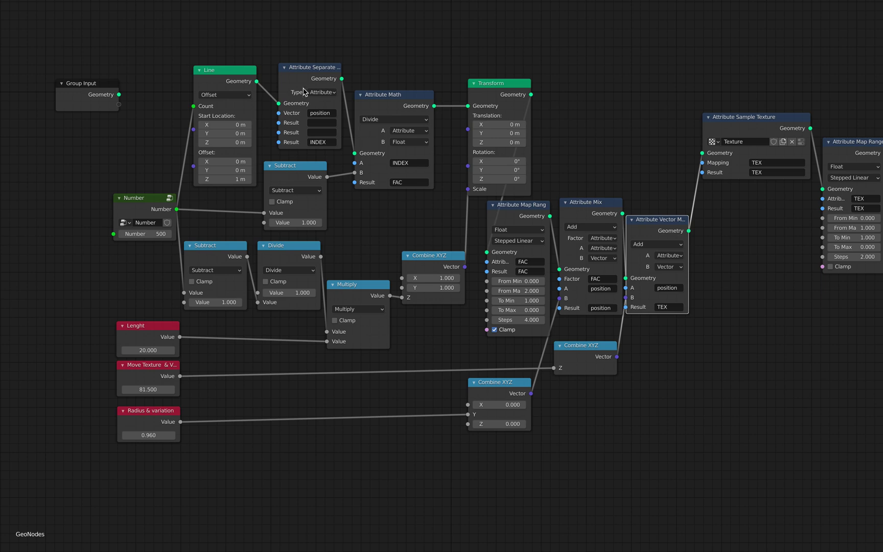
Move the Line, Attribute Separate XYZ, Attribute Math and Transform nodes upward to open up the start of the tree.
drag(306, 100, 306, 91)
drag(238, 76, 236, 62)
drag(362, 137, 361, 127)
click(489, 89)
drag(490, 88, 485, 81)
drag(219, 64, 213, 61)
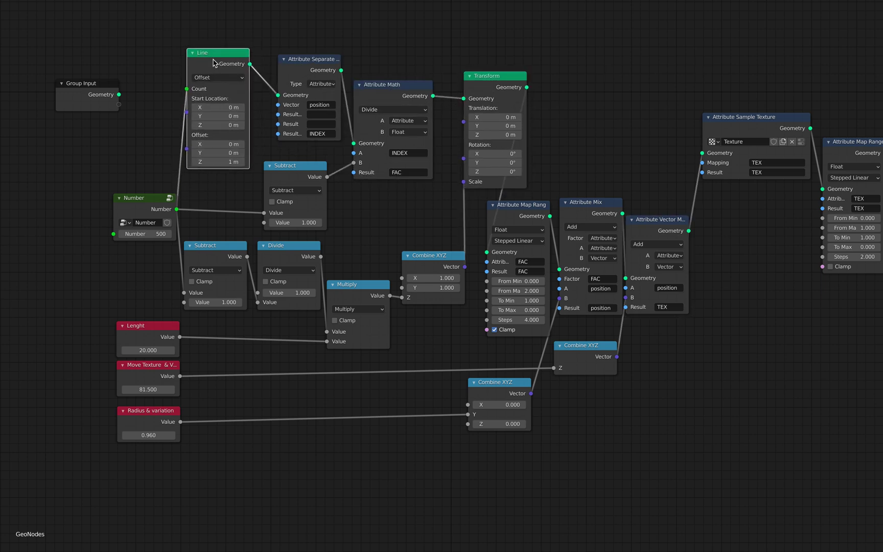
drag(329, 66, 324, 51)
click(374, 90)
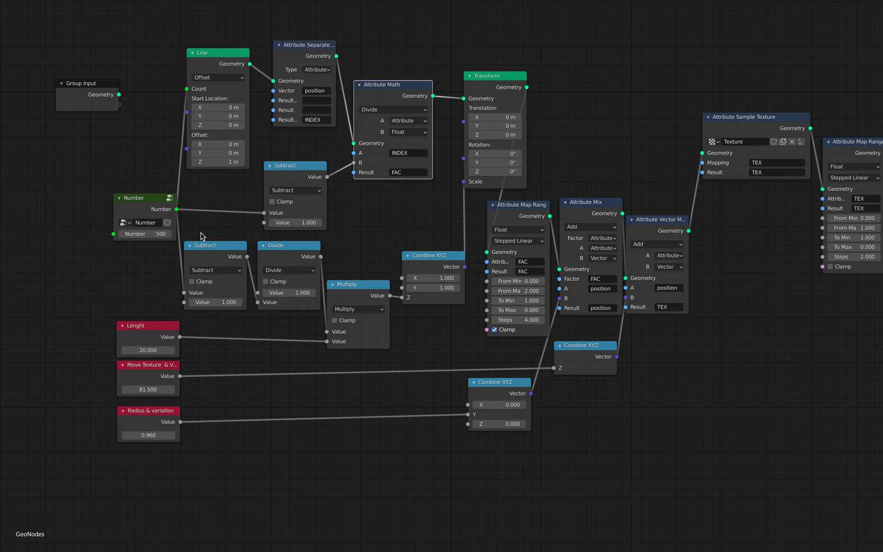
Raise the Combine XYZ, Divide and Multiply nodes of the length calculation, and lower its Subtract node.
drag(432, 255, 425, 239)
drag(265, 250, 264, 244)
drag(344, 298, 342, 268)
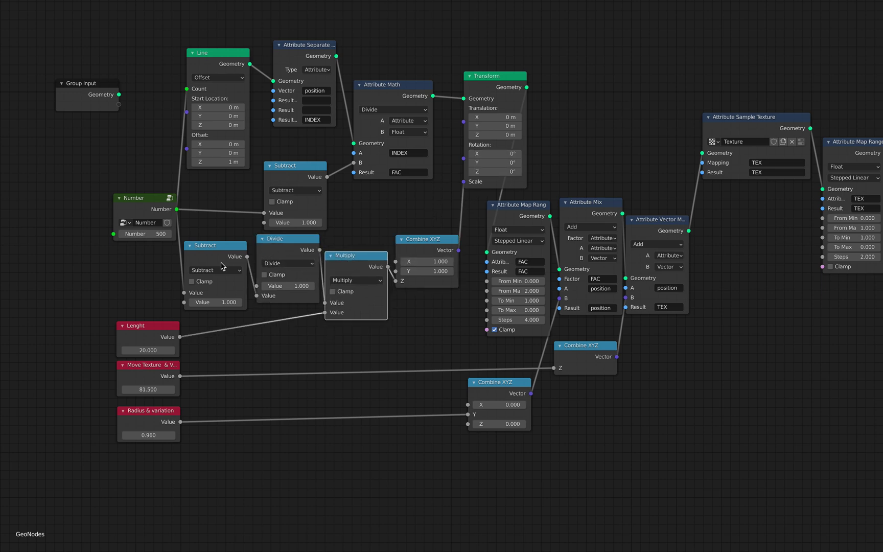
drag(222, 262, 220, 273)
scroll(457, 189, down, 1)
middle_drag(458, 190, 389, 188)
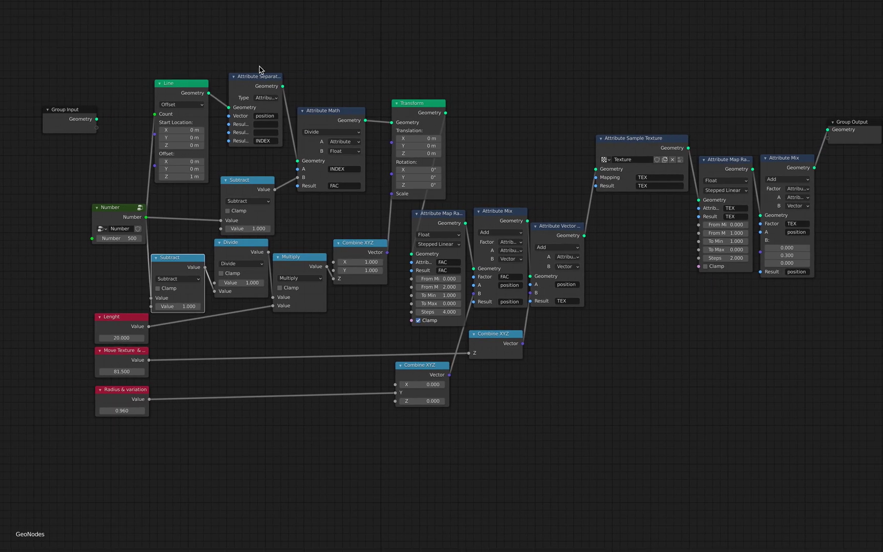
Leave the full-screen view and open the recent file line_stepped_004.blend, discarding the changes to the current file.
key(ctrl+alt+space)
click(23, 6)
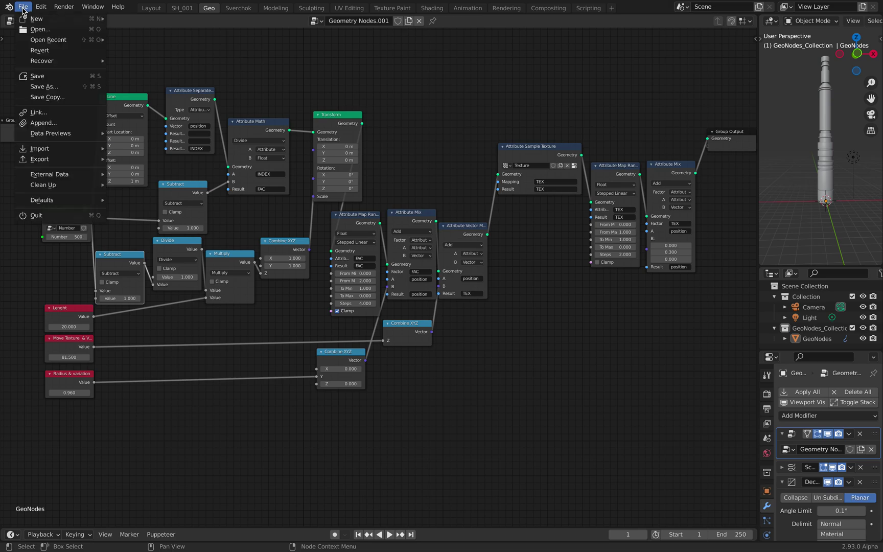
mouse_move(64, 44)
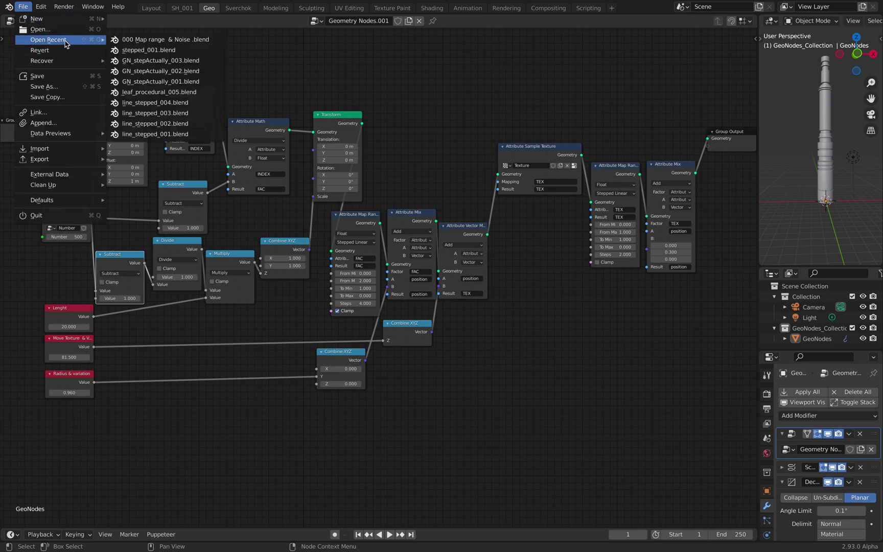
click(172, 102)
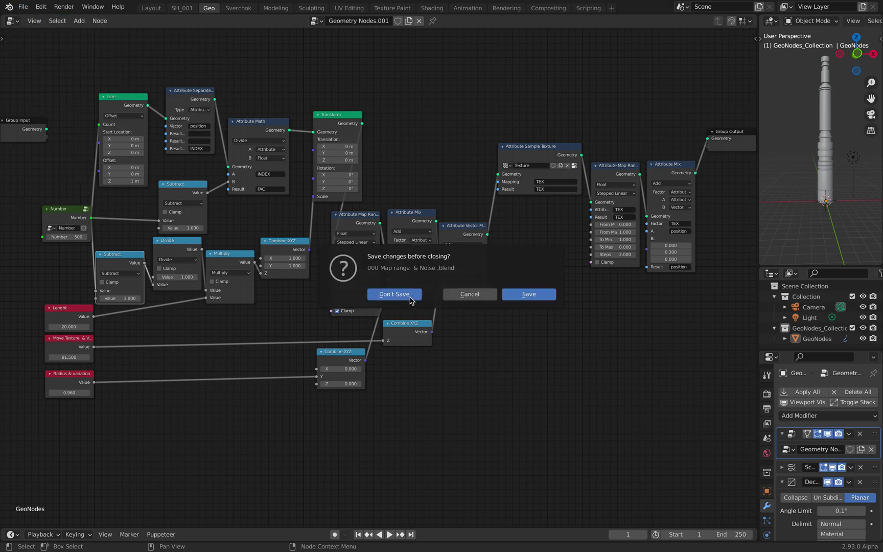
click(394, 295)
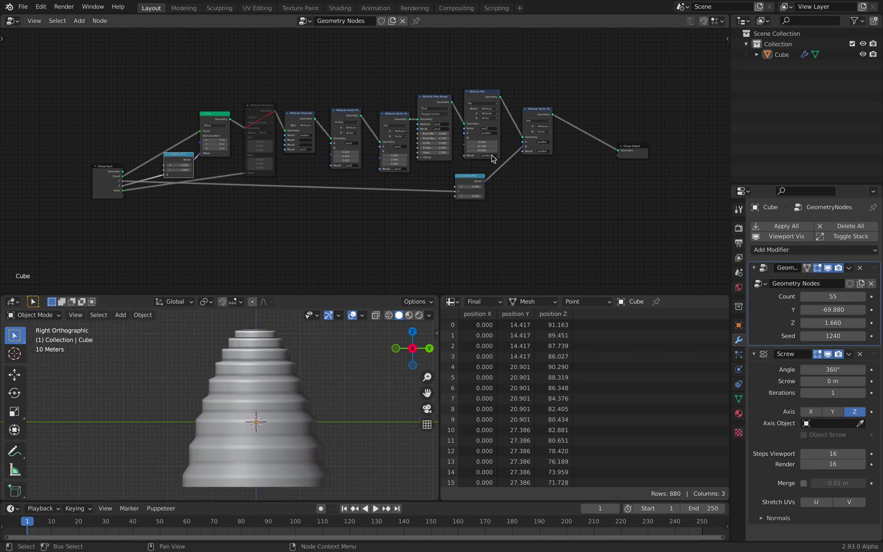
Set all three B vector components of the Add Attribute Vector Math node for posZ to 2.680.
middle_drag(492, 158, 481, 169)
scroll(373, 160, up, 3)
middle_drag(285, 224, 339, 205)
click(270, 88)
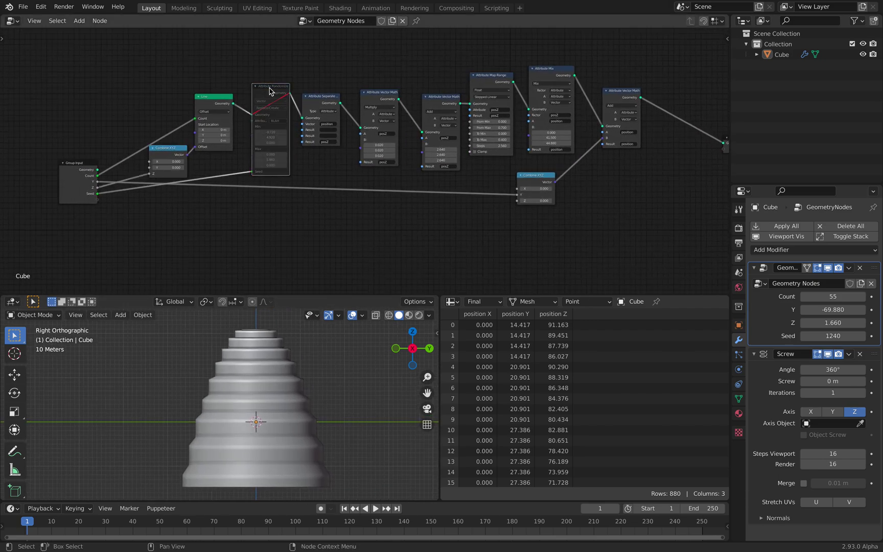
scroll(405, 137, up, 4)
middle_drag(405, 136, 387, 134)
mouse_move(435, 149)
shift+mouse_down()
mouse_move(452, 164)
mouse_move(437, 164)
shift+mouse_up()
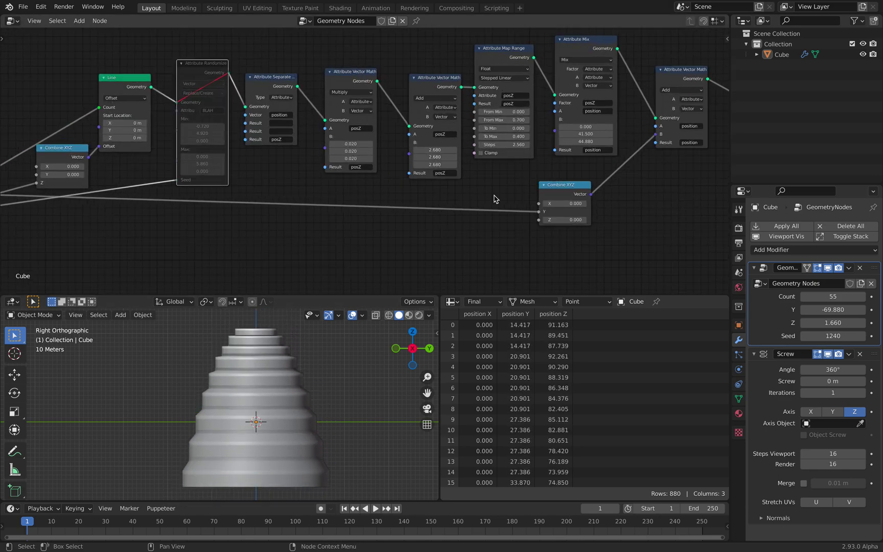
Set the Attribute Mix node's B vector to 41.880 in Y and 44.440 in Z.
middle_drag(568, 160, 474, 152)
scroll(474, 152, up, 2)
shift+drag(511, 121, 531, 122)
middle_drag(515, 130, 450, 165)
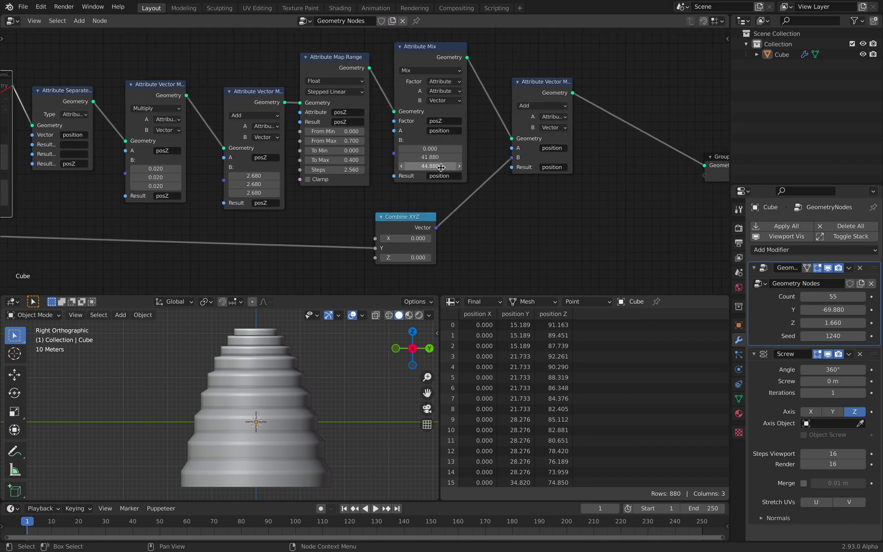
shift+drag(442, 166, 420, 166)
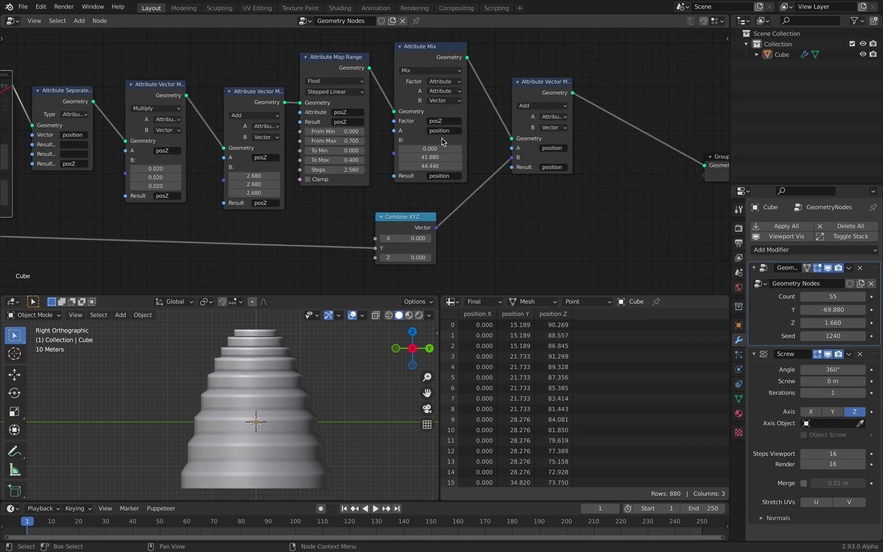
Switch the Attribute Mix node to Add blending and set its B vector to 1.660, 44.720 and 9.640.
click(435, 72)
click(435, 73)
click(435, 72)
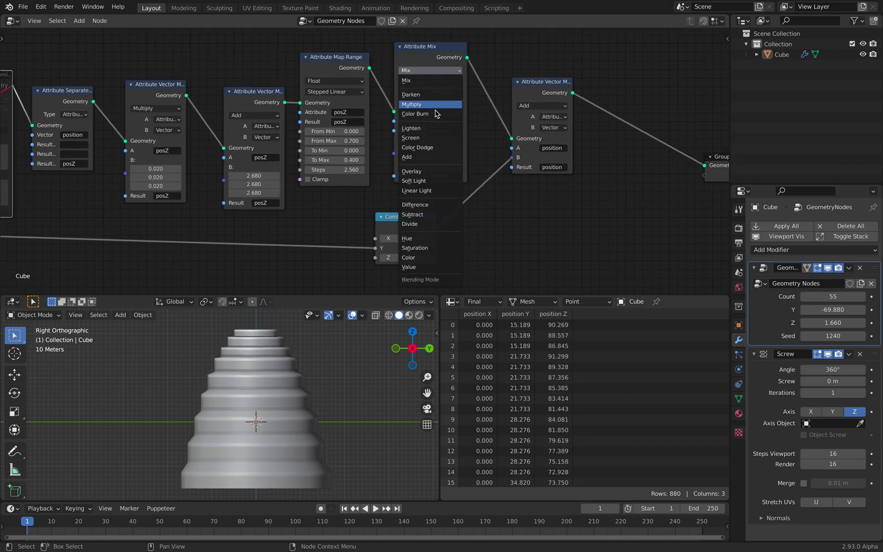
click(436, 157)
scroll(314, 420, down, 5)
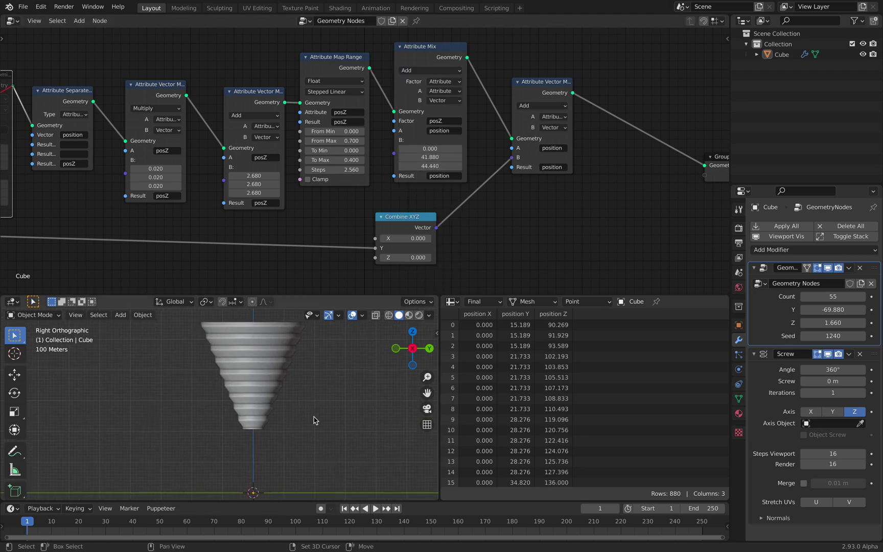
drag(433, 149, 433, 150)
drag(433, 157, 504, 158)
Set the posZ Add node's B components to 3.240 and the Attribute Map Range node's To Max to 0.440 and Steps to 1.440.
middle_drag(322, 327, 327, 359)
scroll(323, 380, up, 4)
middle_drag(278, 223, 438, 160)
drag(462, 141, 432, 139)
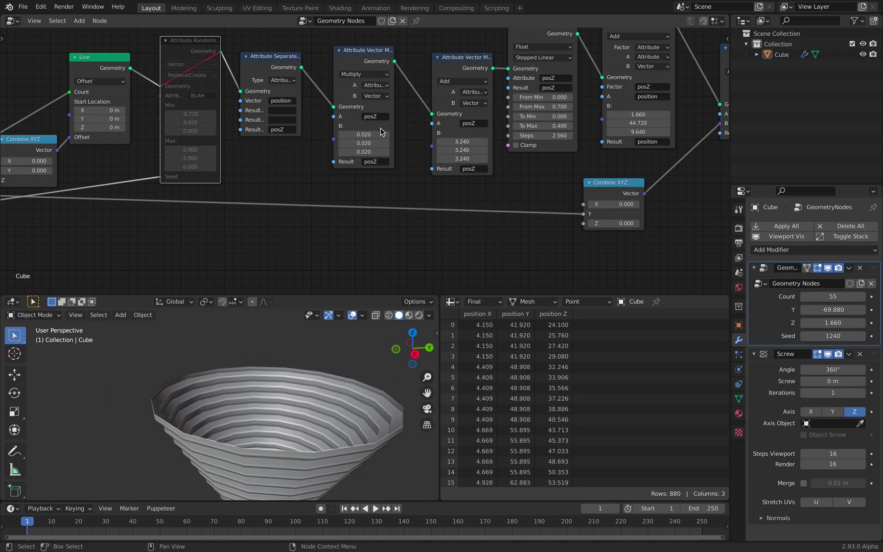
mouse_move(537, 136)
mouse_down()
mouse_move(572, 135)
mouse_move(537, 135)
mouse_move(572, 126)
mouse_move(550, 126)
mouse_up()
middle_drag(285, 335, 168, 379)
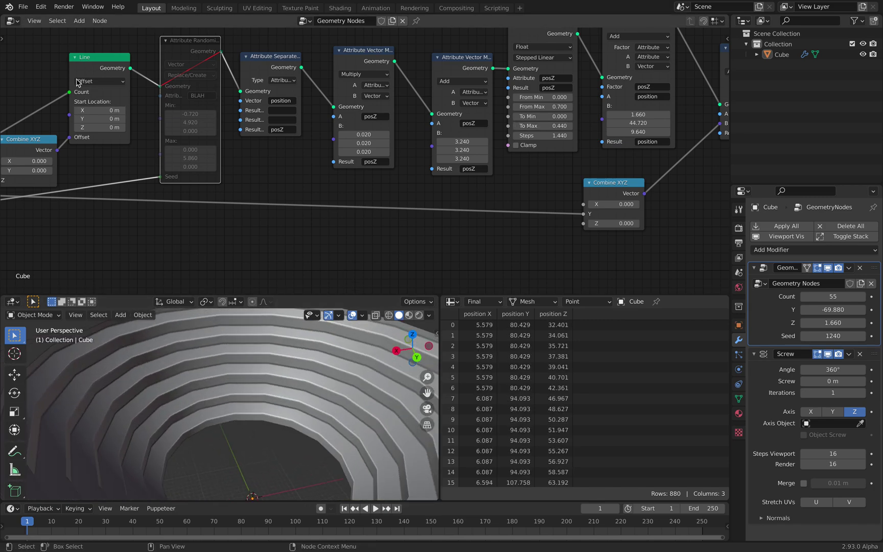
Save line_stepped_004.blend as a new copy on the Desktop with the number in its file name raised by one.
click(23, 6)
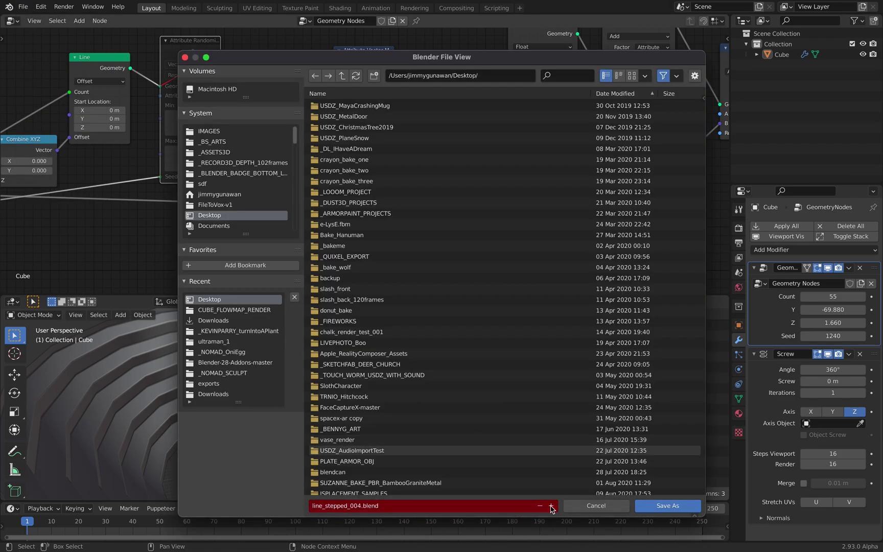
click(552, 509)
click(668, 506)
Switch to Safari and view the shared Twitter image of the ETK_LINE stepped-form node setup.
scroll(435, 225, down, 3)
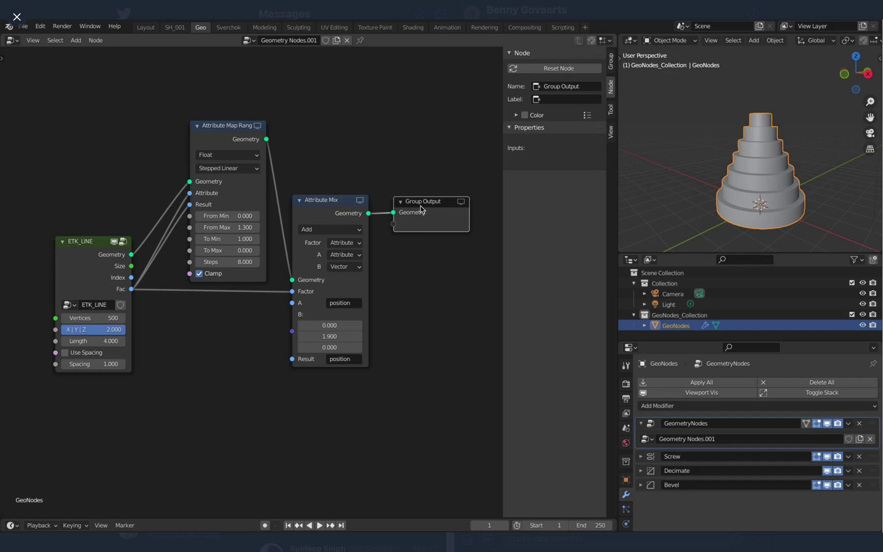
mouse_move(459, 3)
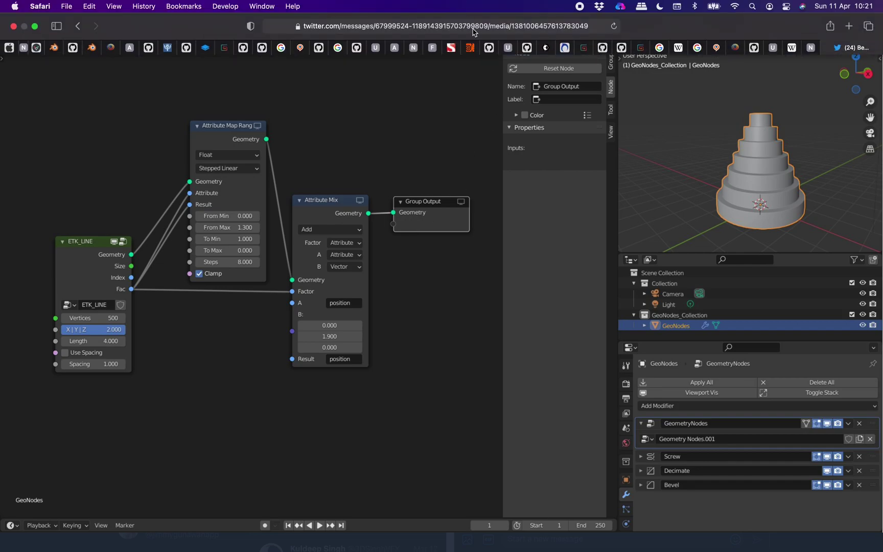